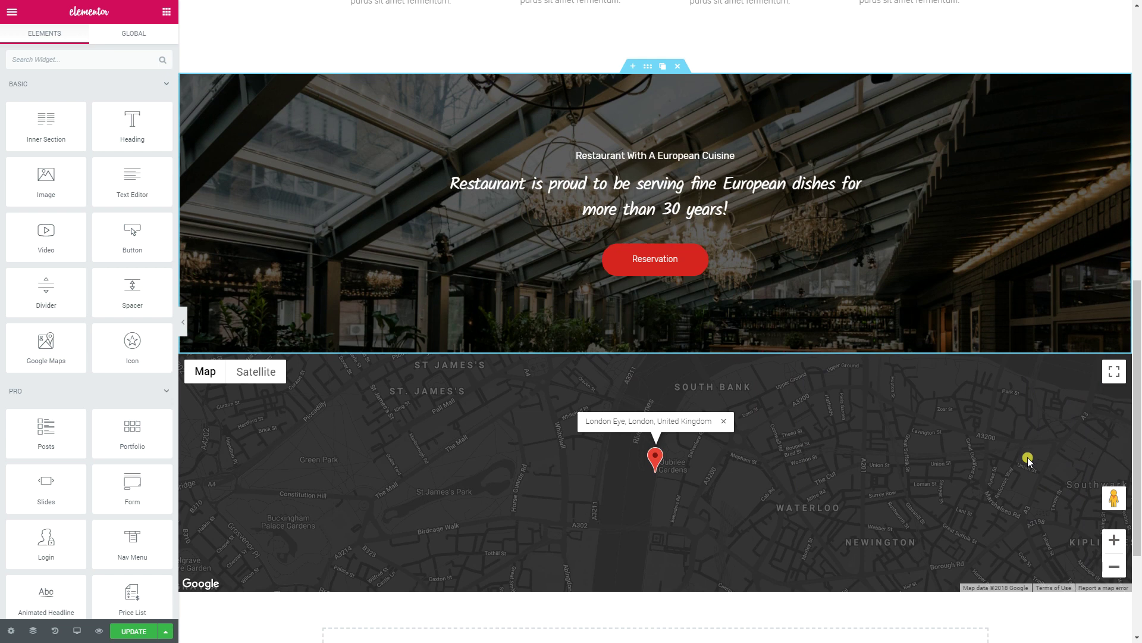
Add a Dropbar widget from the Jet Elements group directly beneath the Reservation button in the restaurant banner section.
{"action": "scroll", "coordinate": [1028, 460], "scroll_direction": "up", "scroll_amount": 4}
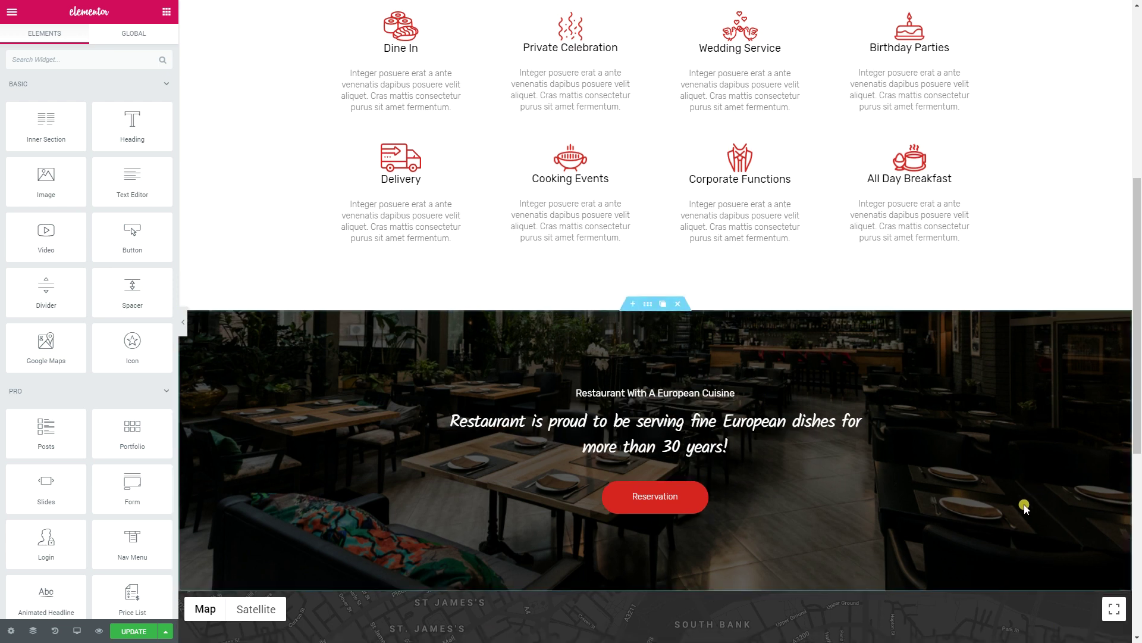
{"action": "scroll", "coordinate": [1023, 505], "scroll_direction": "down", "scroll_amount": 5}
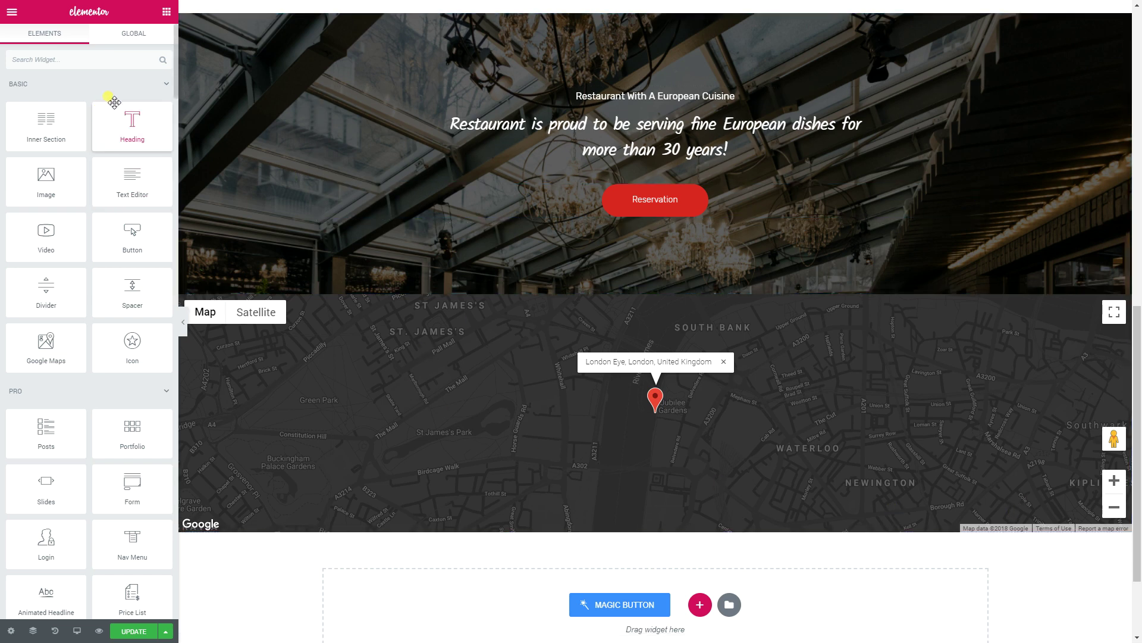
{"action": "scroll", "coordinate": [131, 114], "scroll_direction": "down", "scroll_amount": 20}
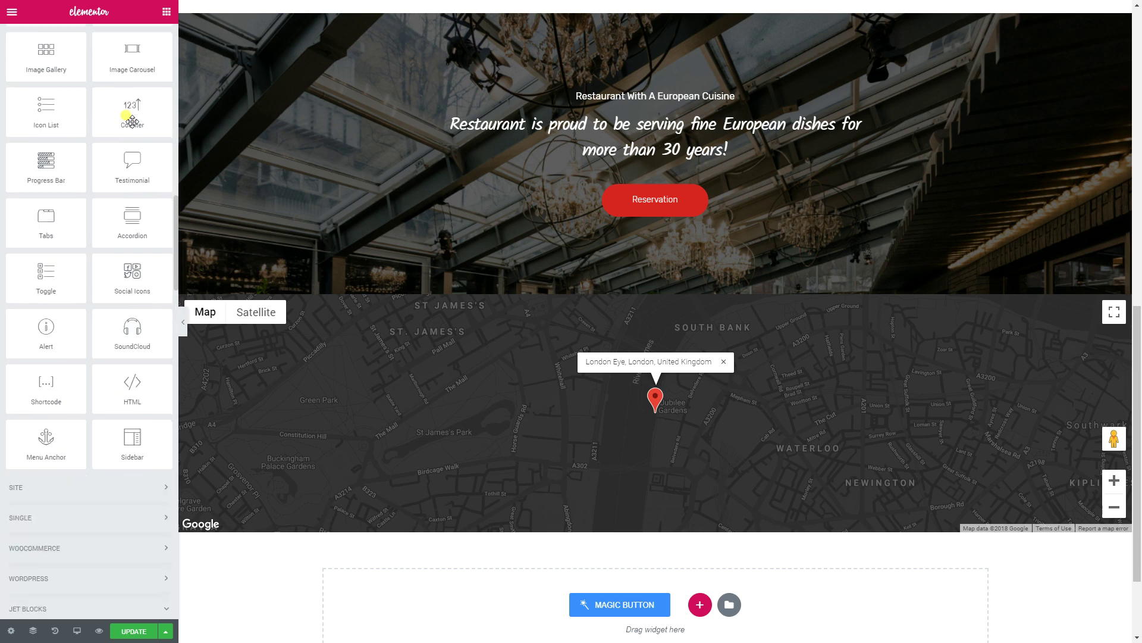
{"action": "scroll", "coordinate": [129, 89], "scroll_direction": "down", "scroll_amount": 9}
{"action": "scroll", "coordinate": [132, 117], "scroll_direction": "up", "scroll_amount": 5}
{"action": "scroll", "coordinate": [134, 133], "scroll_direction": "down", "scroll_amount": 4}
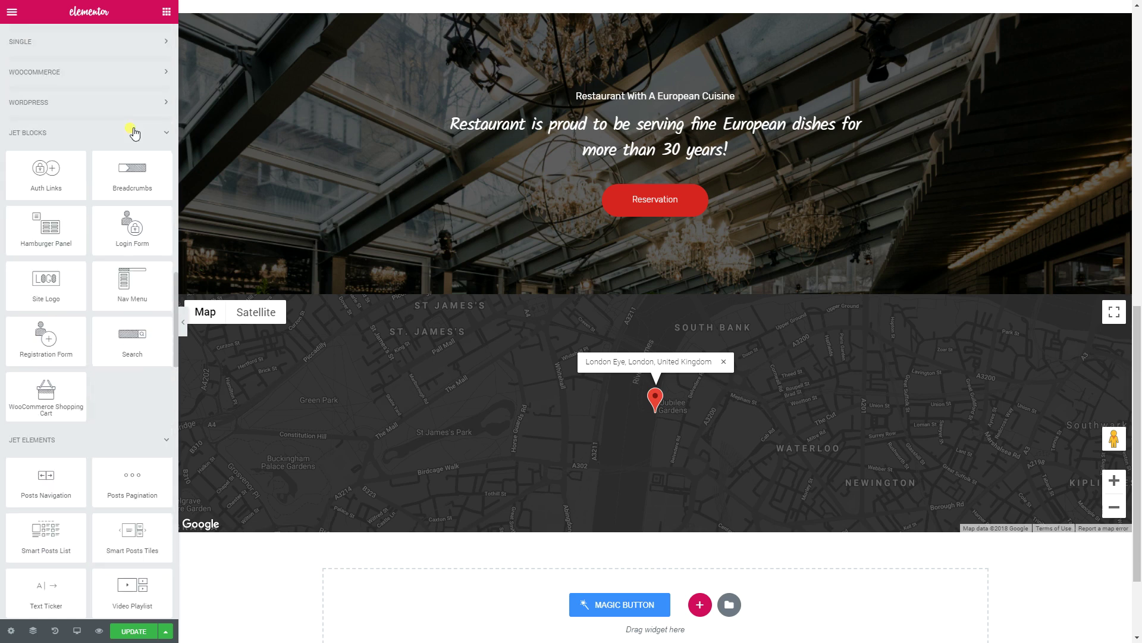
{"action": "scroll", "coordinate": [134, 133], "scroll_direction": "down", "scroll_amount": 5}
{"action": "scroll", "coordinate": [71, 229], "scroll_direction": "down", "scroll_amount": 3}
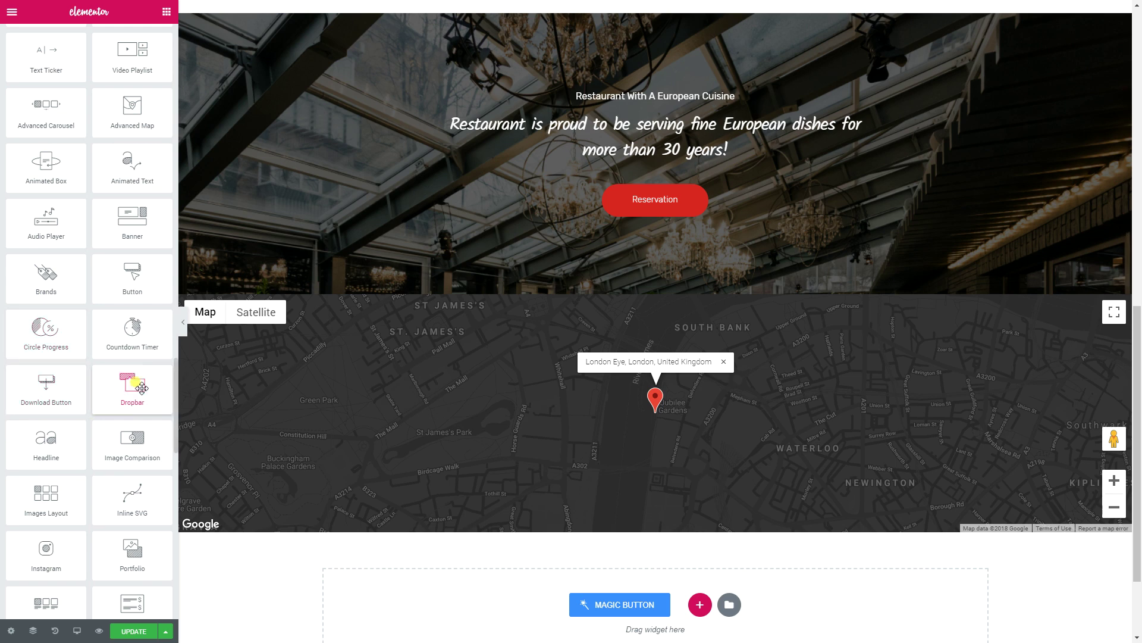
{"action": "left_click_drag", "start_coordinate": [141, 388], "coordinate": [691, 223]}
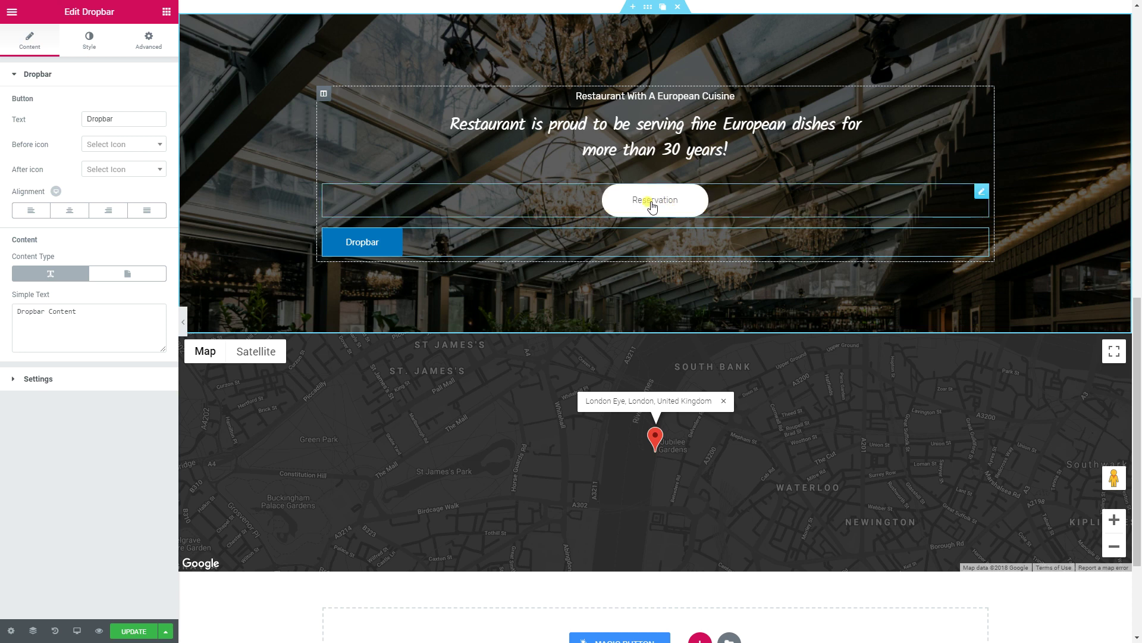
Copy the Reservation button's style and paste it onto the Dropbar widget.
{"action": "left_click", "coordinate": [680, 203]}
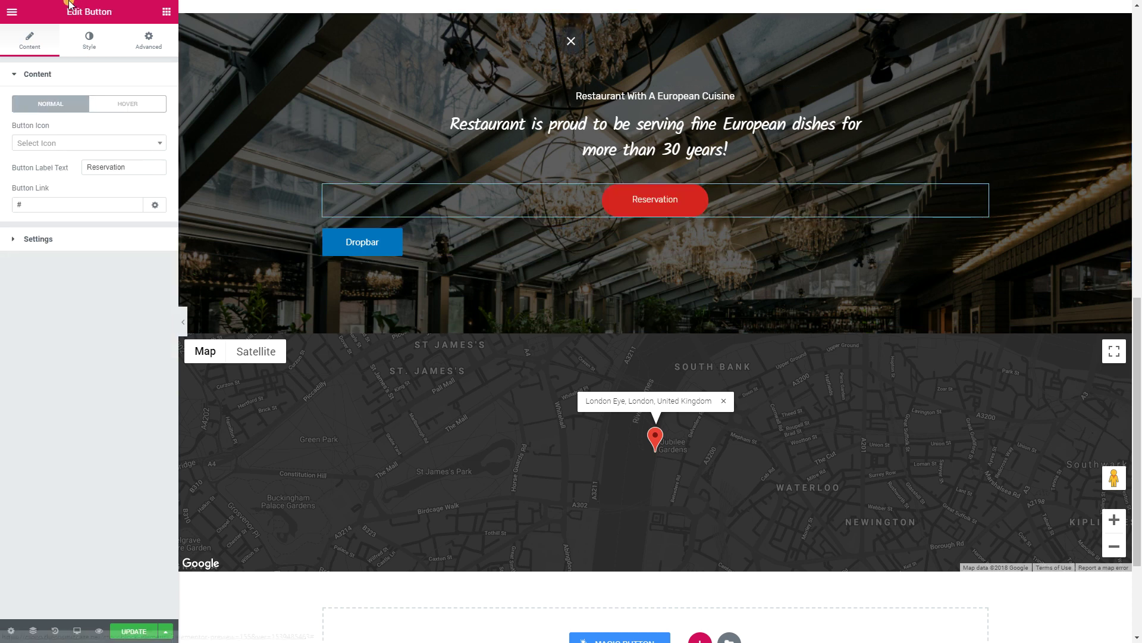
{"action": "left_click", "coordinate": [366, 244]}
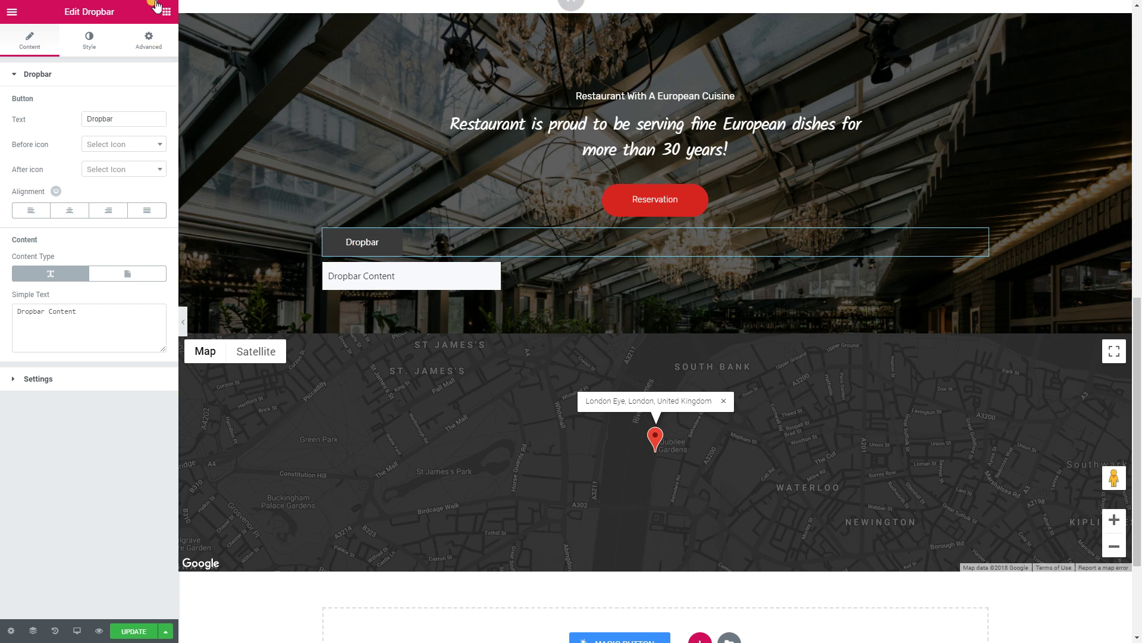
{"action": "left_click", "coordinate": [639, 205]}
{"action": "right_click", "coordinate": [640, 206]}
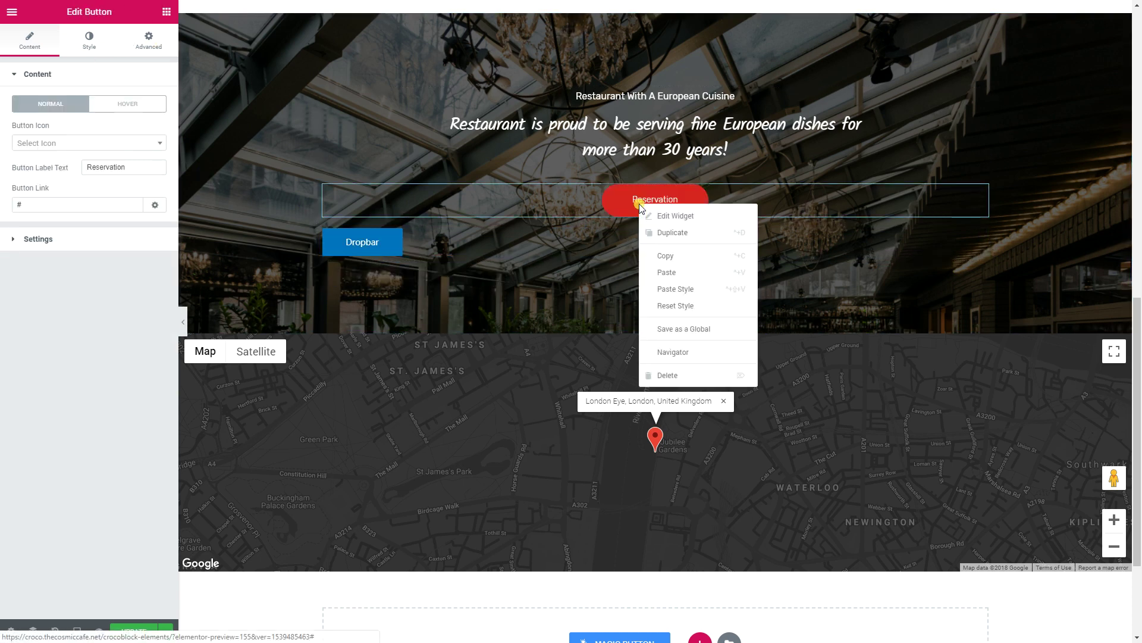
{"action": "left_click", "coordinate": [656, 255]}
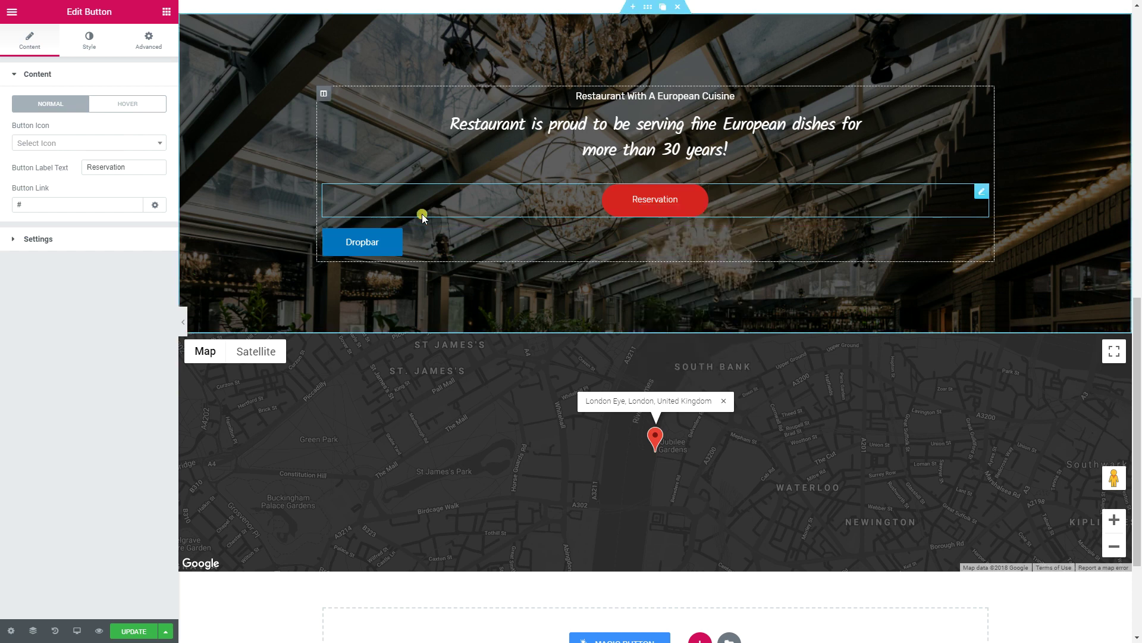
{"action": "left_click", "coordinate": [370, 253]}
{"action": "right_click", "coordinate": [372, 249]}
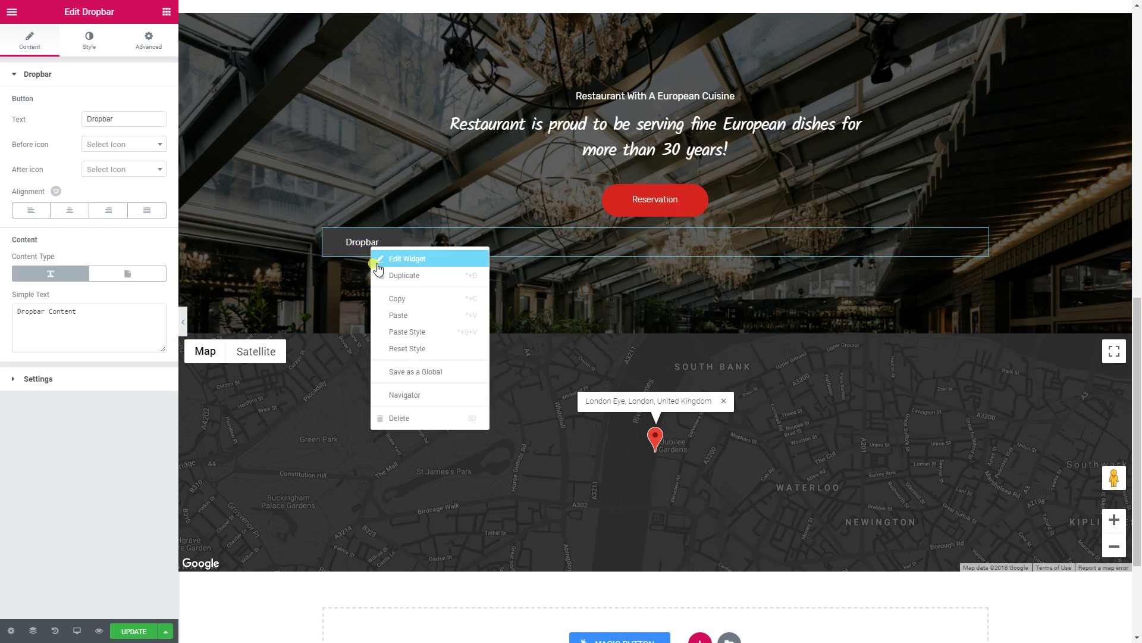
{"action": "left_click", "coordinate": [406, 331]}
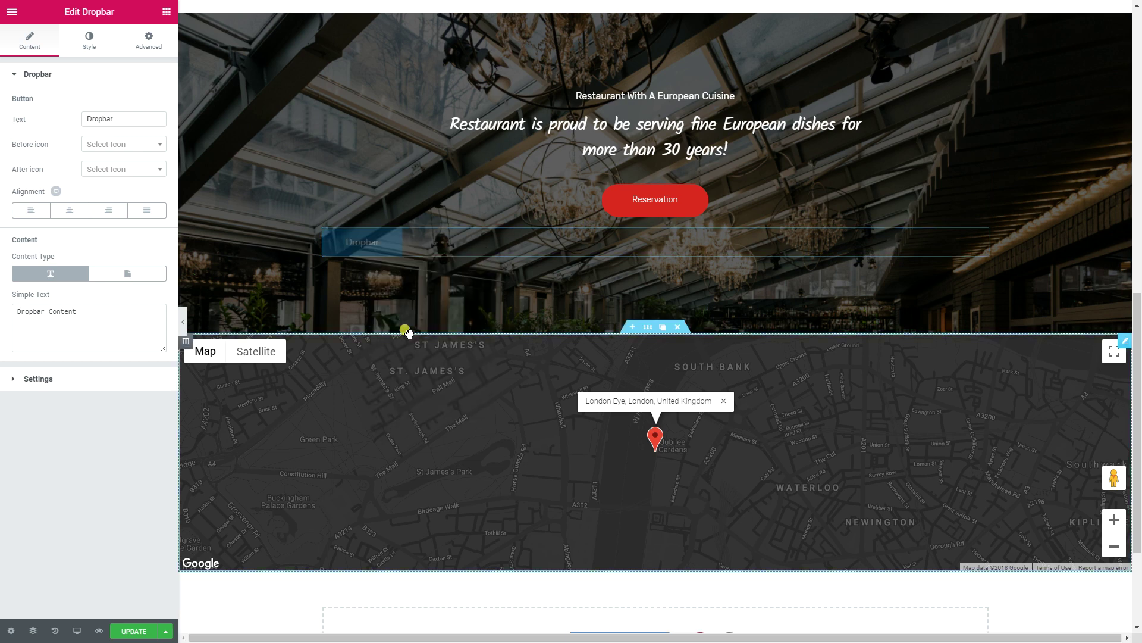
{"action": "mouse_move", "coordinate": [370, 265]}
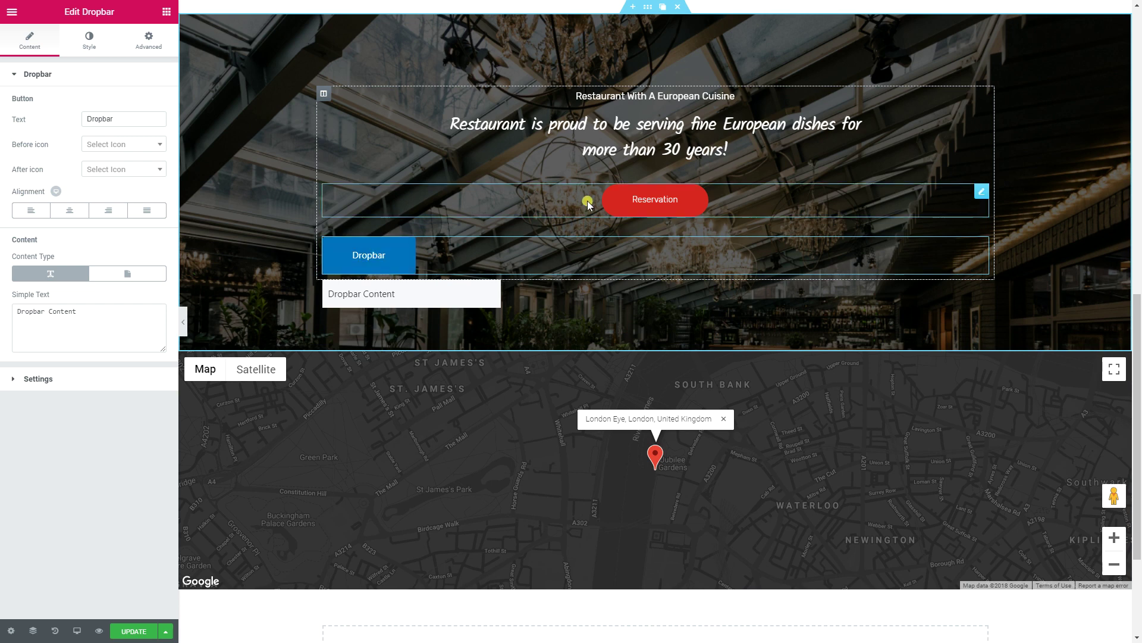
Match the Dropbar button's corners to the Reservation button by setting its border radius to 40 px on all sides.
{"action": "left_click", "coordinate": [641, 201]}
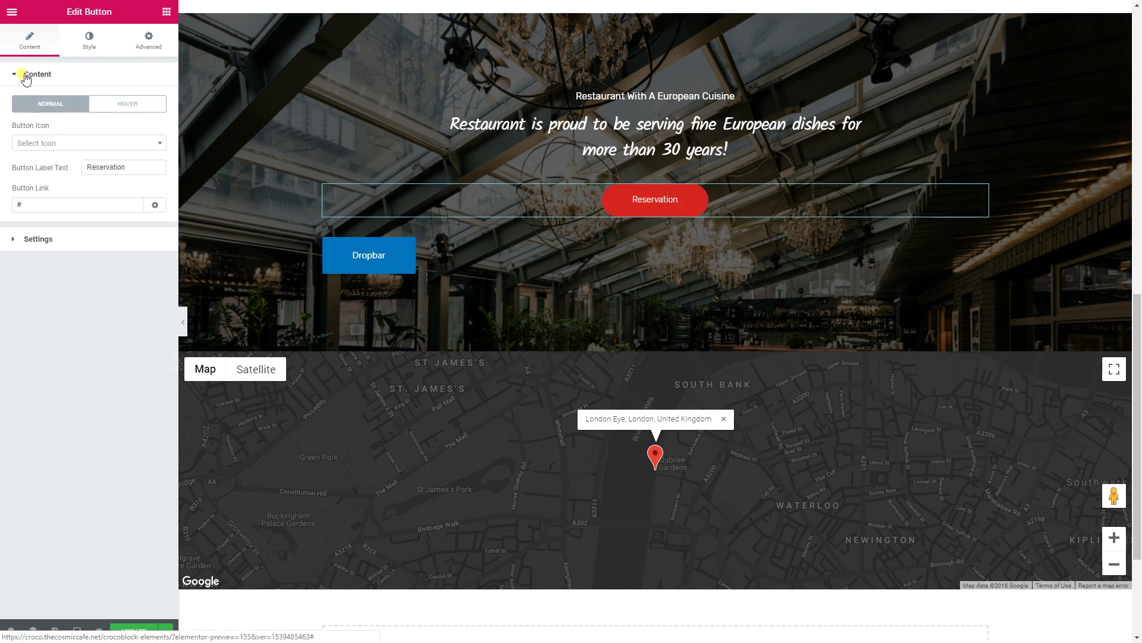
{"action": "left_click", "coordinate": [91, 44]}
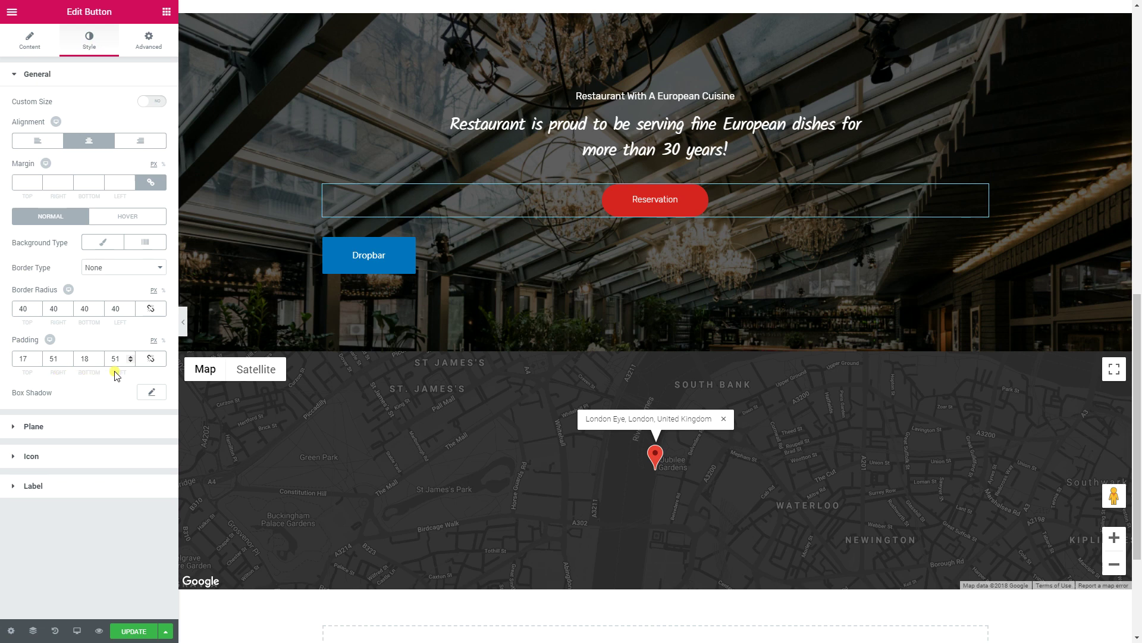
{"action": "left_click", "coordinate": [352, 261]}
{"action": "left_click", "coordinate": [89, 48]}
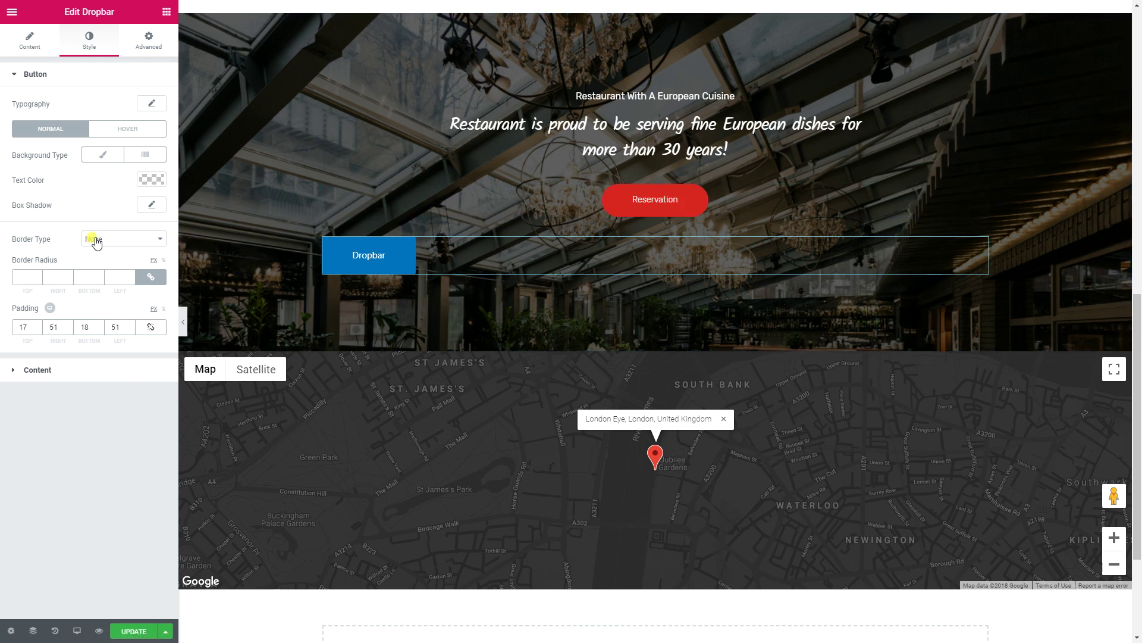
{"action": "mouse_move", "coordinate": [363, 257]}
{"action": "type", "text": "0"}
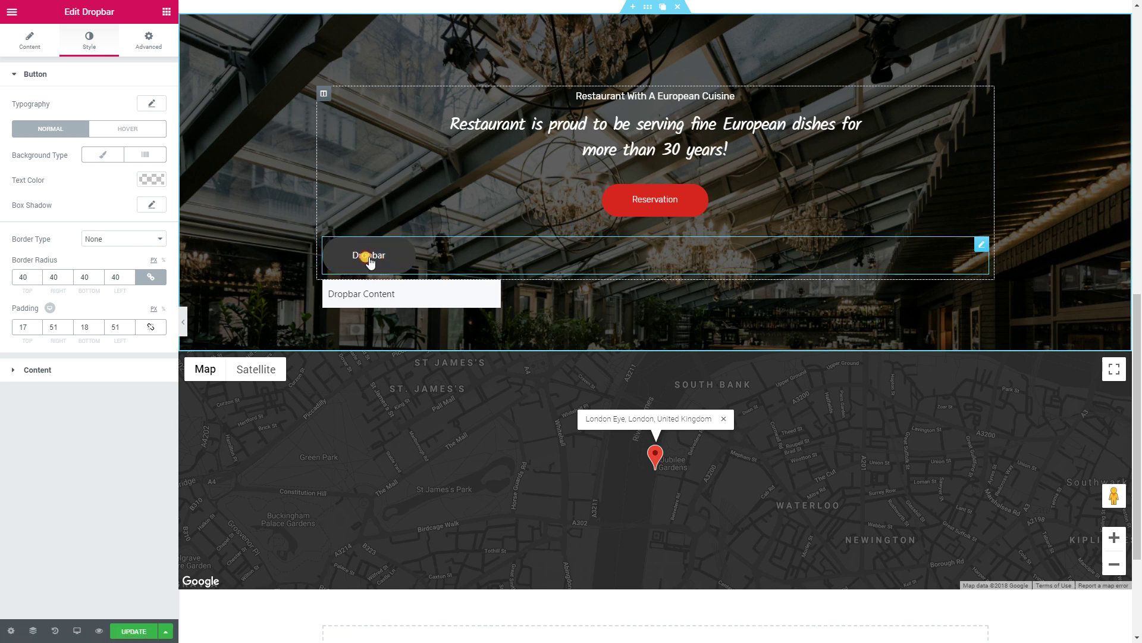
Set the Dropbar button's alignment to Center.
{"action": "left_click", "coordinate": [32, 51]}
{"action": "left_click", "coordinate": [66, 212]}
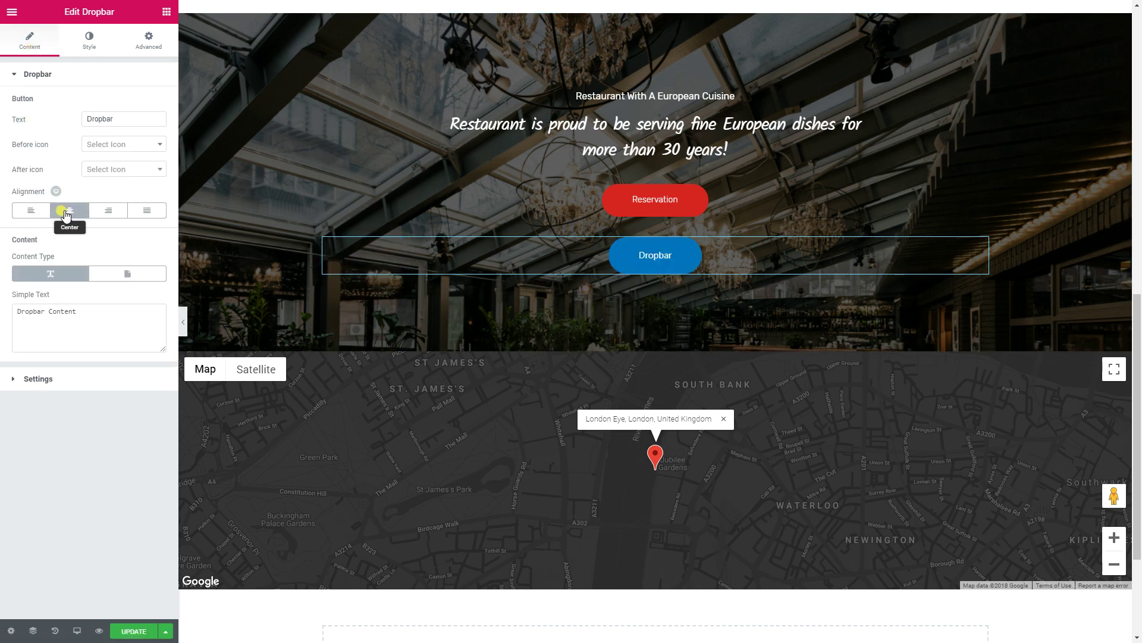
{"action": "mouse_move", "coordinate": [635, 260]}
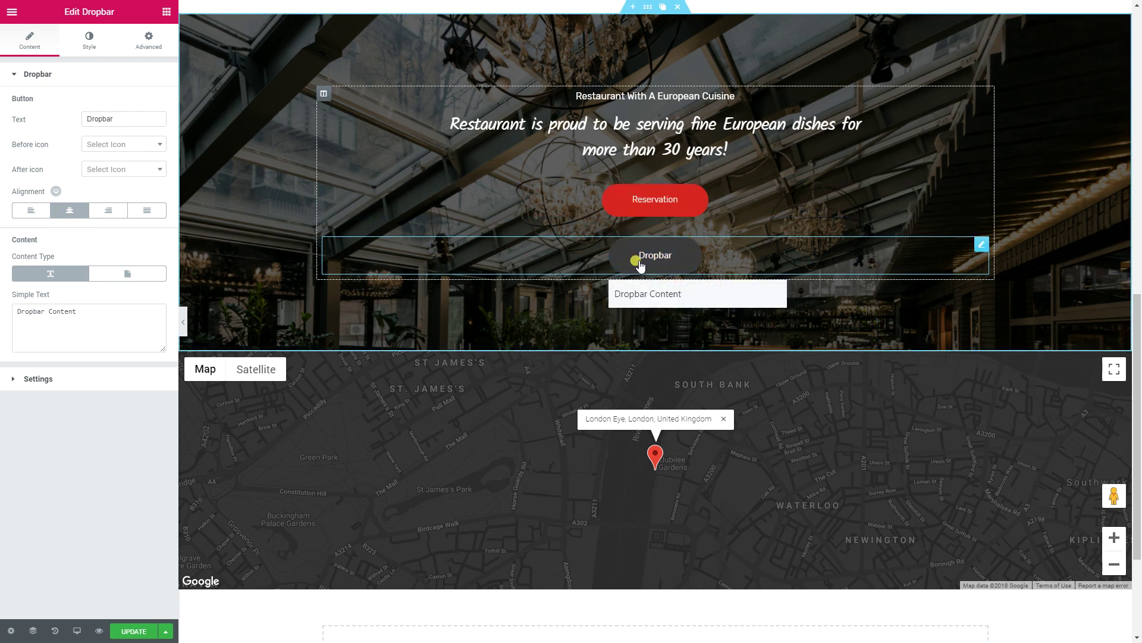
Give the Dropbar button's normal state a Classic background in white, #ffffff.
{"action": "left_click", "coordinate": [89, 52]}
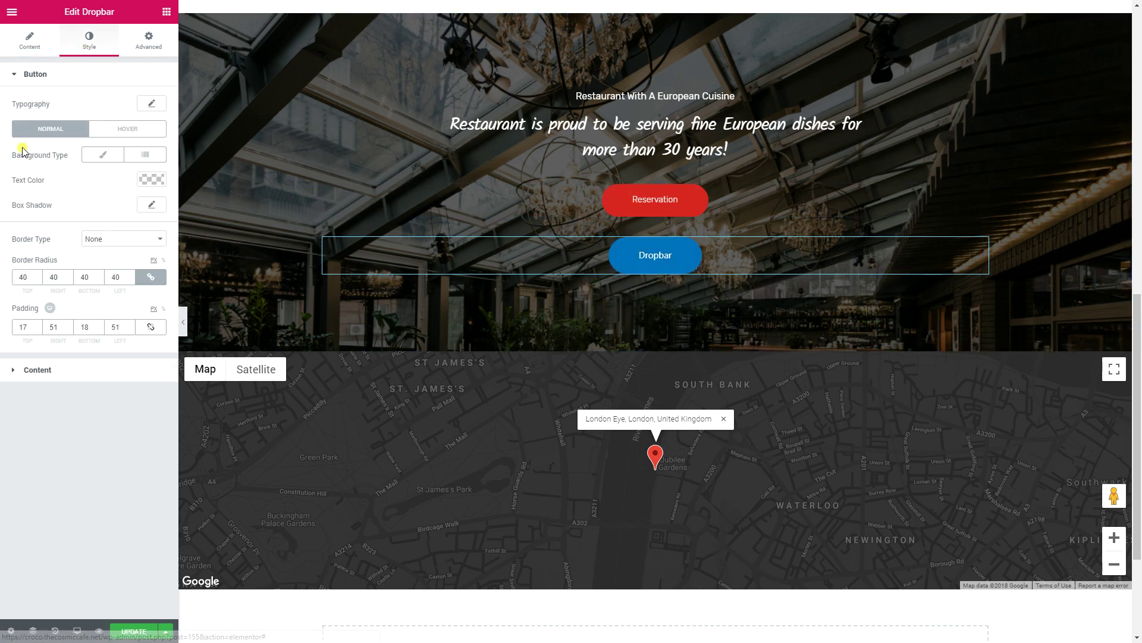
{"action": "left_click", "coordinate": [97, 158]}
{"action": "left_click", "coordinate": [151, 179]}
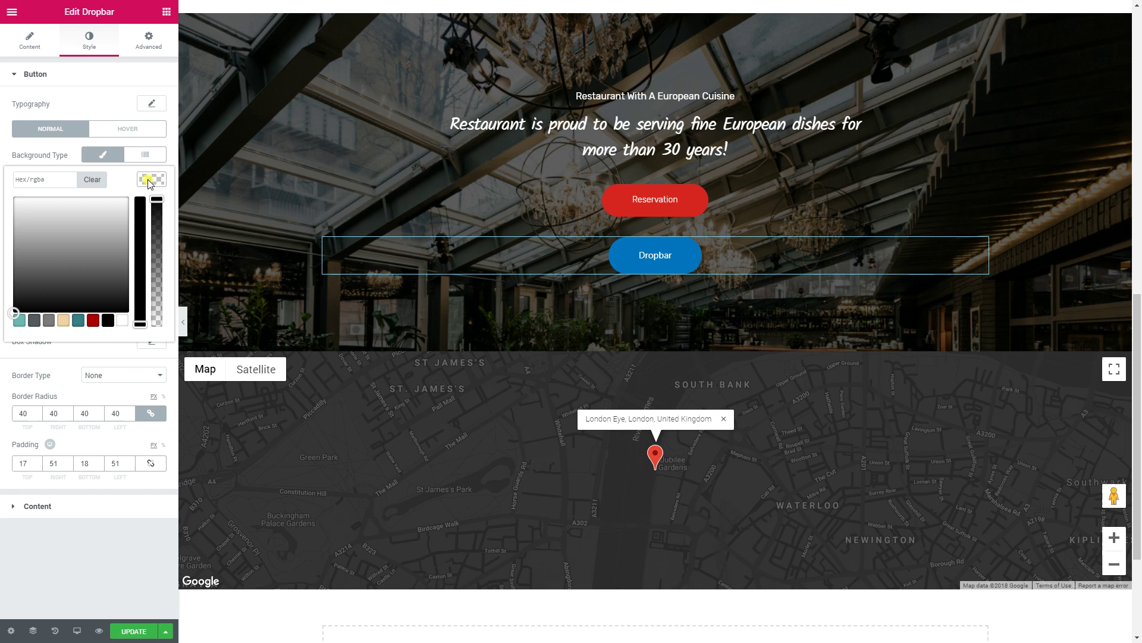
{"action": "left_click", "coordinate": [123, 323]}
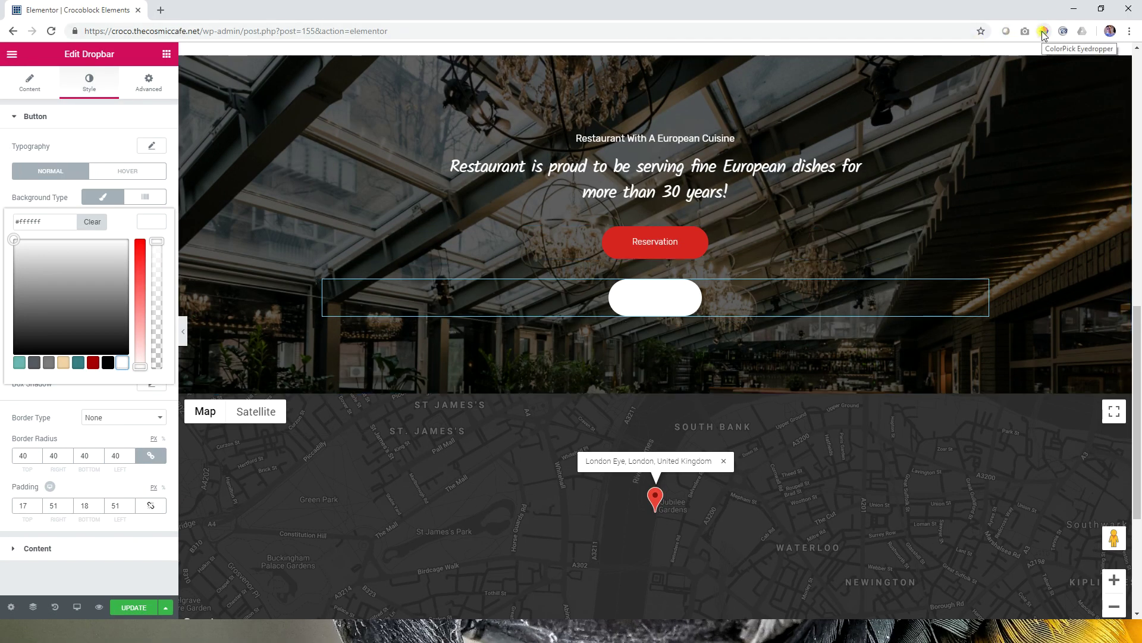
Sample the Reservation button's red, D72521, with the ColorPick Eyedropper and return to the full-screen editor.
{"action": "left_click", "coordinate": [1043, 33]}
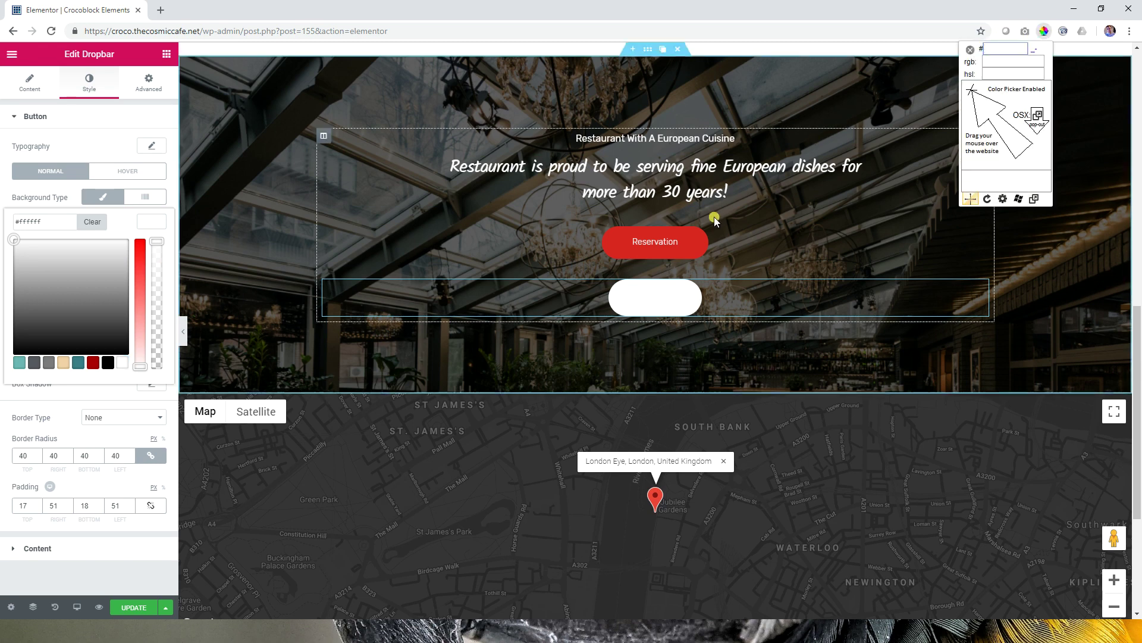
{"action": "left_click", "coordinate": [694, 236]}
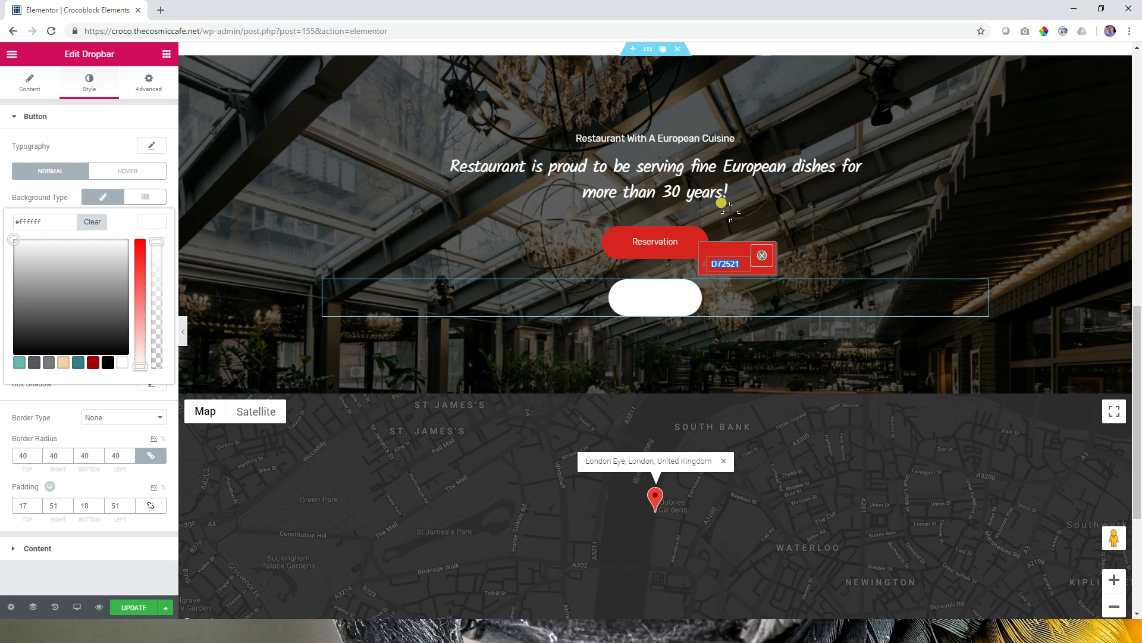
{"action": "left_click", "coordinate": [762, 255]}
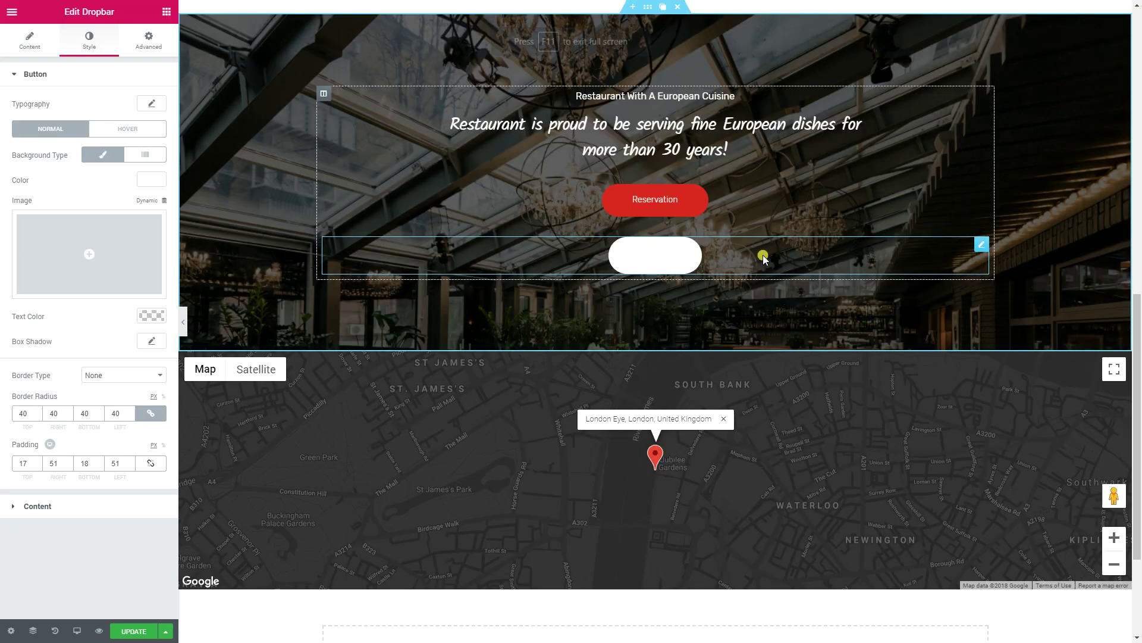
{"action": "key", "text": "F11"}
{"action": "mouse_move", "coordinate": [672, 263]}
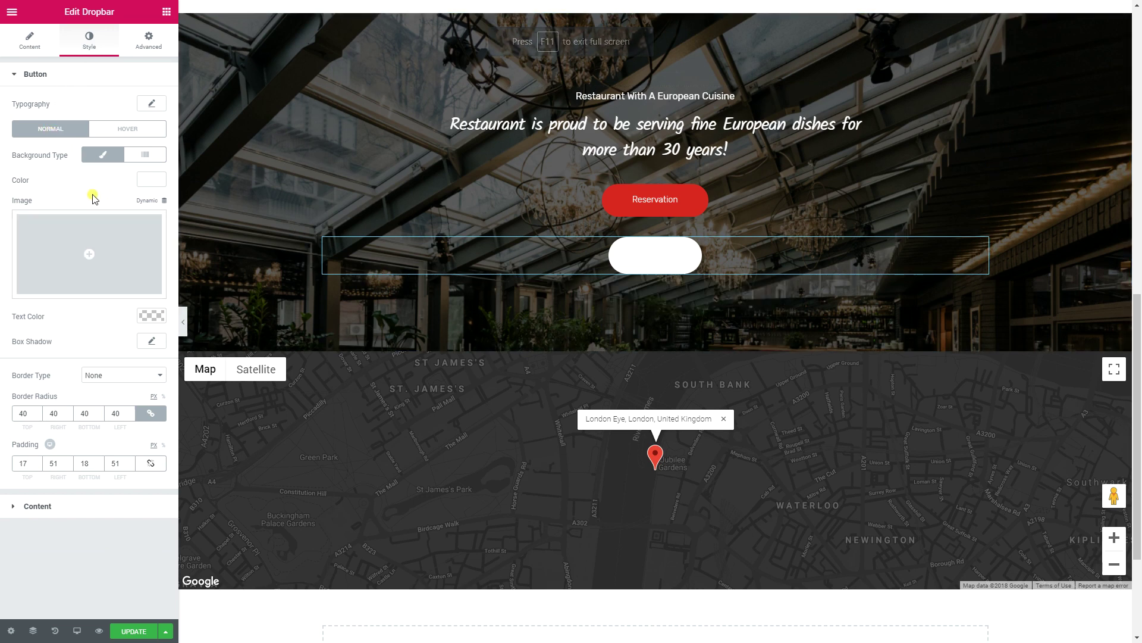
Set the Dropbar button's normal text color to the sampled red, #d72521.
{"action": "left_click", "coordinate": [149, 181]}
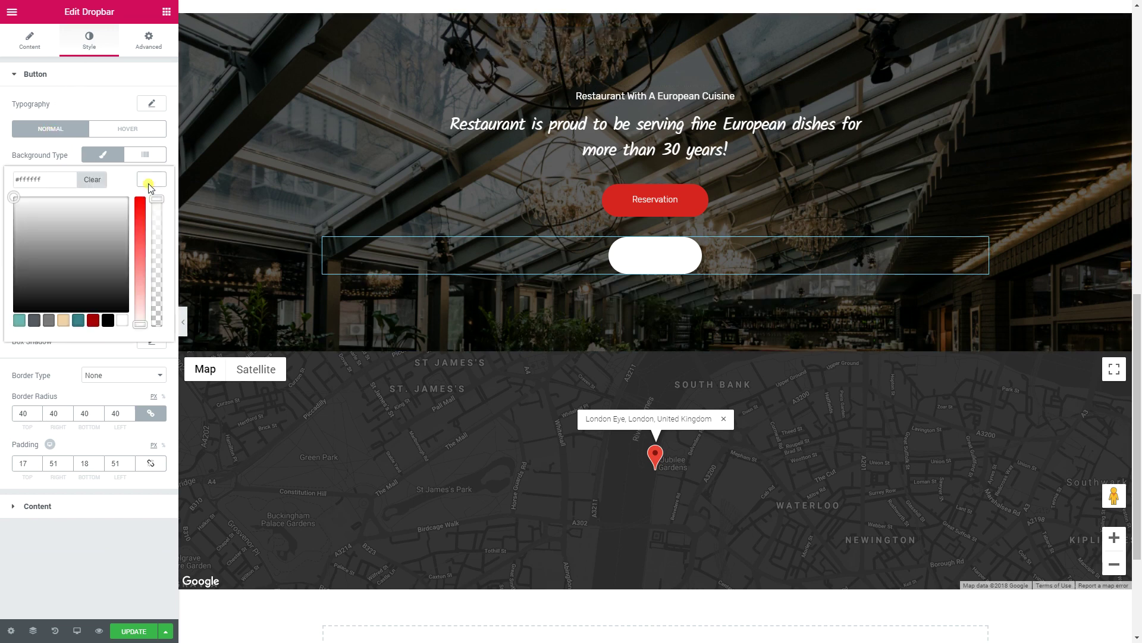
{"action": "left_click", "coordinate": [53, 179]}
{"action": "left_click", "coordinate": [67, 130]}
{"action": "left_click", "coordinate": [102, 155]}
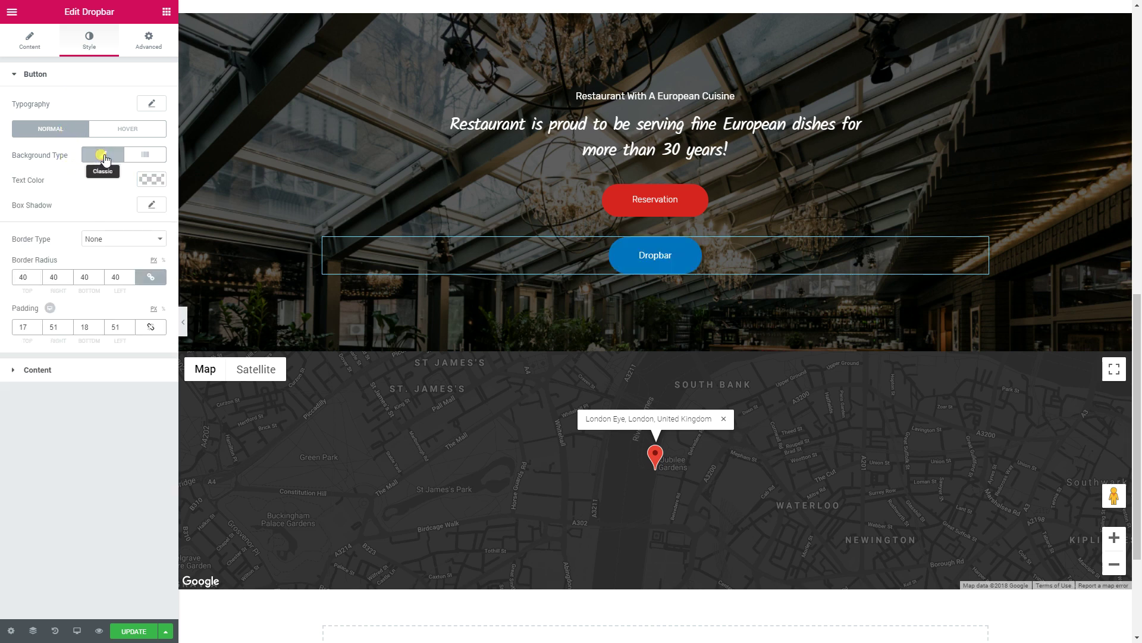
{"action": "left_click", "coordinate": [162, 181]}
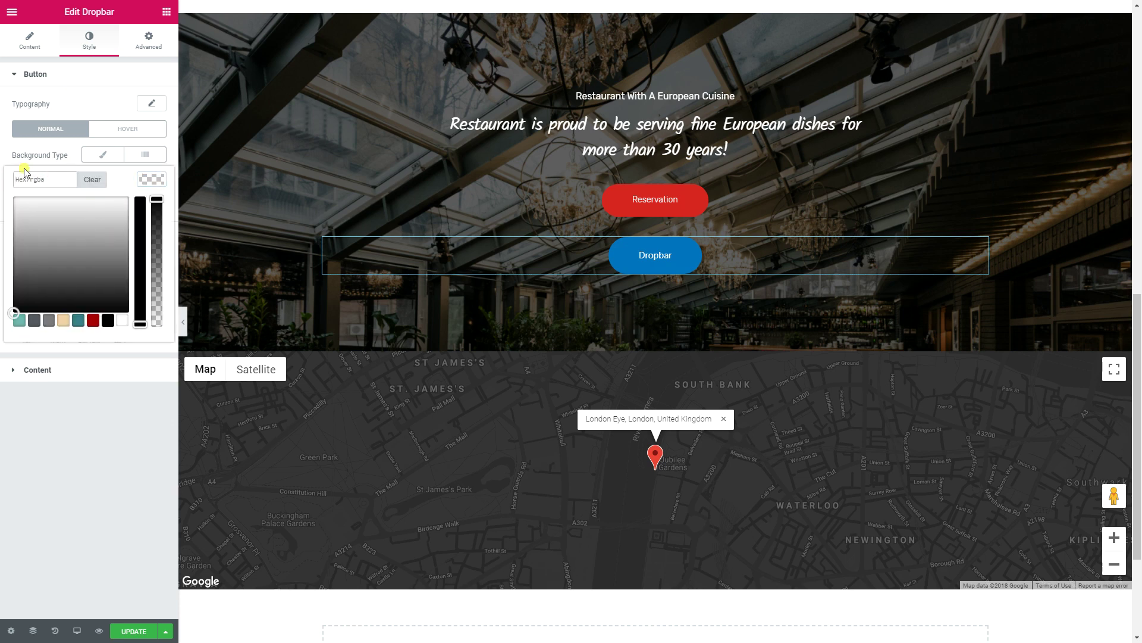
{"action": "key", "text": "ctrl+v"}
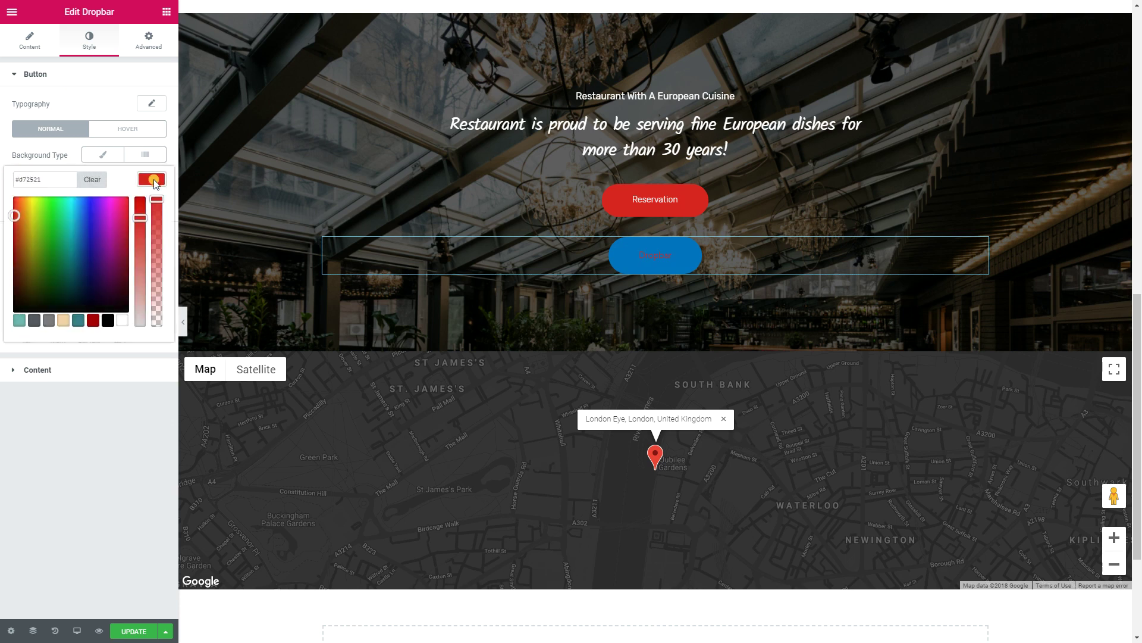
Switch the Dropbar button's Classic white background back on and check the button on the page.
{"action": "left_click", "coordinate": [90, 159]}
{"action": "left_click", "coordinate": [95, 156]}
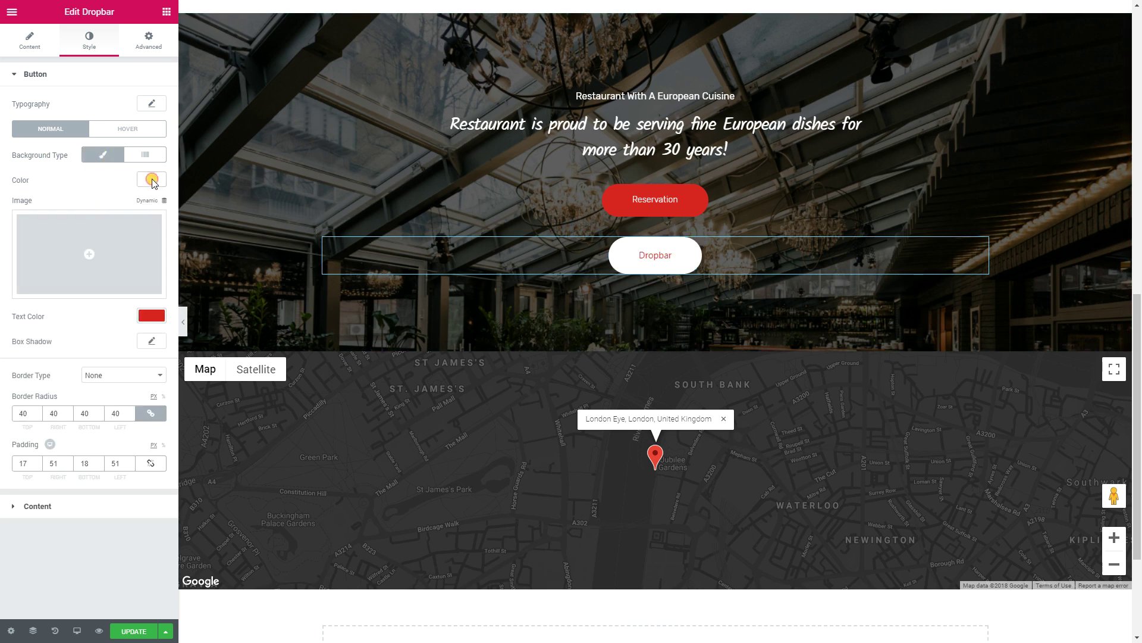
{"action": "left_click", "coordinate": [152, 179]}
{"action": "mouse_move", "coordinate": [625, 255]}
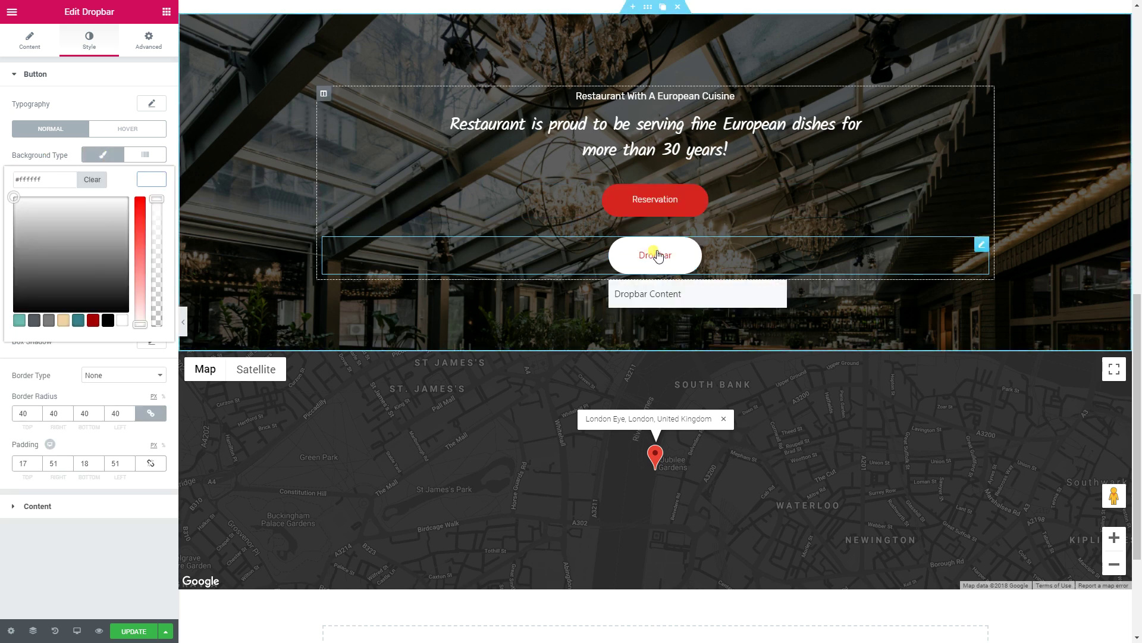
Give the Dropbar button's hover state a Classic background in the sampled red, #d72521.
{"action": "left_click", "coordinate": [128, 131]}
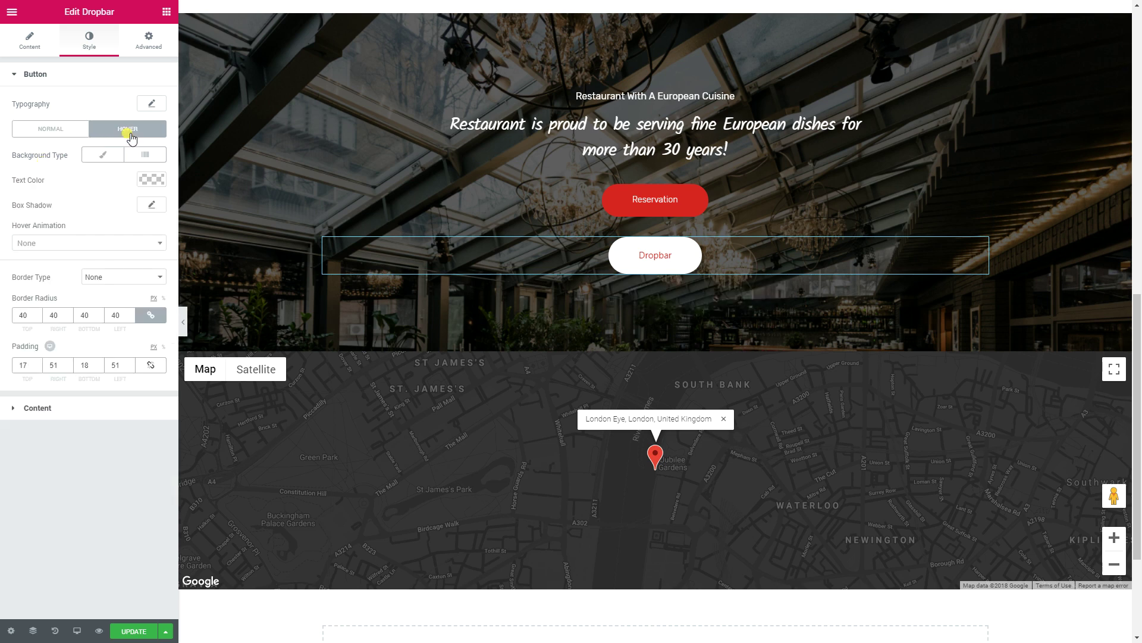
{"action": "left_click", "coordinate": [89, 156]}
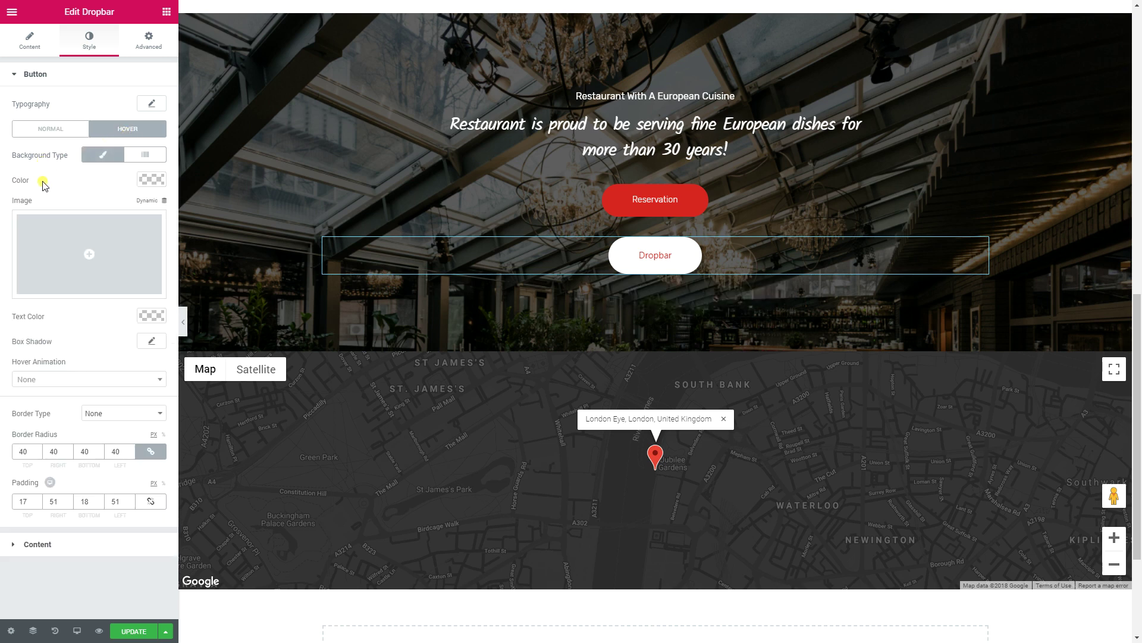
{"action": "left_click", "coordinate": [151, 185]}
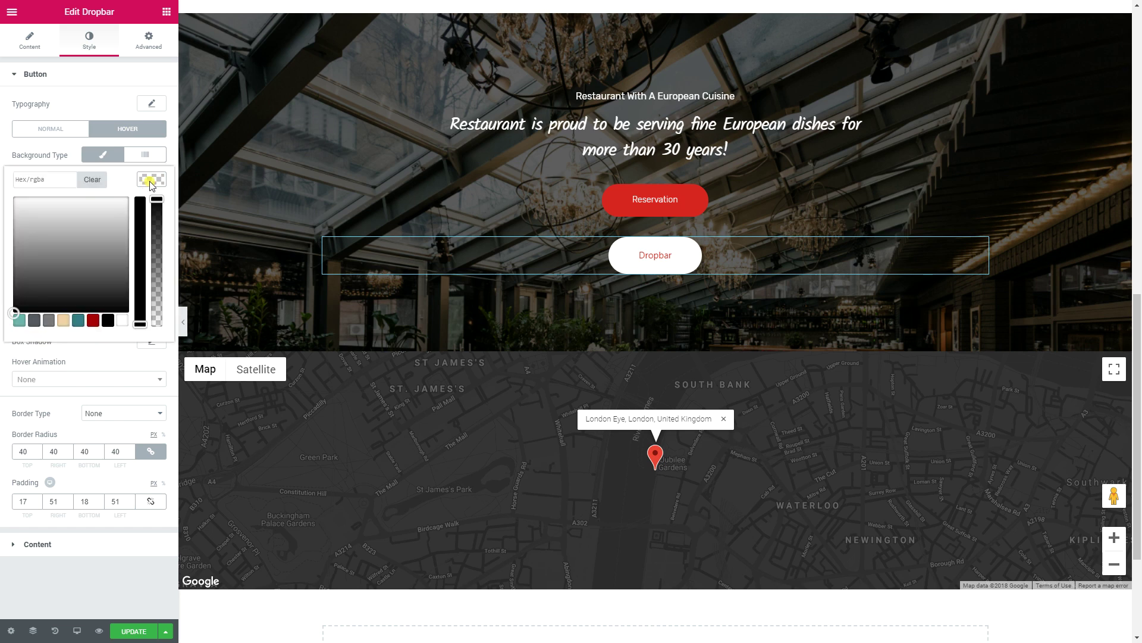
{"action": "left_click", "coordinate": [96, 154]}
{"action": "left_click", "coordinate": [102, 155]}
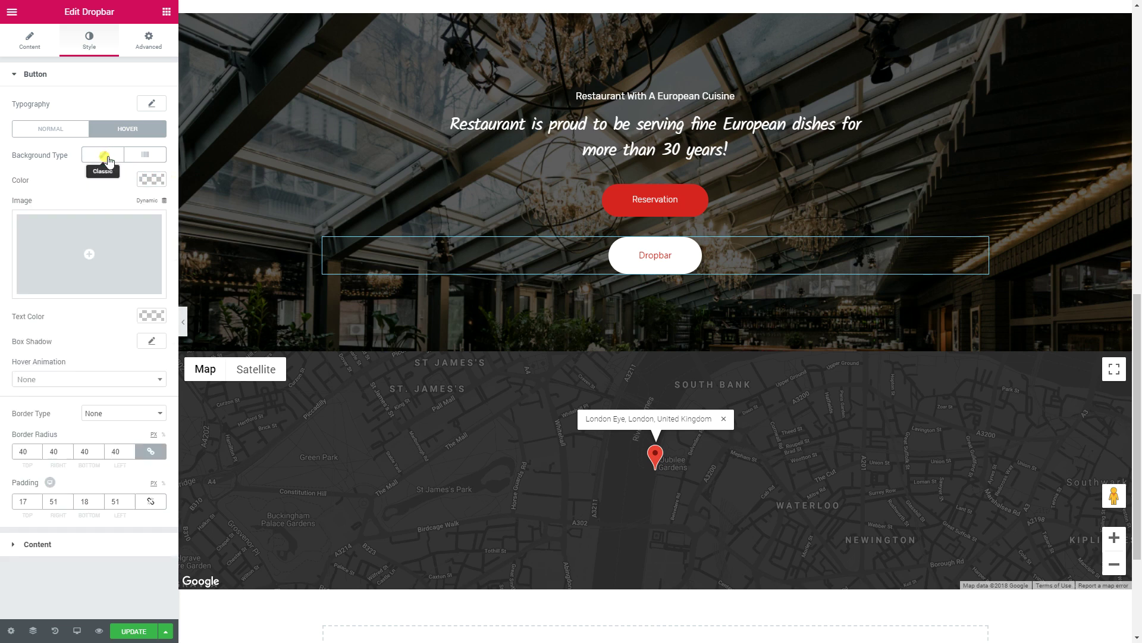
{"action": "left_click", "coordinate": [156, 180]}
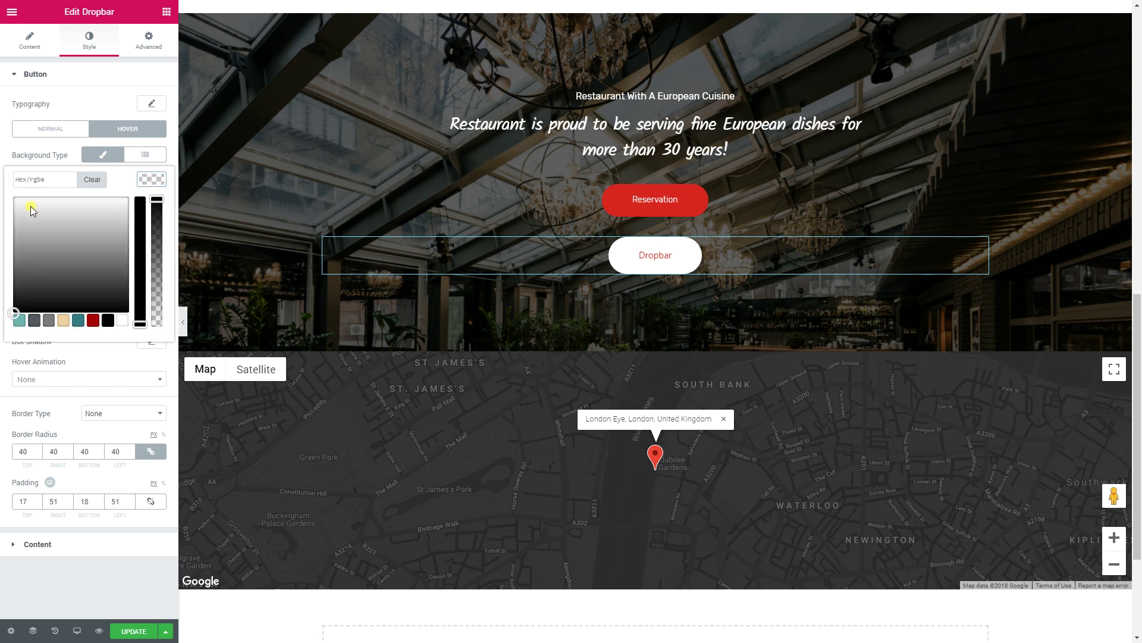
{"action": "left_click", "coordinate": [52, 179]}
{"action": "type", "text": "#d72521"}
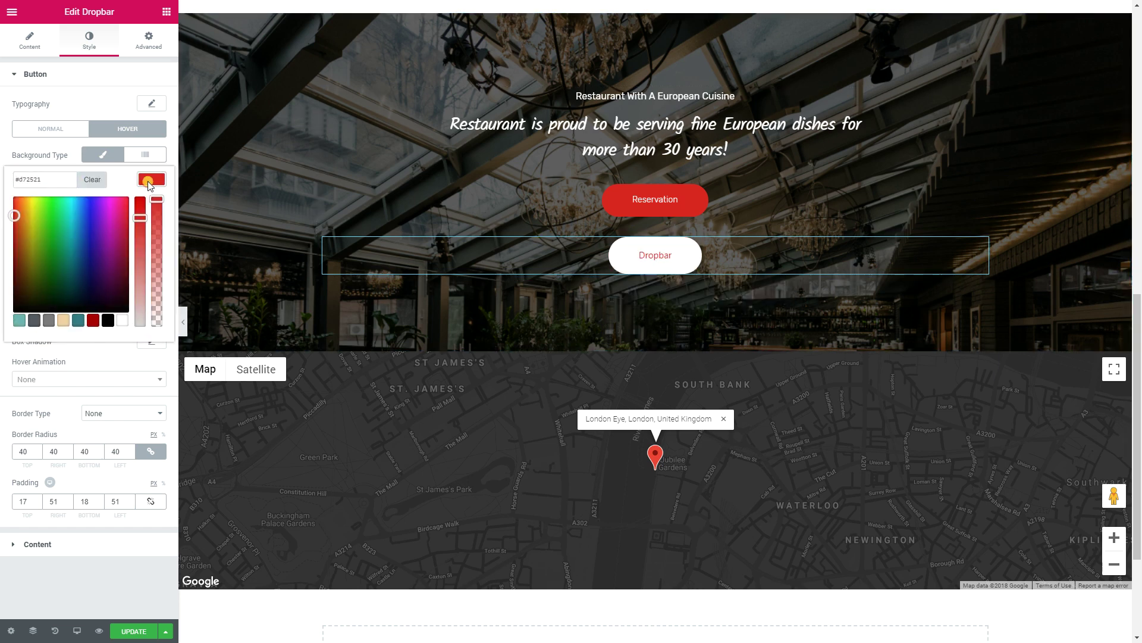
{"action": "left_click", "coordinate": [149, 183]}
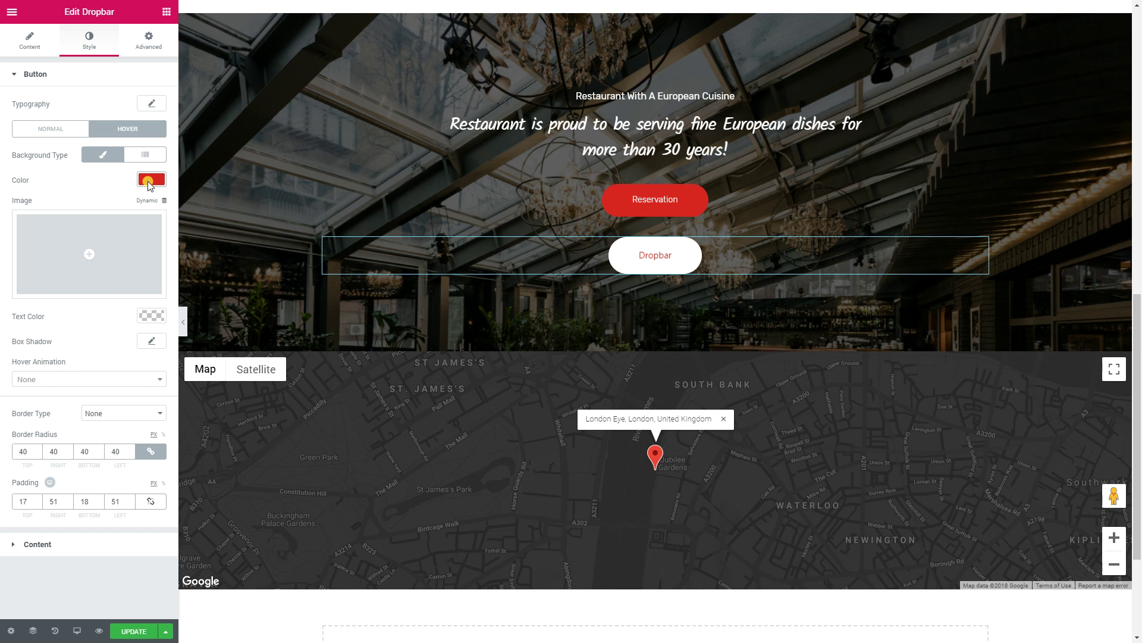
Set the Dropbar button's hover text color to white, #ffffff, and check the hover state on the page.
{"action": "left_click", "coordinate": [150, 314]}
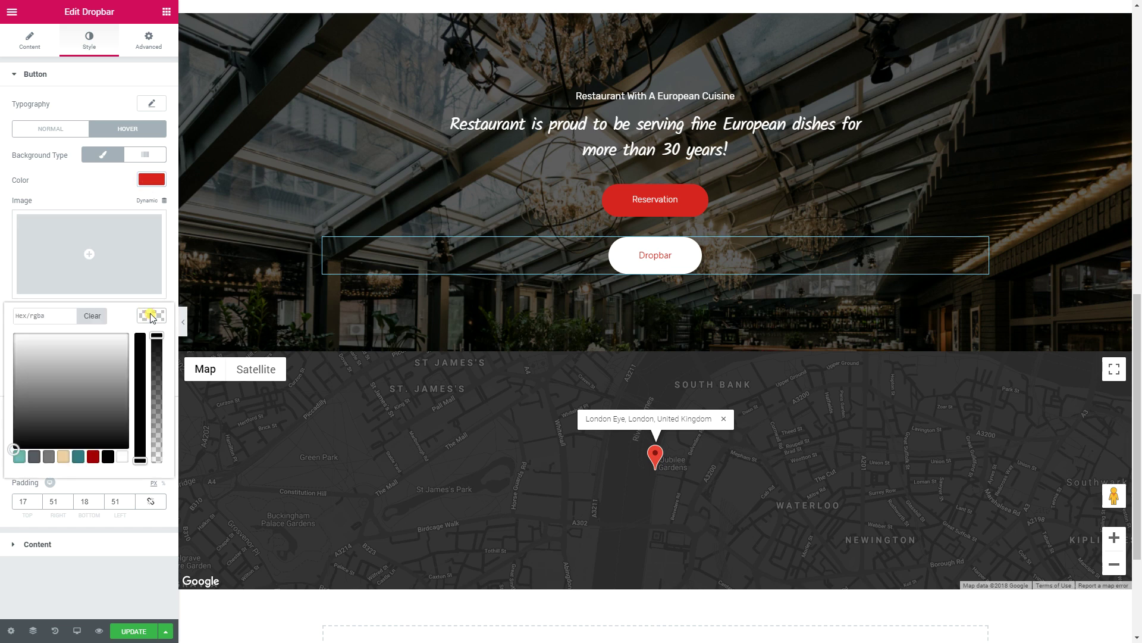
{"action": "left_click", "coordinate": [122, 456]}
{"action": "mouse_move", "coordinate": [637, 262]}
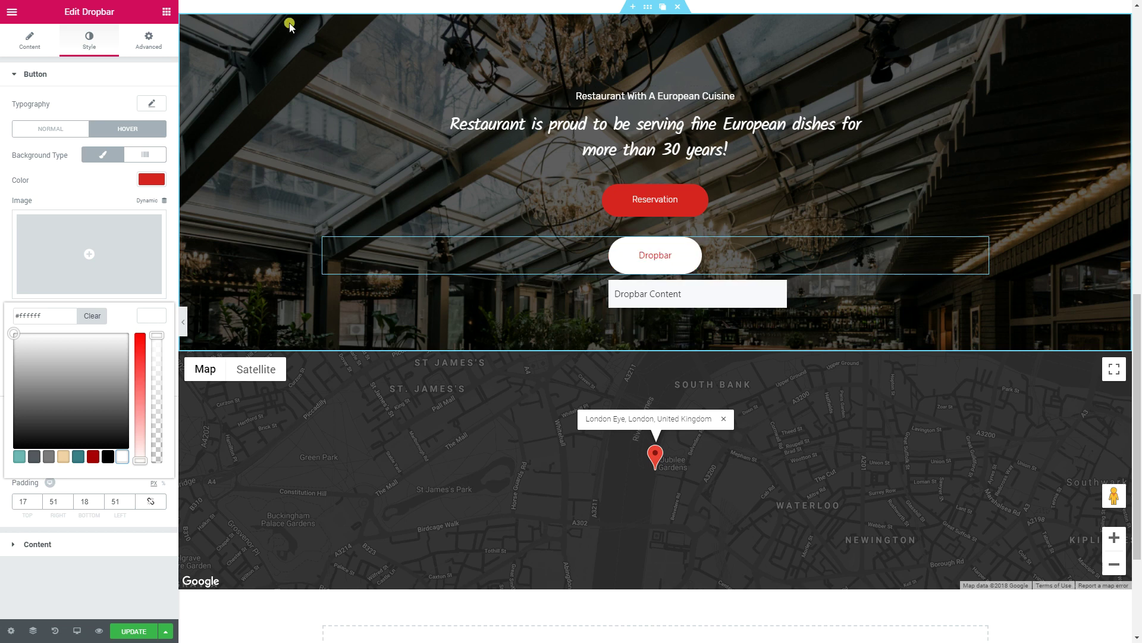
Replace the Dropbar's simple text with hours per line: Monday: CLOSED, Tuesday to Thursday: 16:00-22:00, Friday: 11:00-24:00, Saturday: 07:00-02:00, Sunday: 11:00-15:00.
{"action": "left_click", "coordinate": [32, 42]}
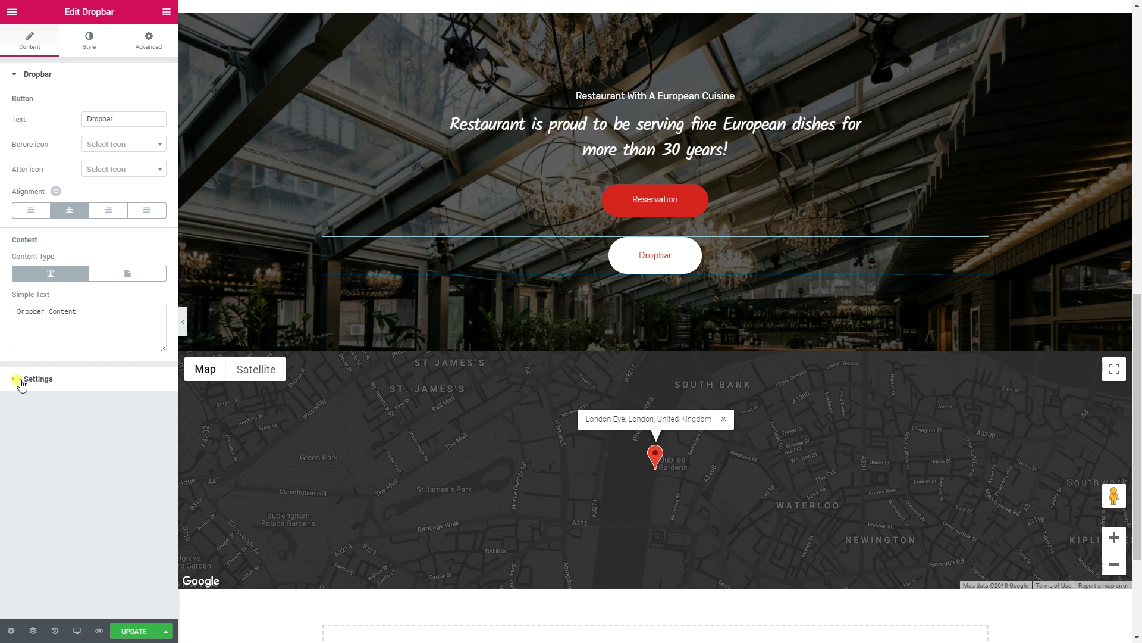
{"action": "left_click_drag", "start_coordinate": [81, 310], "coordinate": [2, 315]}
{"action": "key", "text": "ctrl+v"}
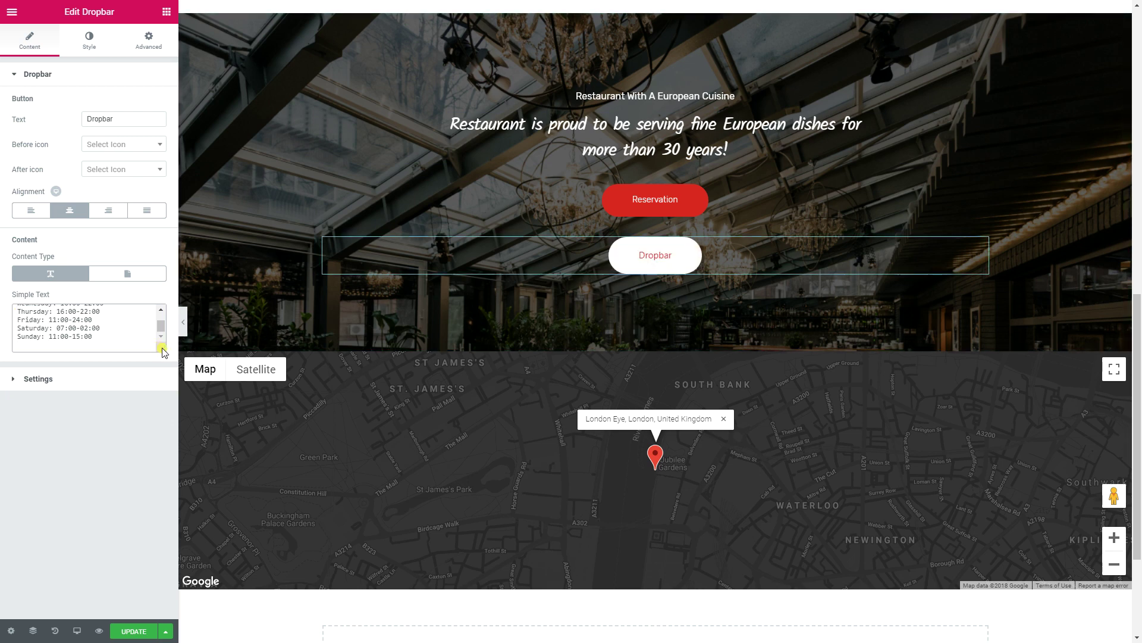
{"action": "left_click_drag", "start_coordinate": [160, 349], "coordinate": [160, 410]}
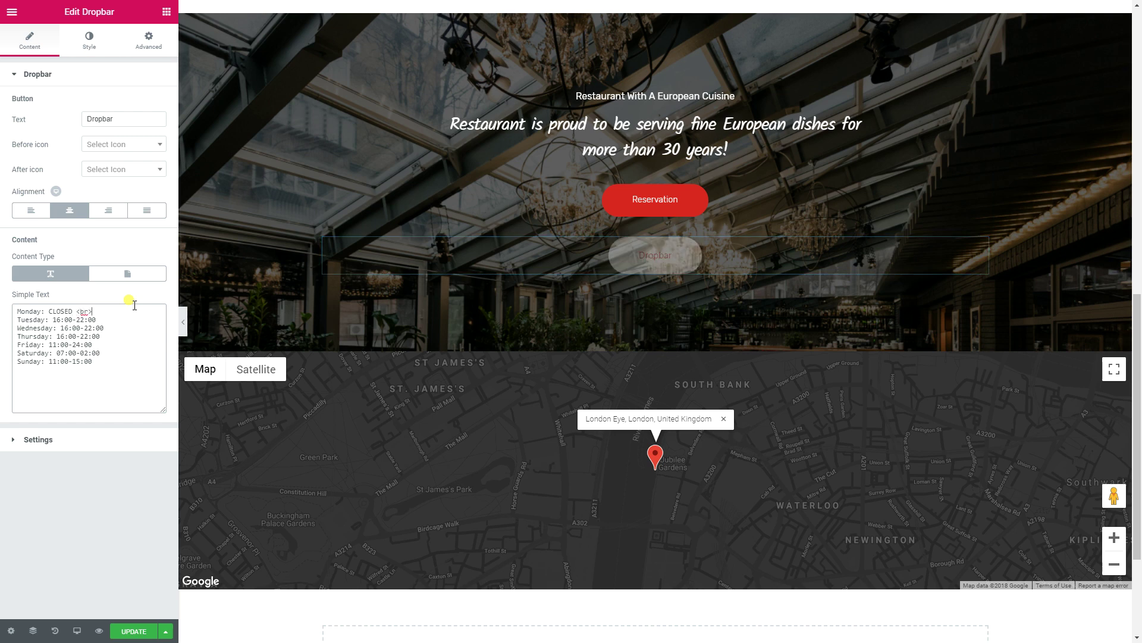
Add a <br> line break at the end of each opening-hours line from Monday through Saturday.
{"action": "left_click_drag", "start_coordinate": [77, 310], "coordinate": [98, 309]}
{"action": "key", "text": "ctrl+c"}
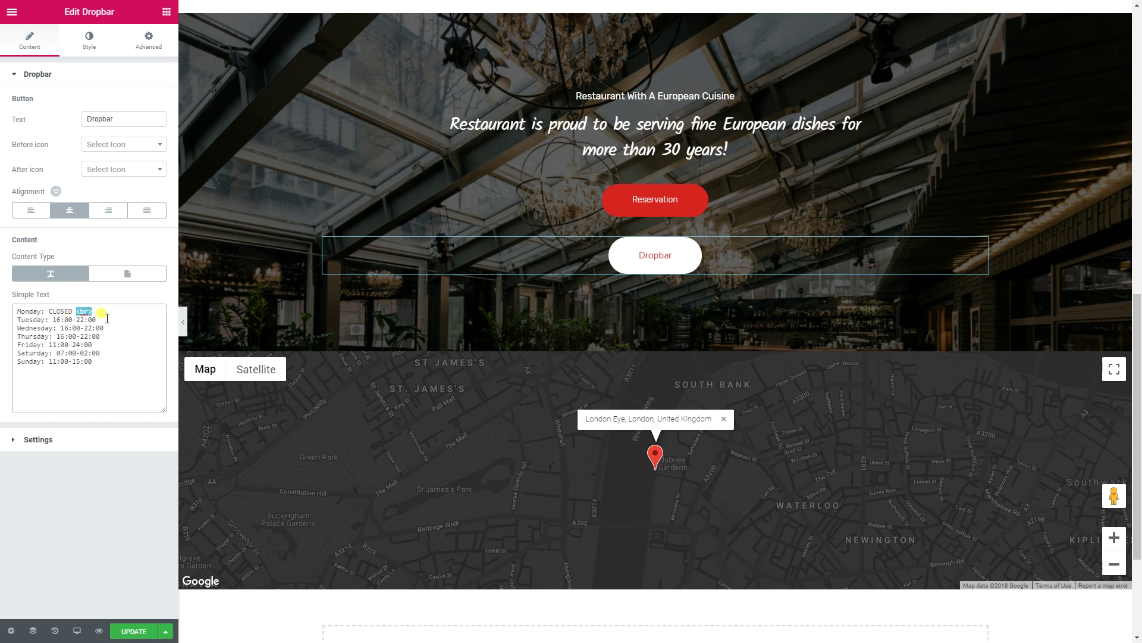
{"action": "left_click", "coordinate": [116, 317]}
{"action": "key", "text": "ctrl+v"}
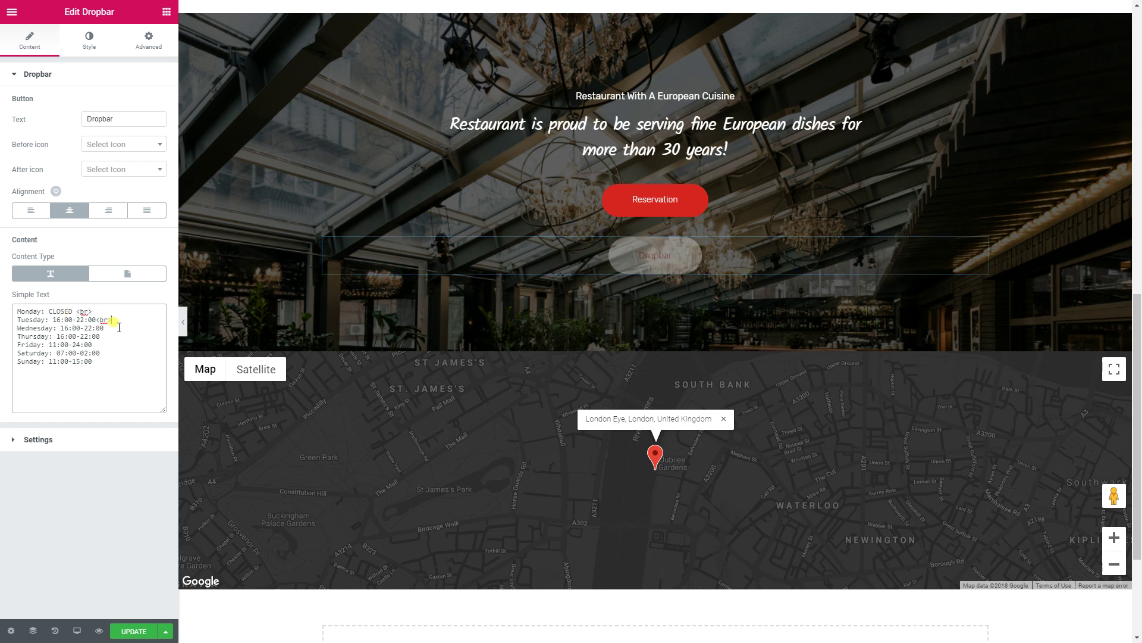
{"action": "left_click", "coordinate": [114, 329]}
{"action": "key", "text": "ctrl+v"}
{"action": "key", "text": "ctrl+v"}
{"action": "key", "text": "ctrl+v"}
{"action": "left_click", "coordinate": [111, 352]}
{"action": "key", "text": "ctrl+v"}
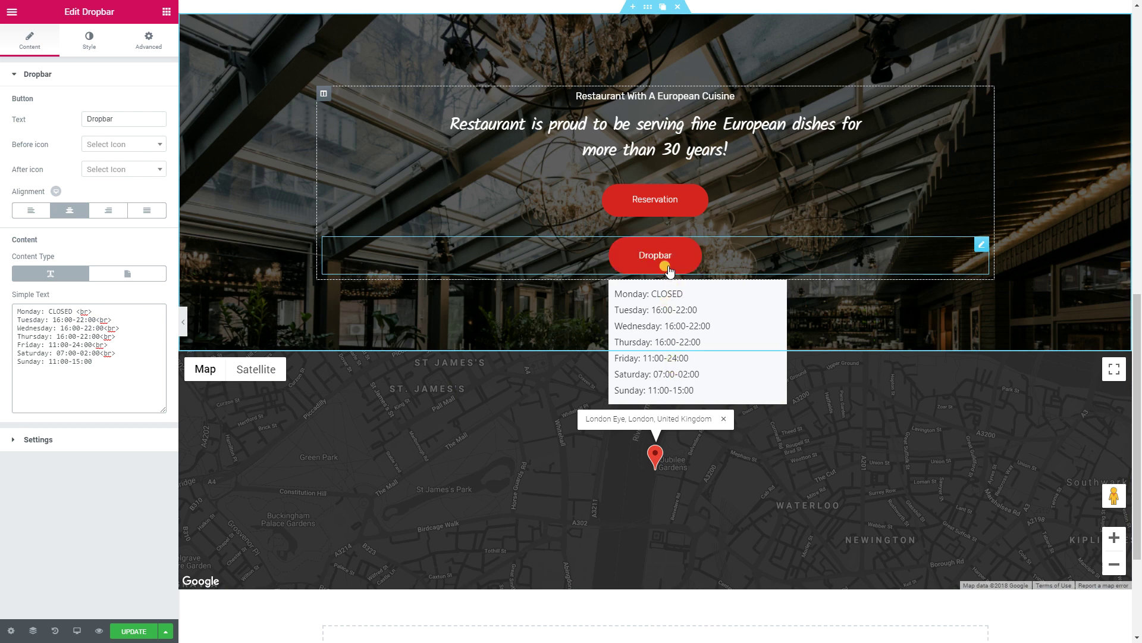
Update the page and preview it in the browser to check the Dropbar button and its opening-hours popup.
{"action": "left_click", "coordinate": [123, 632]}
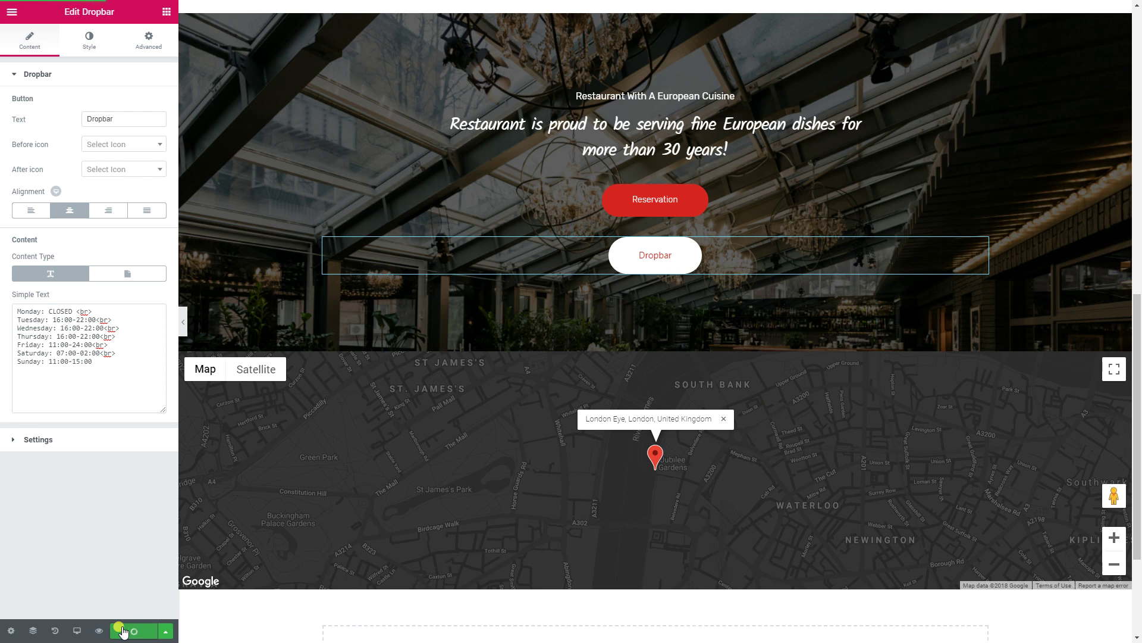
{"action": "left_click", "coordinate": [101, 629]}
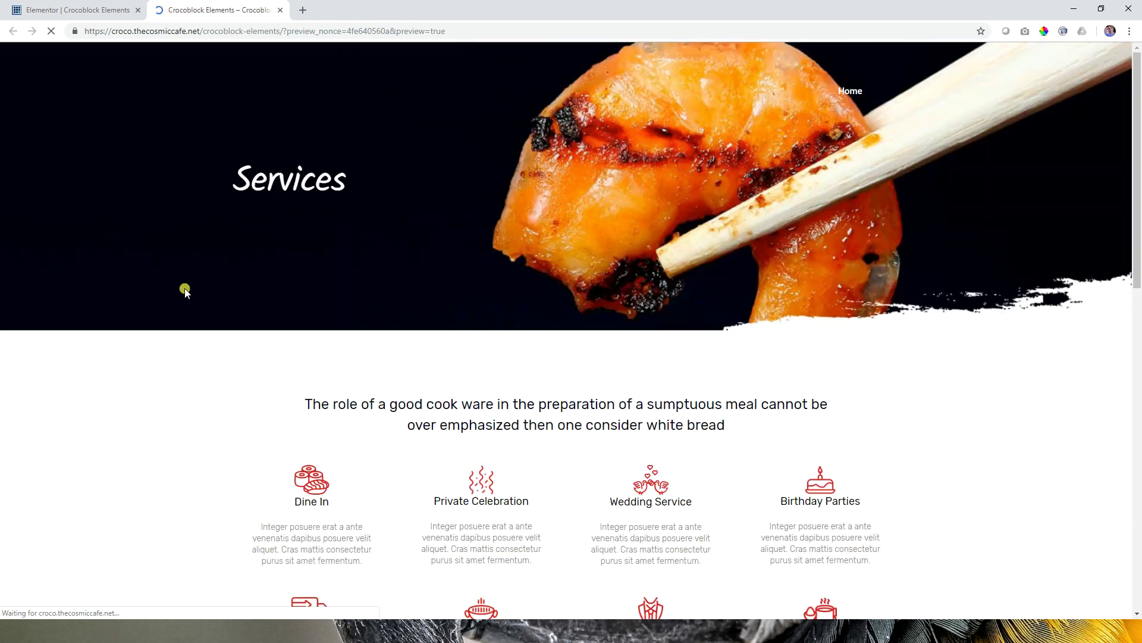
{"action": "scroll", "coordinate": [390, 228], "scroll_direction": "down", "scroll_amount": 7}
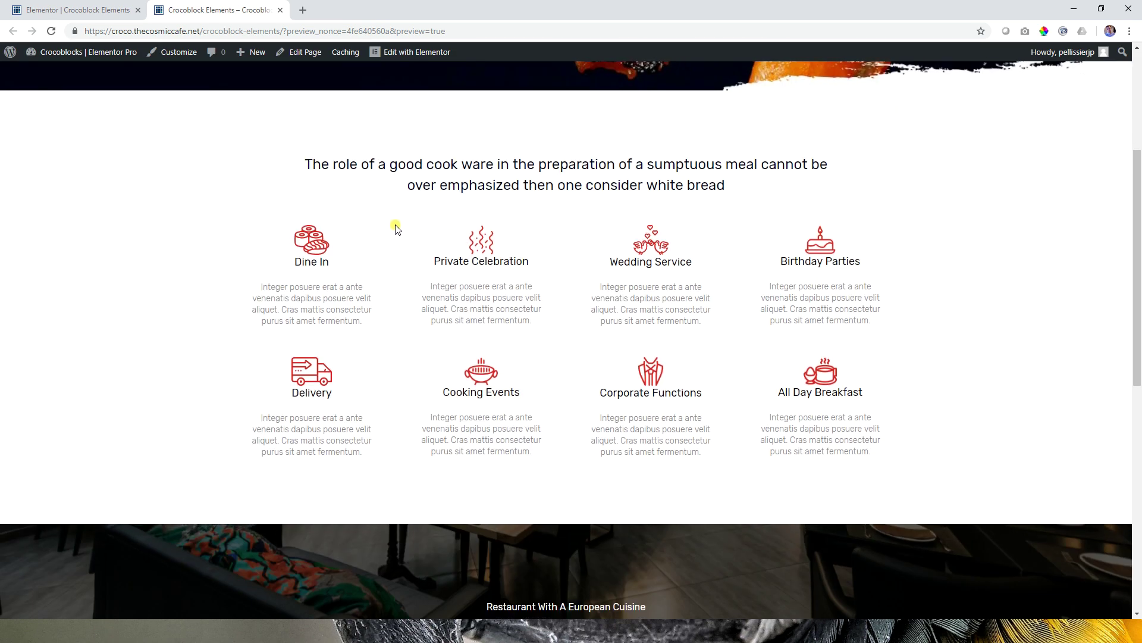
{"action": "scroll", "coordinate": [398, 228], "scroll_direction": "down", "scroll_amount": 2}
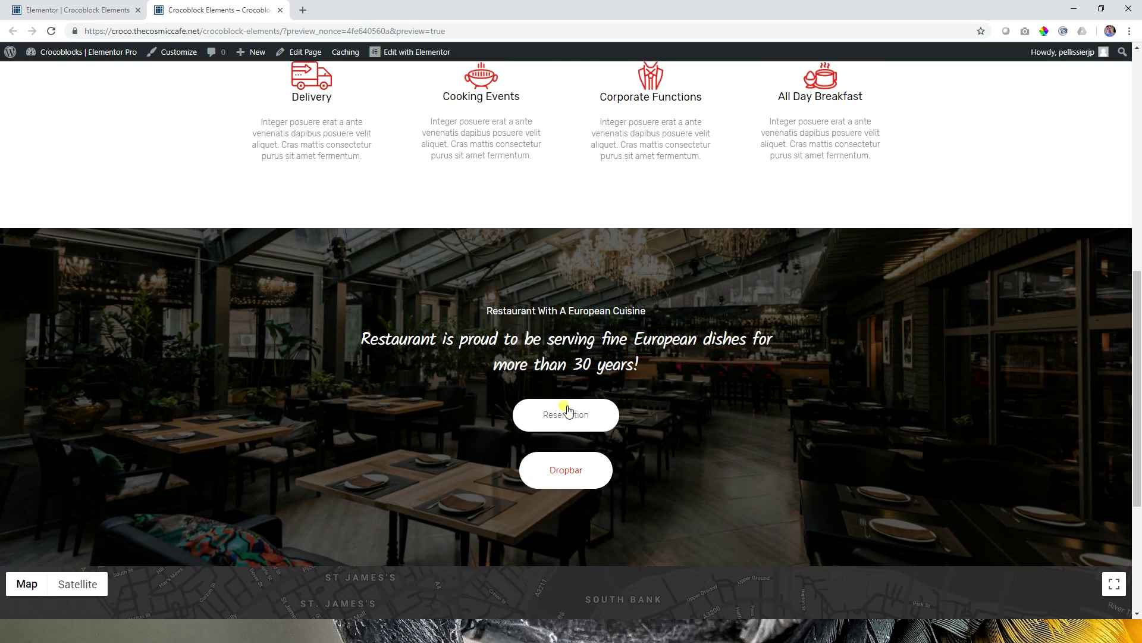
{"action": "scroll", "coordinate": [371, 386], "scroll_direction": "down", "scroll_amount": 1}
{"action": "mouse_move", "coordinate": [550, 416]}
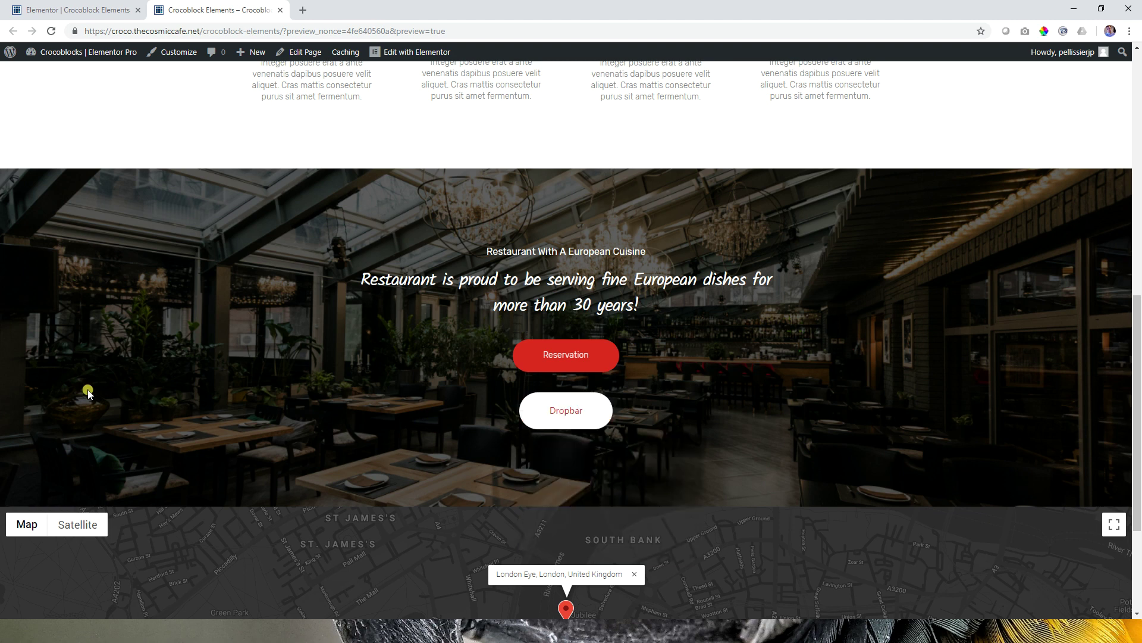
{"action": "scroll", "coordinate": [248, 497], "scroll_direction": "down", "scroll_amount": 1}
{"action": "scroll", "coordinate": [249, 497], "scroll_direction": "down", "scroll_amount": 3}
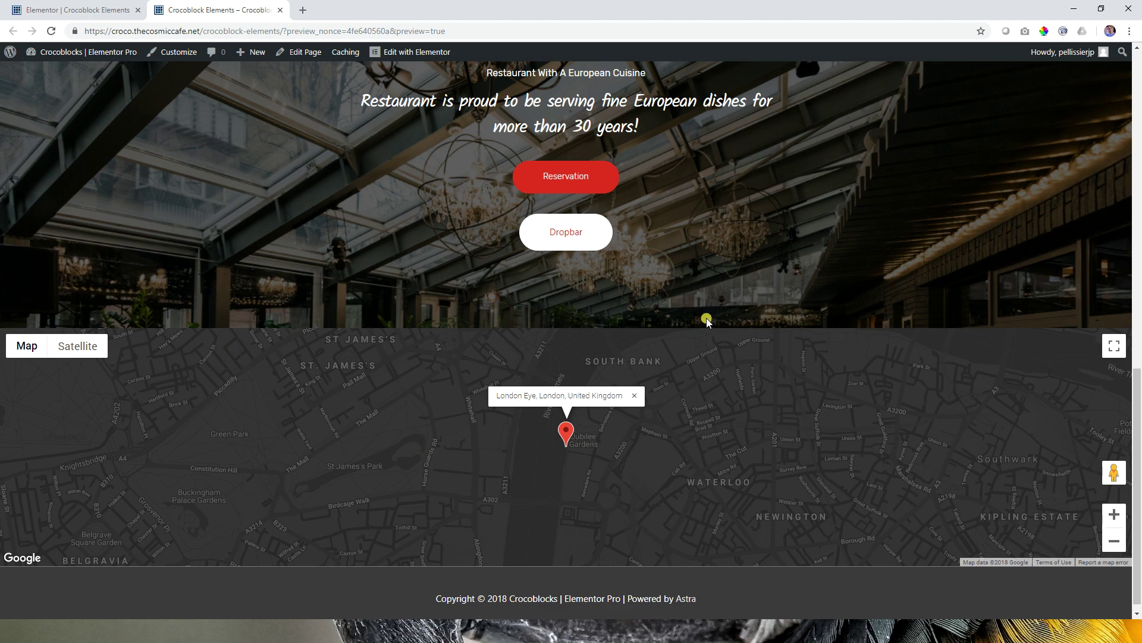
{"action": "mouse_move", "coordinate": [587, 240]}
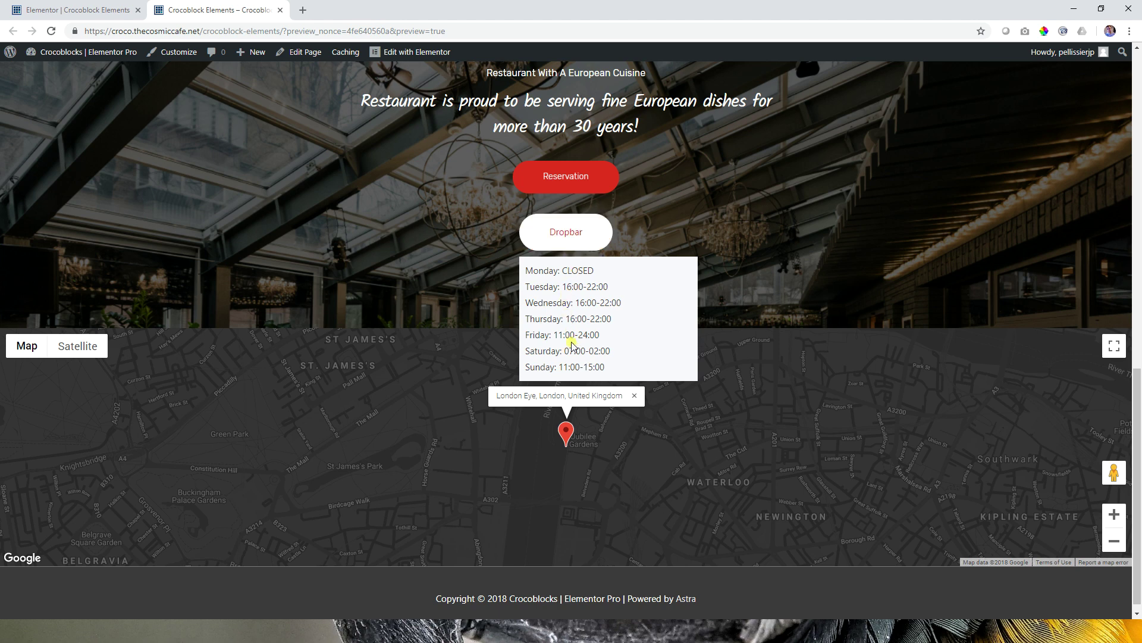
Return to the Elementor editor and change the Dropbar button's text to "Opening Hours".
{"action": "left_click", "coordinate": [98, 9]}
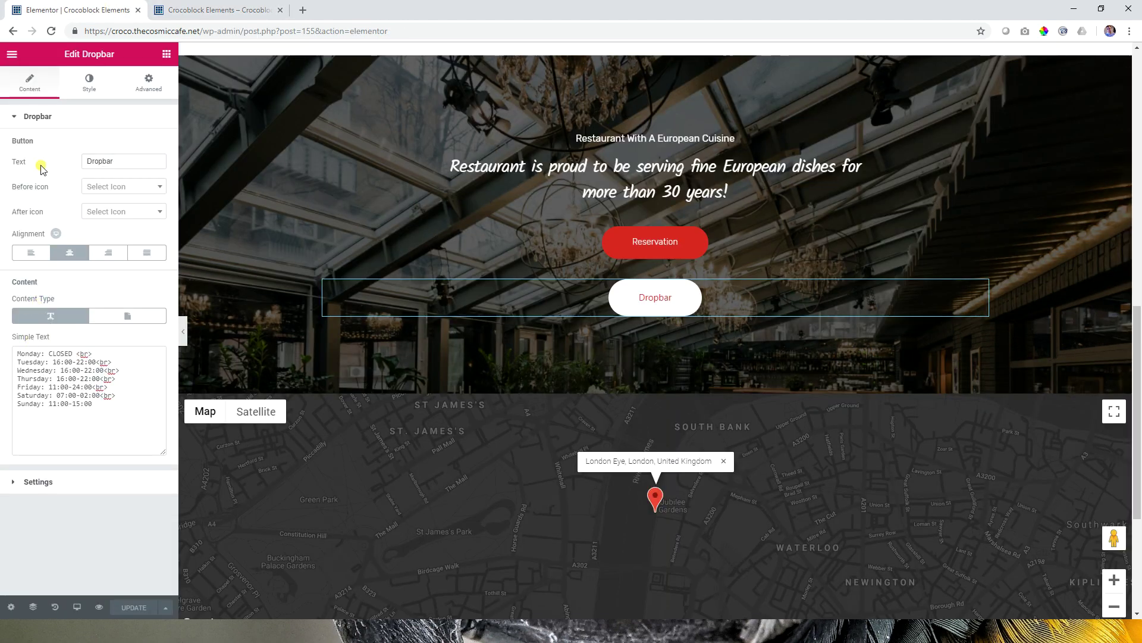
{"action": "double_click", "coordinate": [113, 160]}
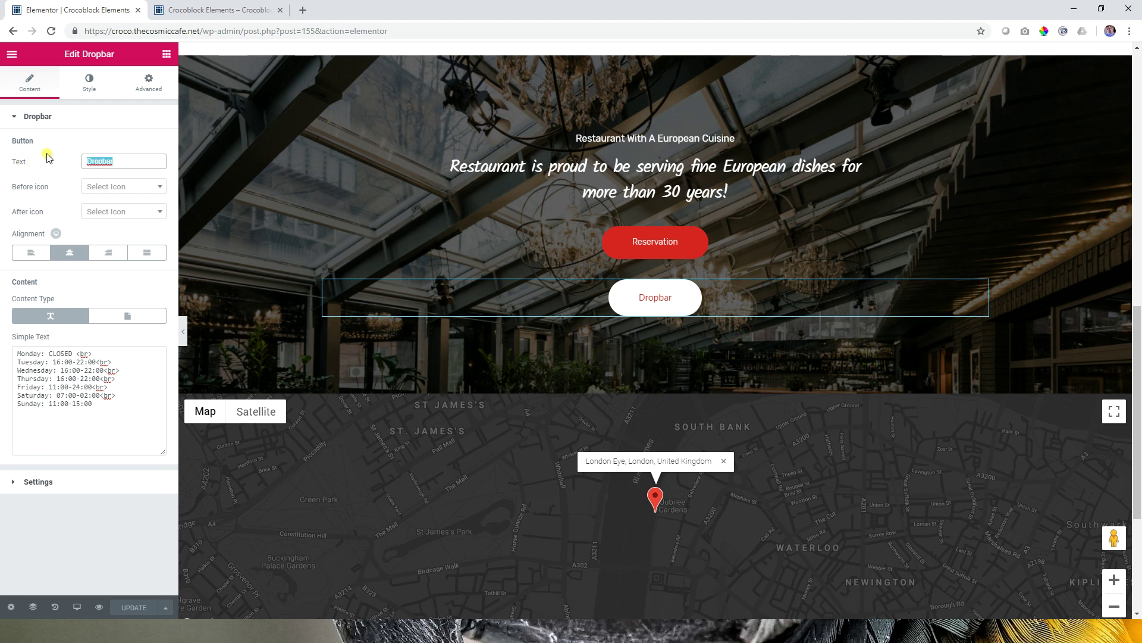
{"action": "type", "text": "Opening Hours"}
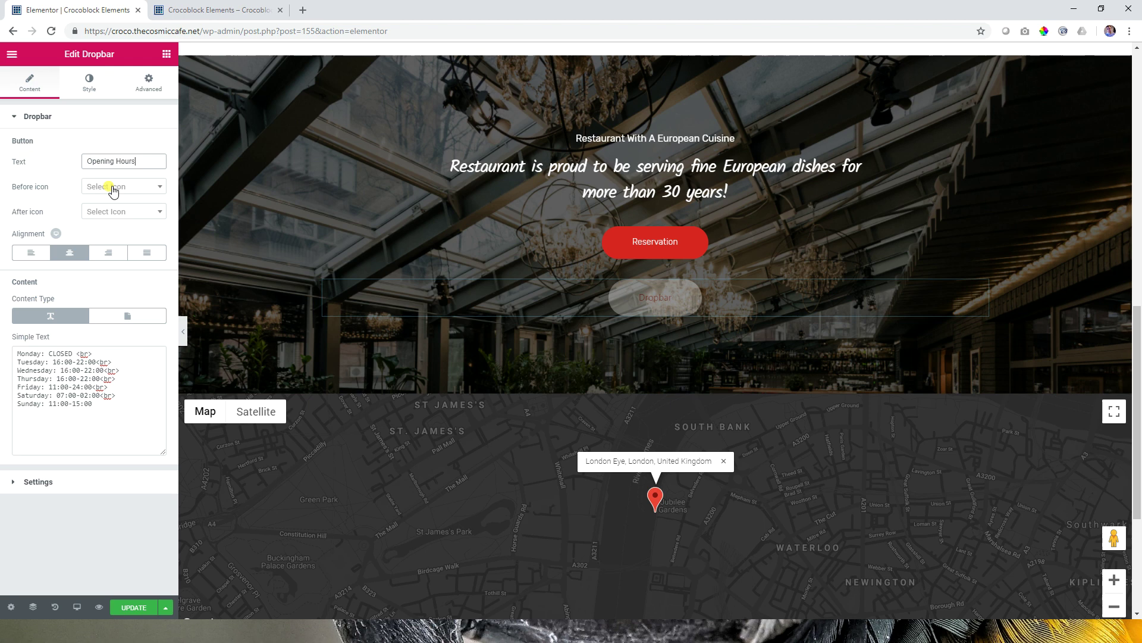
Try the address-card-o icon before the Opening Hours button text and remove it again.
{"action": "left_click", "coordinate": [113, 187]}
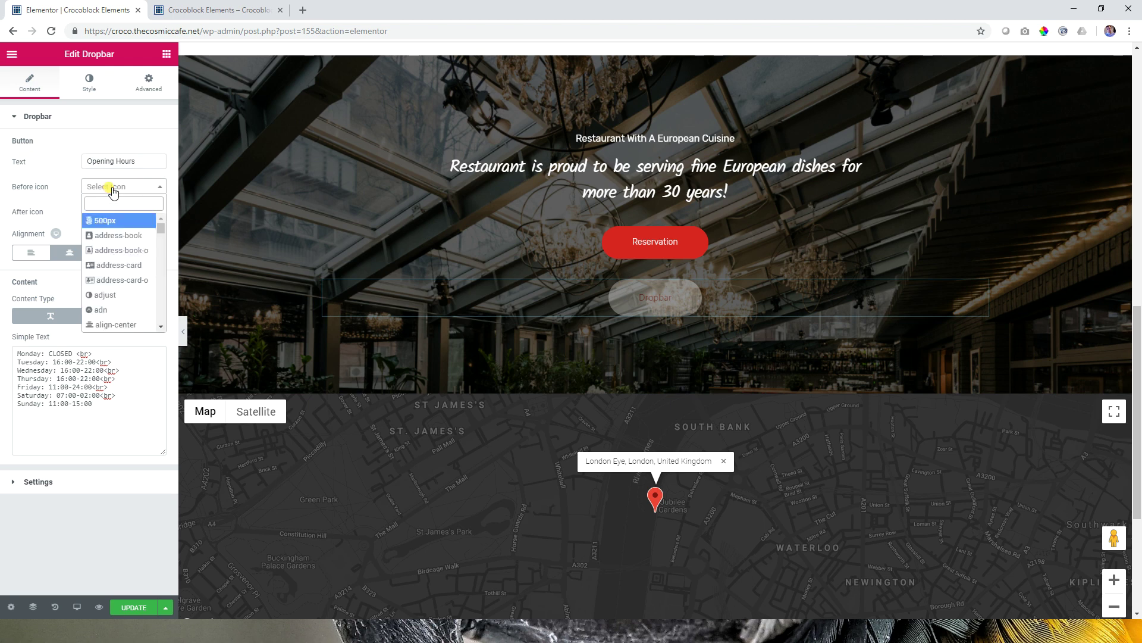
{"action": "left_click", "coordinate": [109, 280]}
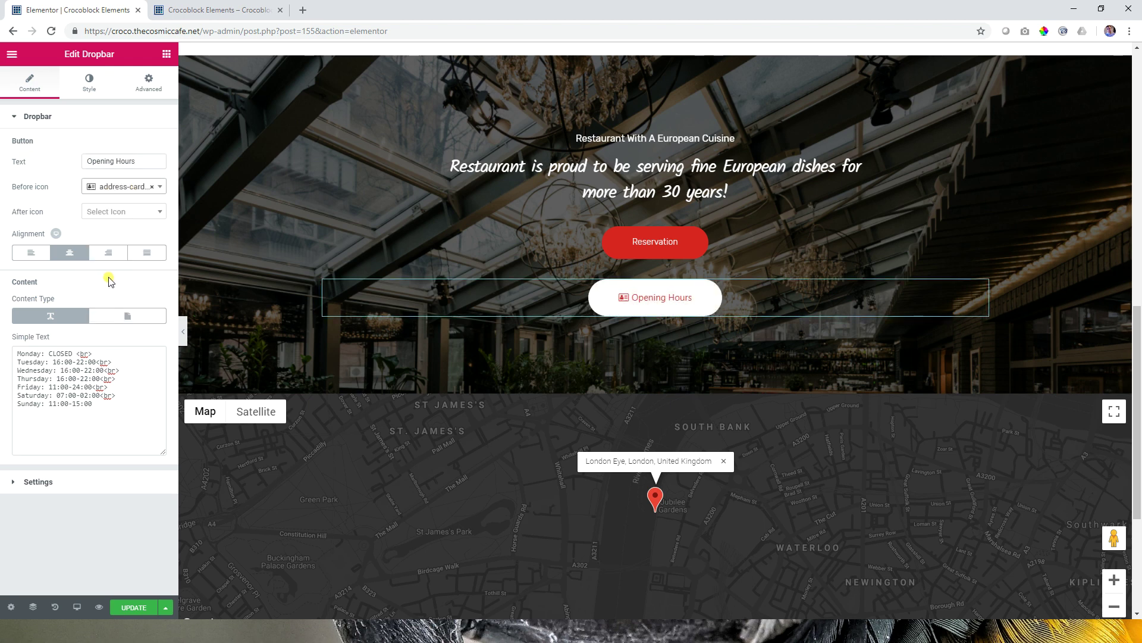
{"action": "left_click", "coordinate": [110, 184]}
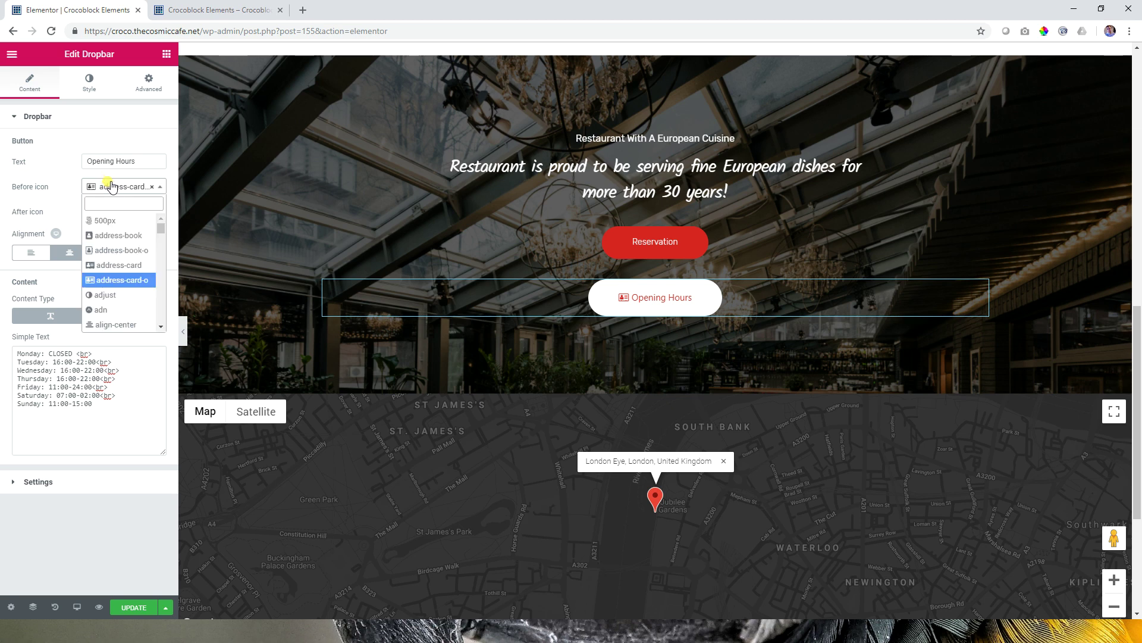
{"action": "left_click", "coordinate": [151, 187]}
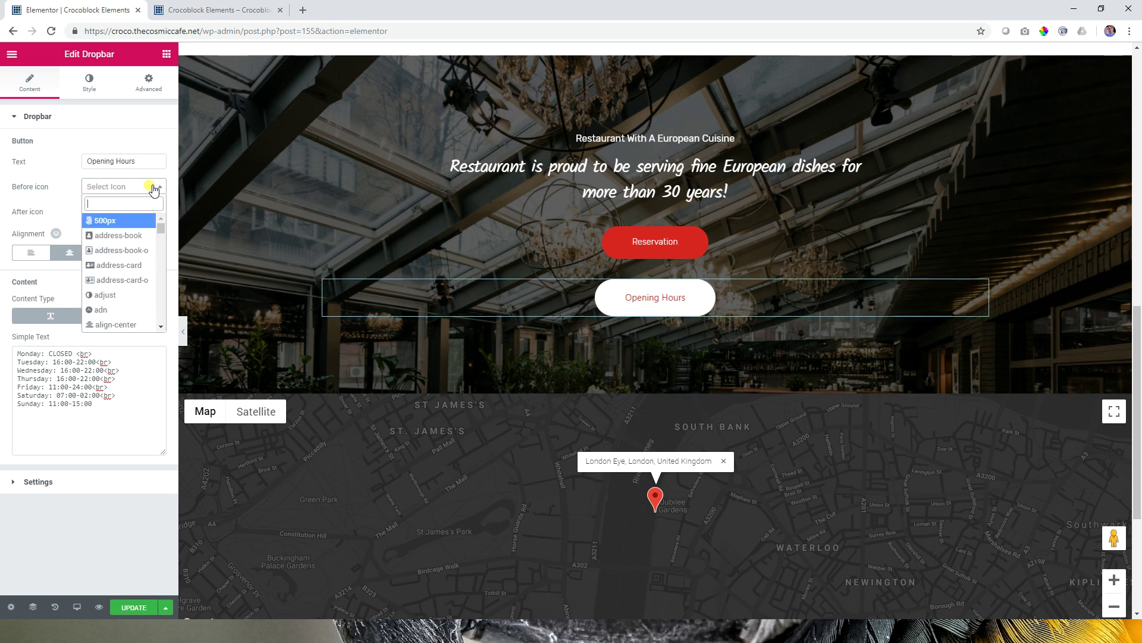
{"action": "left_click", "coordinate": [74, 197]}
Try right and justified alignment for the Opening Hours button and restore center alignment.
{"action": "left_click", "coordinate": [107, 252]}
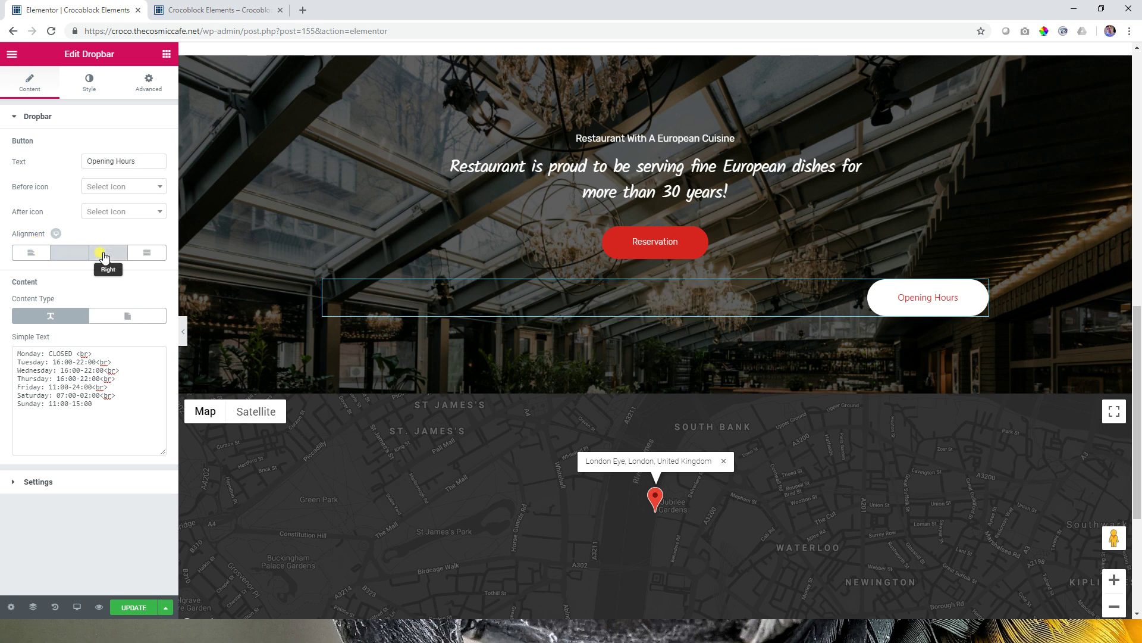
{"action": "left_click", "coordinate": [146, 255]}
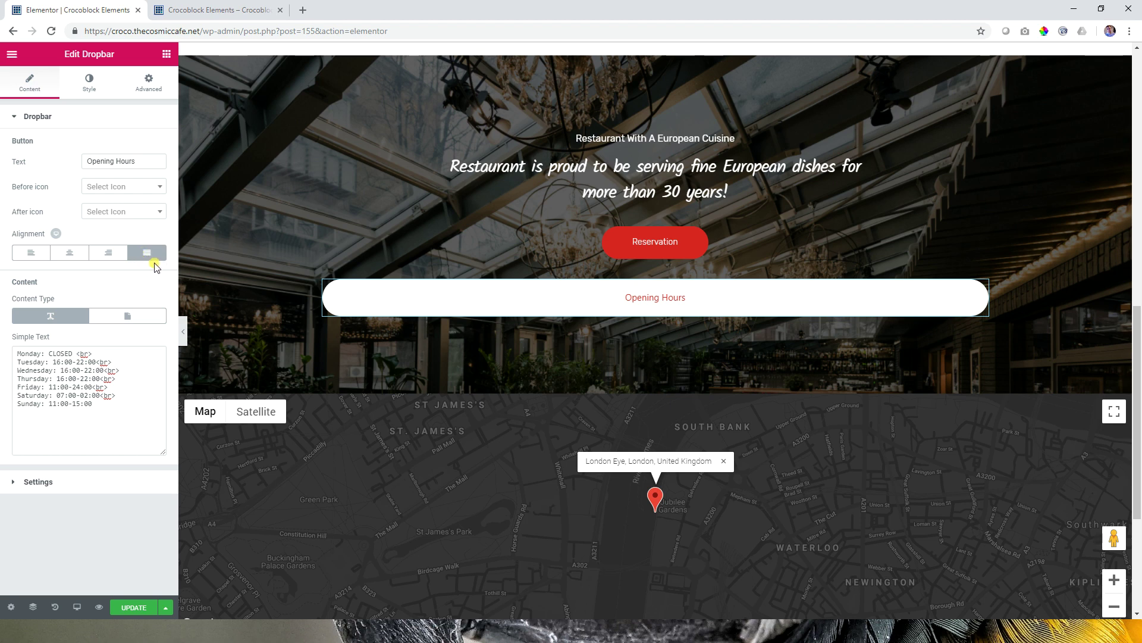
{"action": "left_click", "coordinate": [69, 253]}
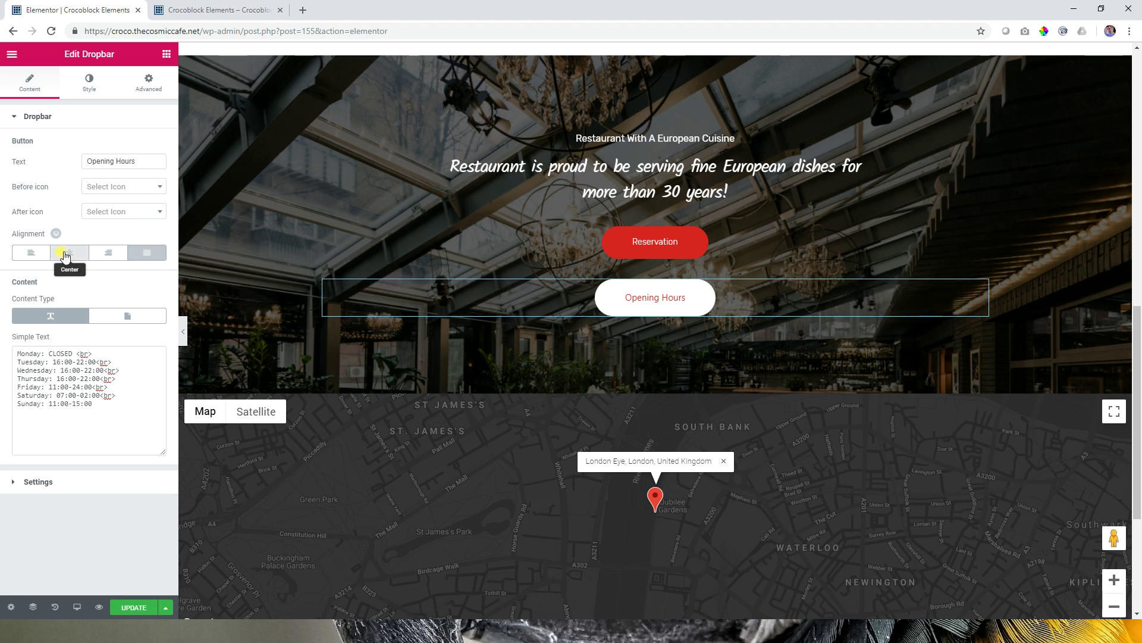
Open the Dropbar settings and try the Right Center and Top Center popup positions on the Opening Hours button.
{"action": "left_click", "coordinate": [38, 482]}
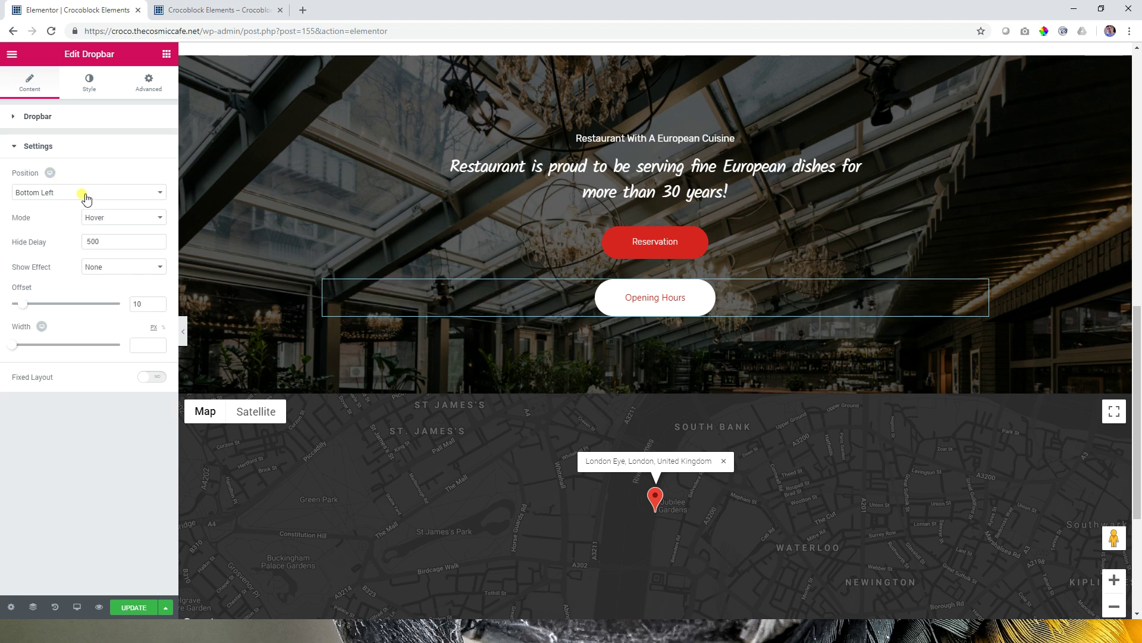
{"action": "mouse_move", "coordinate": [658, 296]}
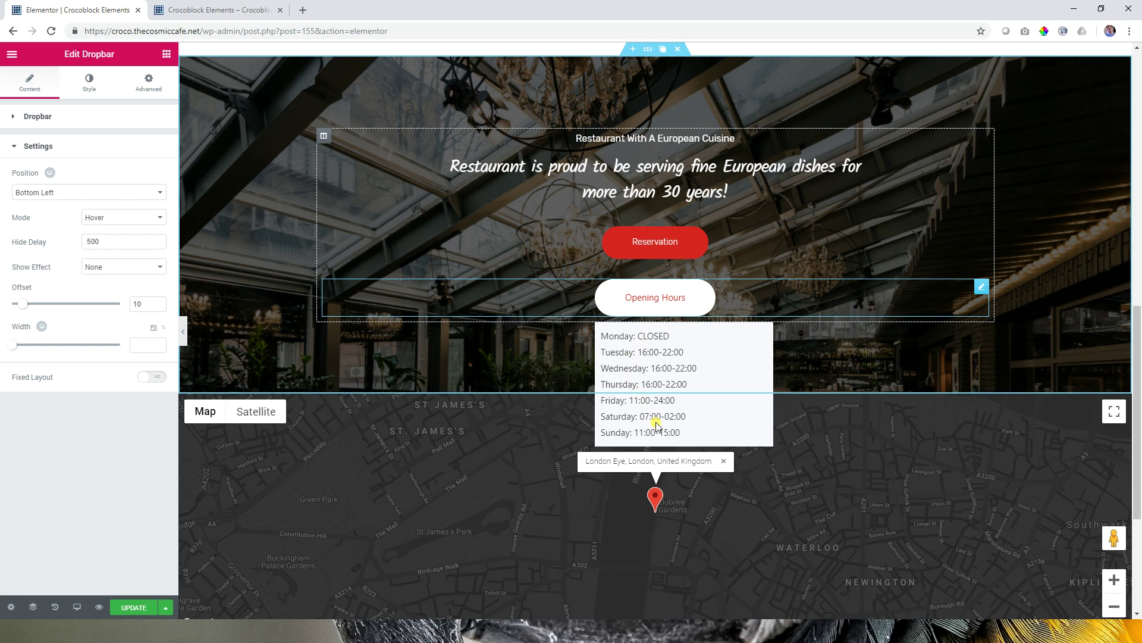
{"action": "left_click", "coordinate": [33, 194]}
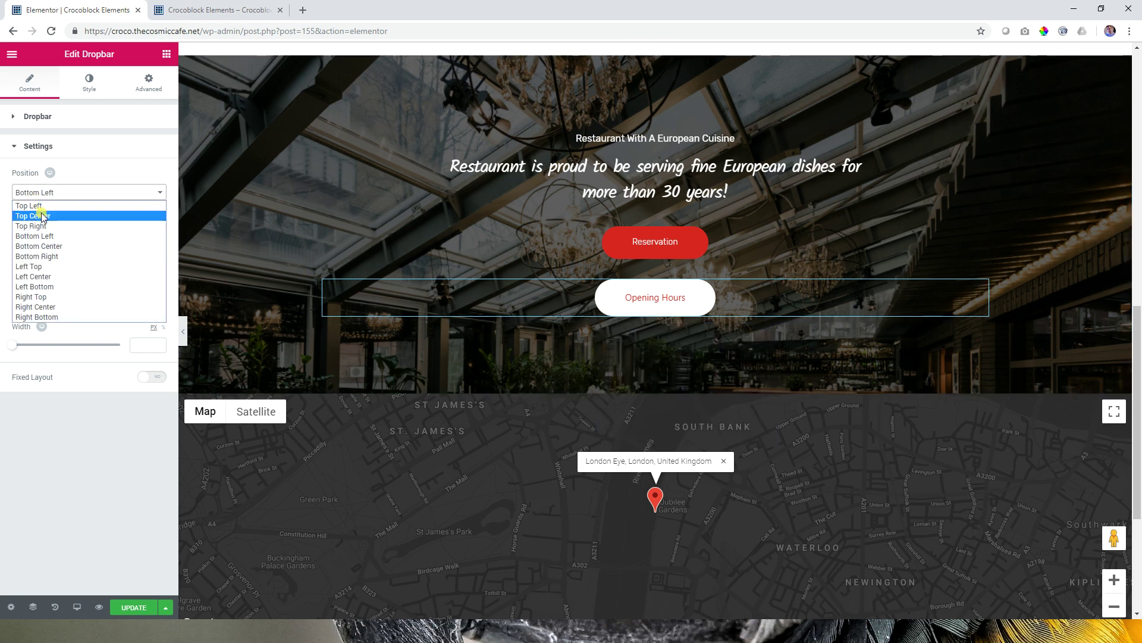
{"action": "left_click", "coordinate": [55, 303]}
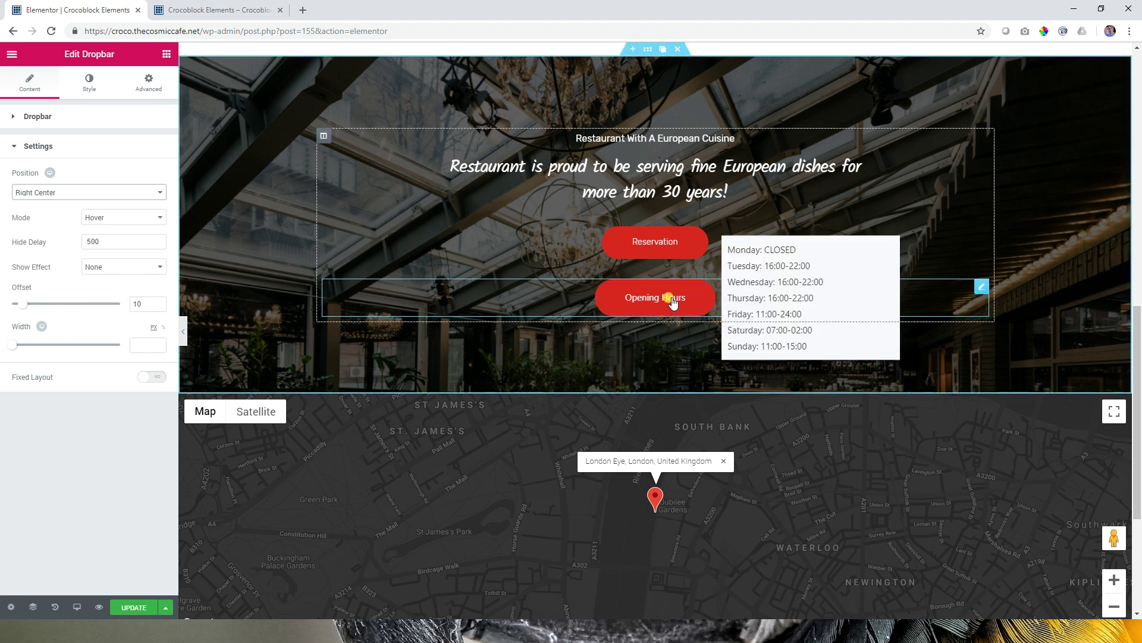
{"action": "left_click", "coordinate": [76, 198]}
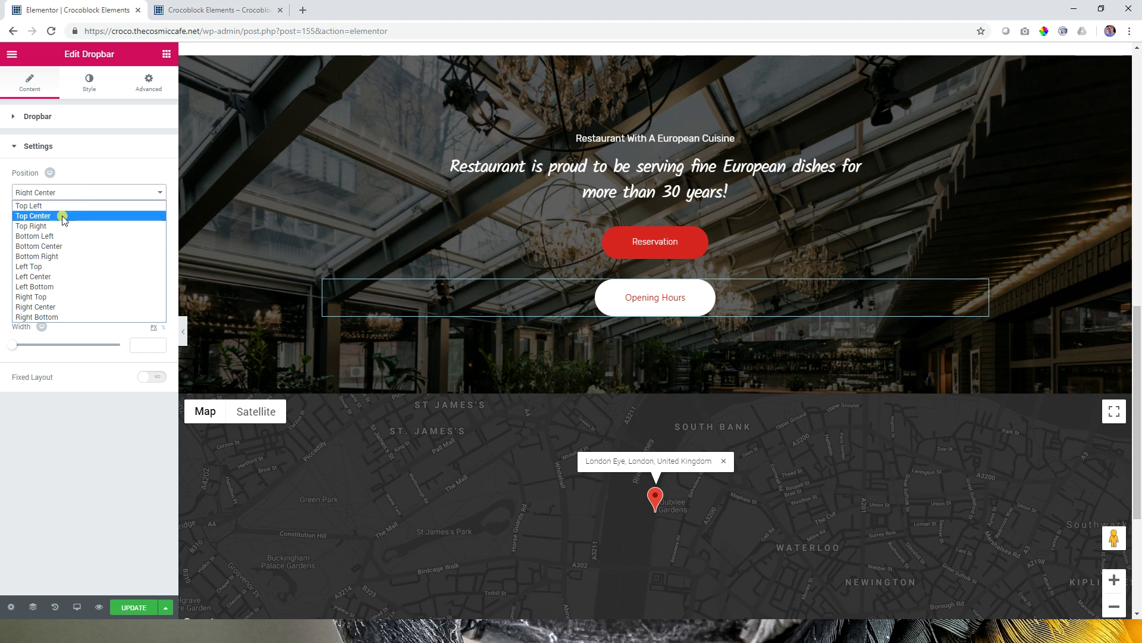
{"action": "left_click", "coordinate": [61, 215]}
{"action": "mouse_move", "coordinate": [655, 314]}
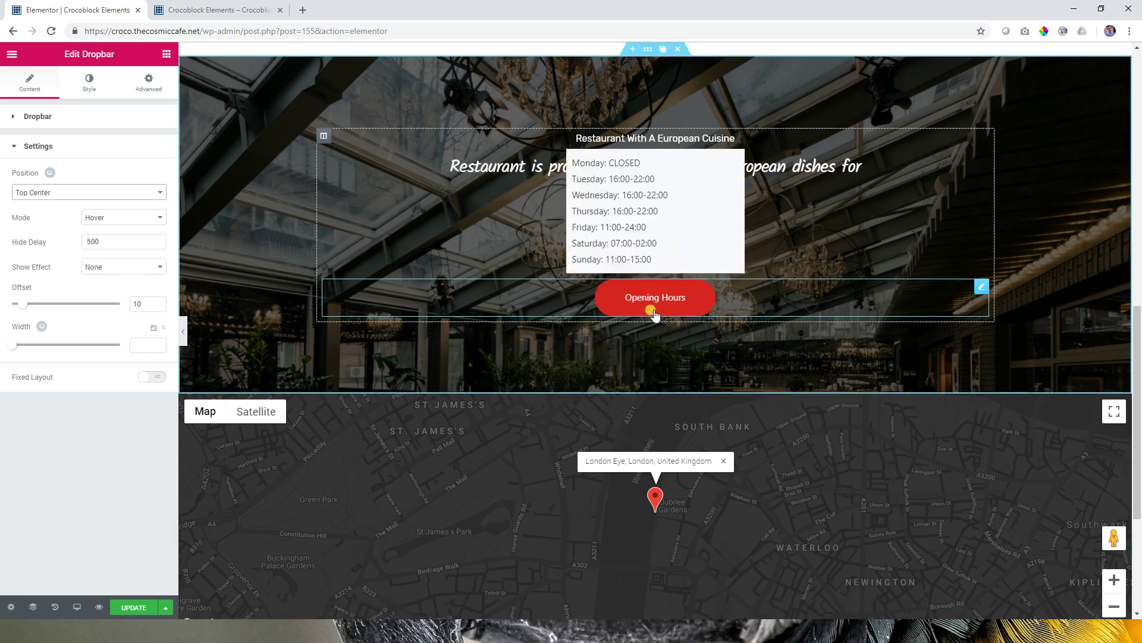
Set the opening-hours popup's desktop position to Bottom Center.
{"action": "left_click", "coordinate": [46, 194]}
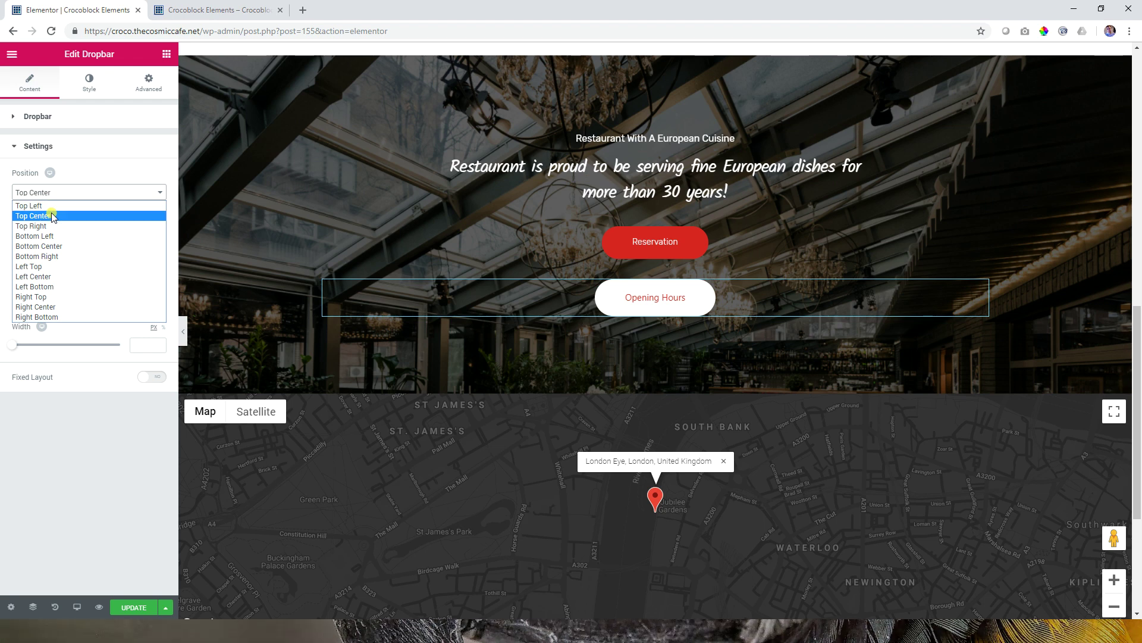
{"action": "left_click", "coordinate": [83, 246]}
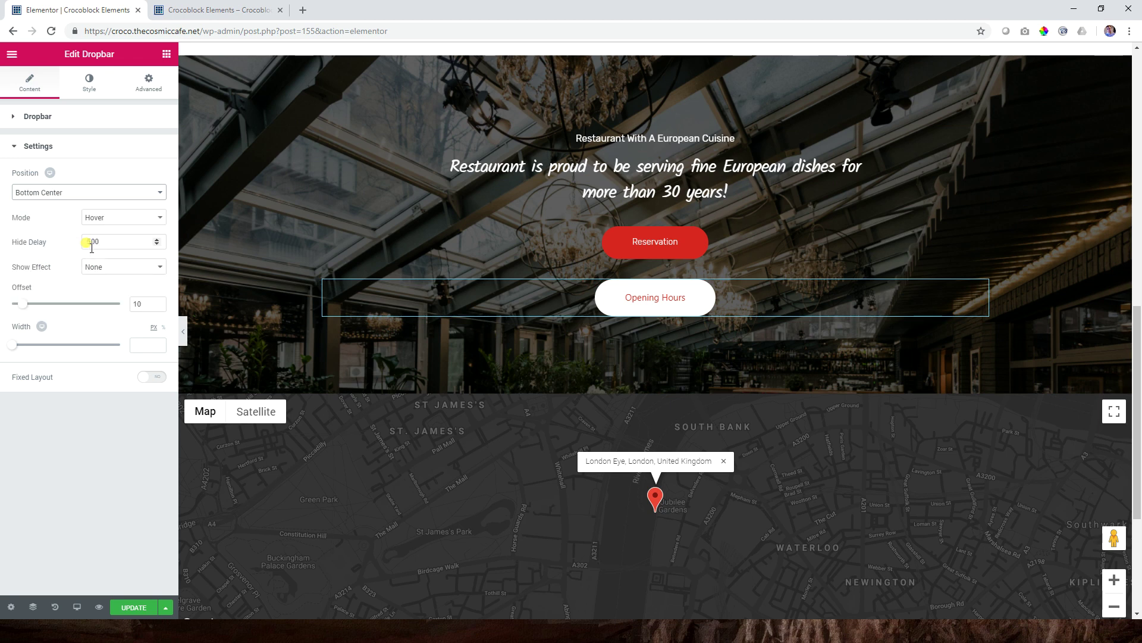
{"action": "mouse_move", "coordinate": [646, 307]}
Switch to the mobile preview and check how the popup appears under the Opening Hours button.
{"action": "left_click", "coordinate": [76, 608]}
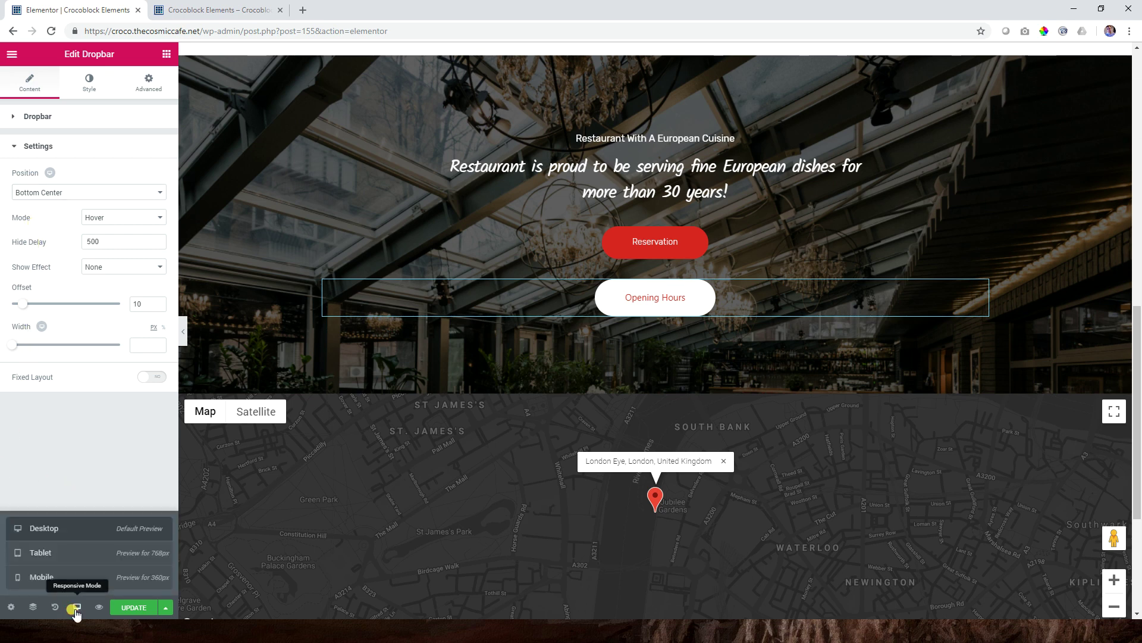
{"action": "left_click", "coordinate": [35, 576]}
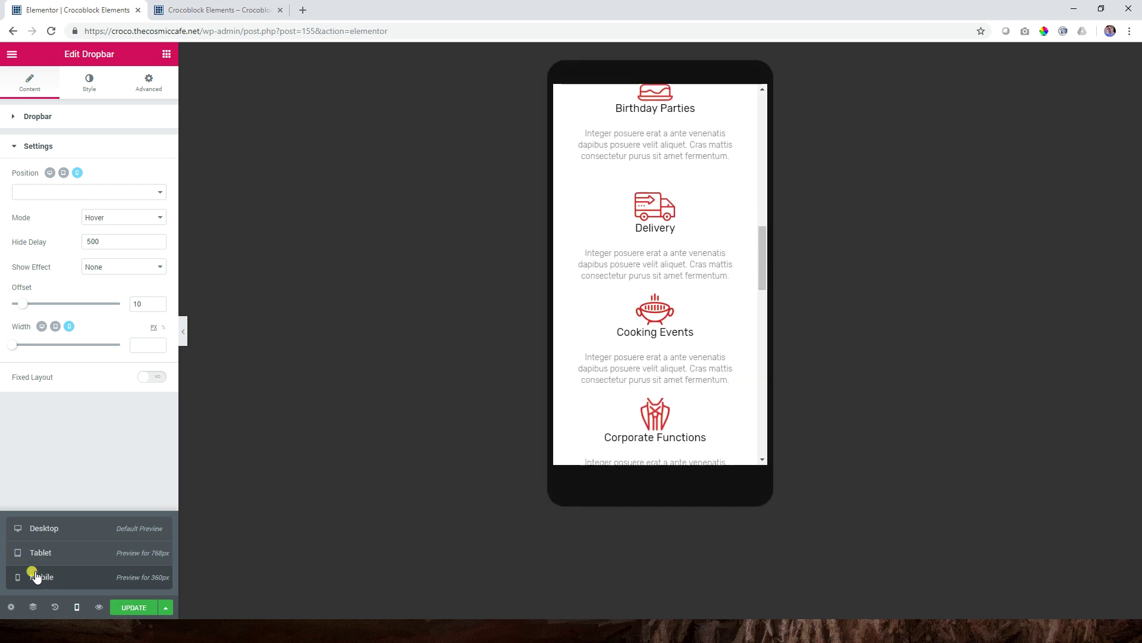
{"action": "scroll", "coordinate": [578, 395], "scroll_direction": "down", "scroll_amount": 2}
{"action": "mouse_move", "coordinate": [683, 294]}
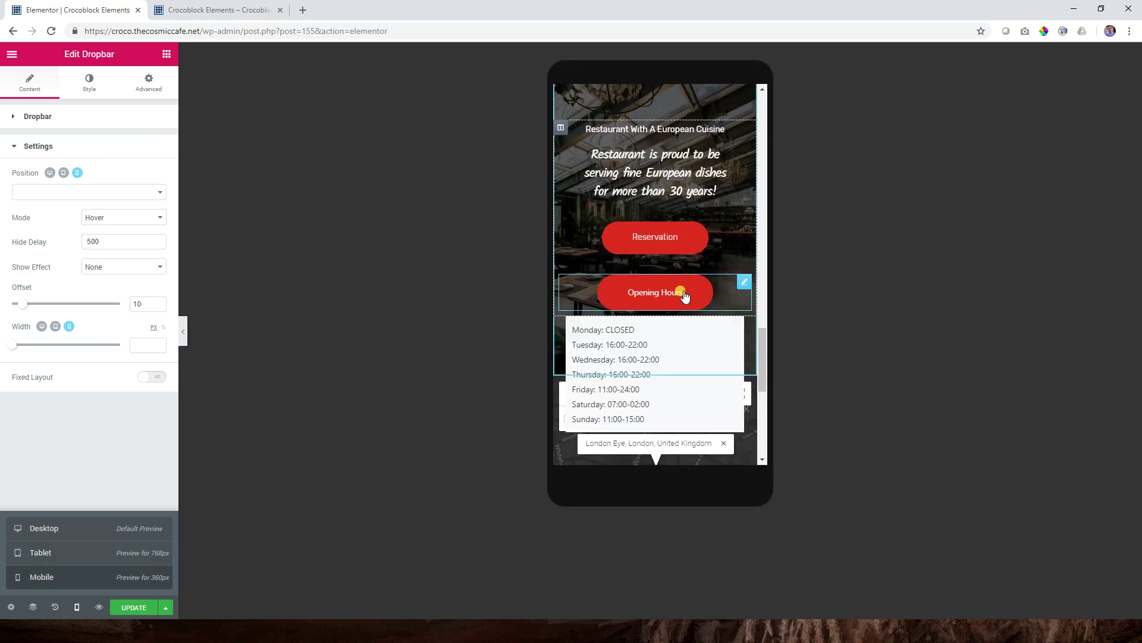
{"action": "scroll", "coordinate": [683, 295], "scroll_direction": "down", "scroll_amount": 2}
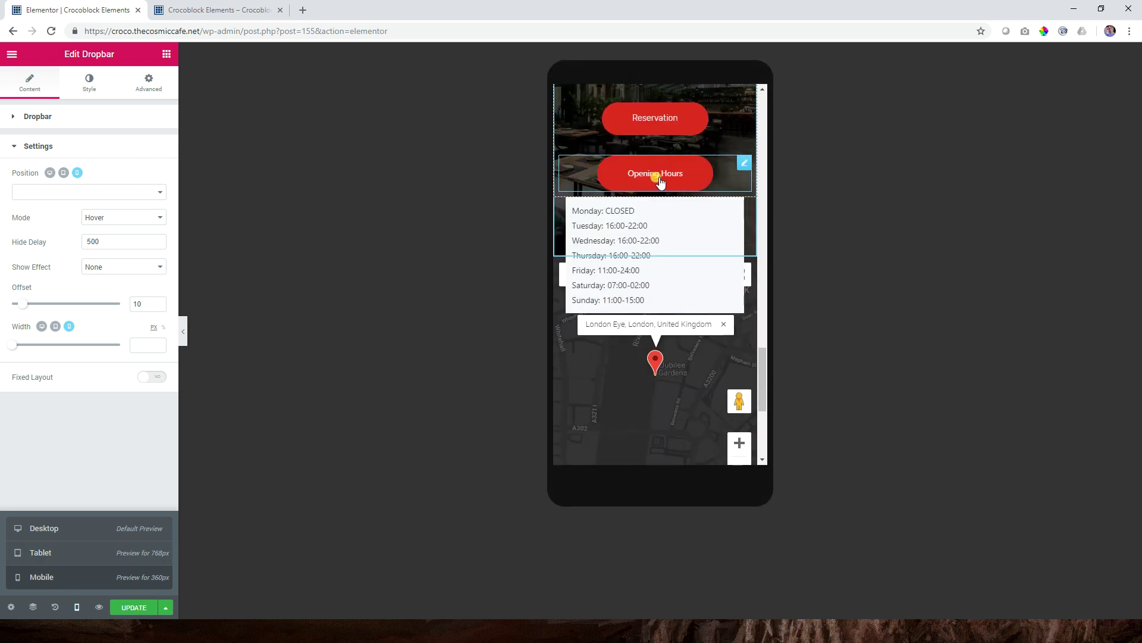
Try the Left Top popup position for mobile and check it on the Opening Hours button.
{"action": "left_click", "coordinate": [148, 192]}
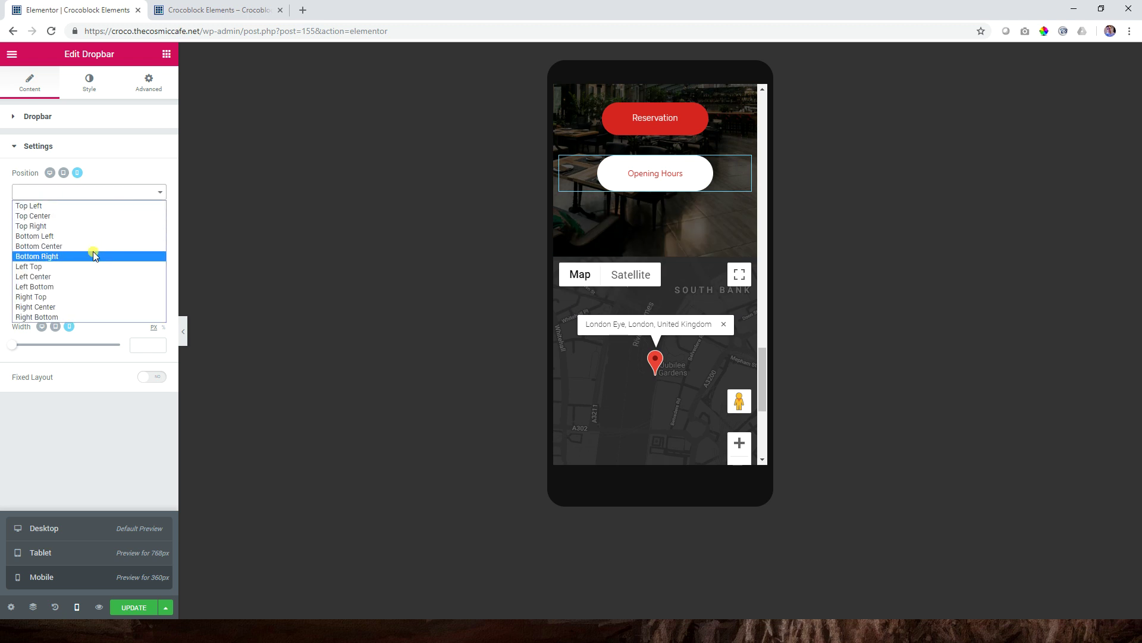
{"action": "left_click", "coordinate": [84, 266]}
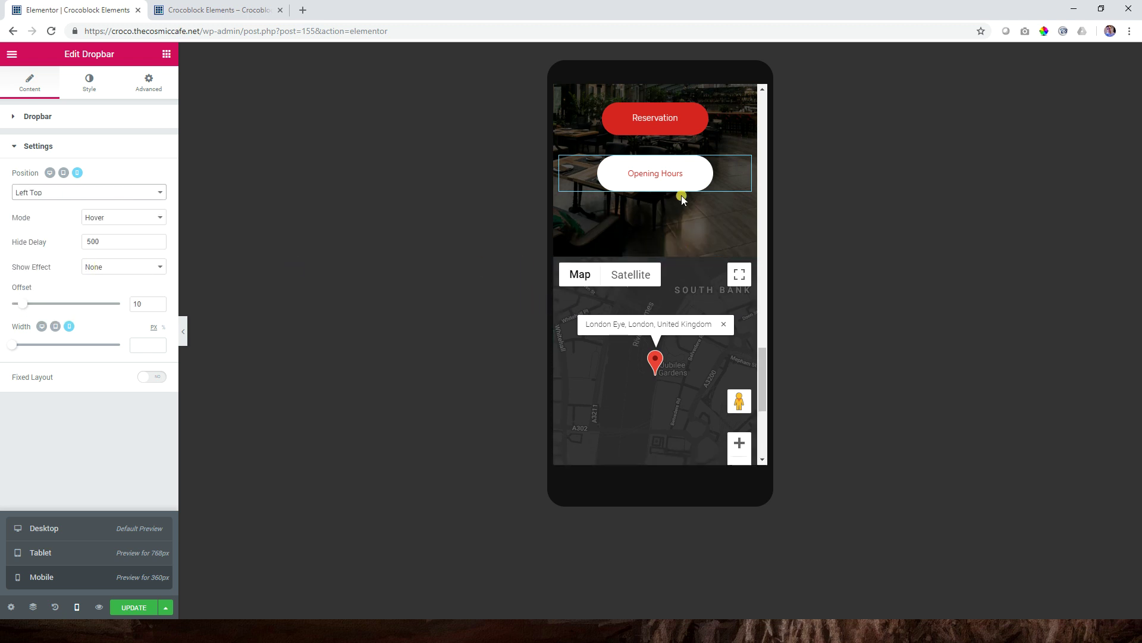
{"action": "mouse_move", "coordinate": [693, 174]}
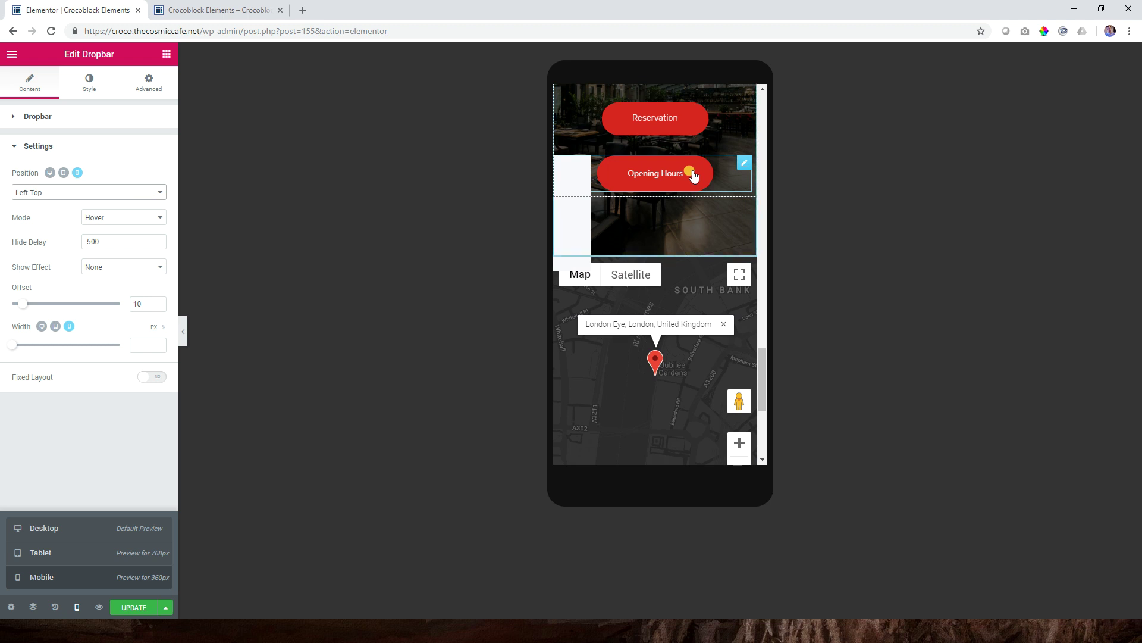
{"action": "scroll", "coordinate": [678, 208], "scroll_direction": "up", "scroll_amount": 2}
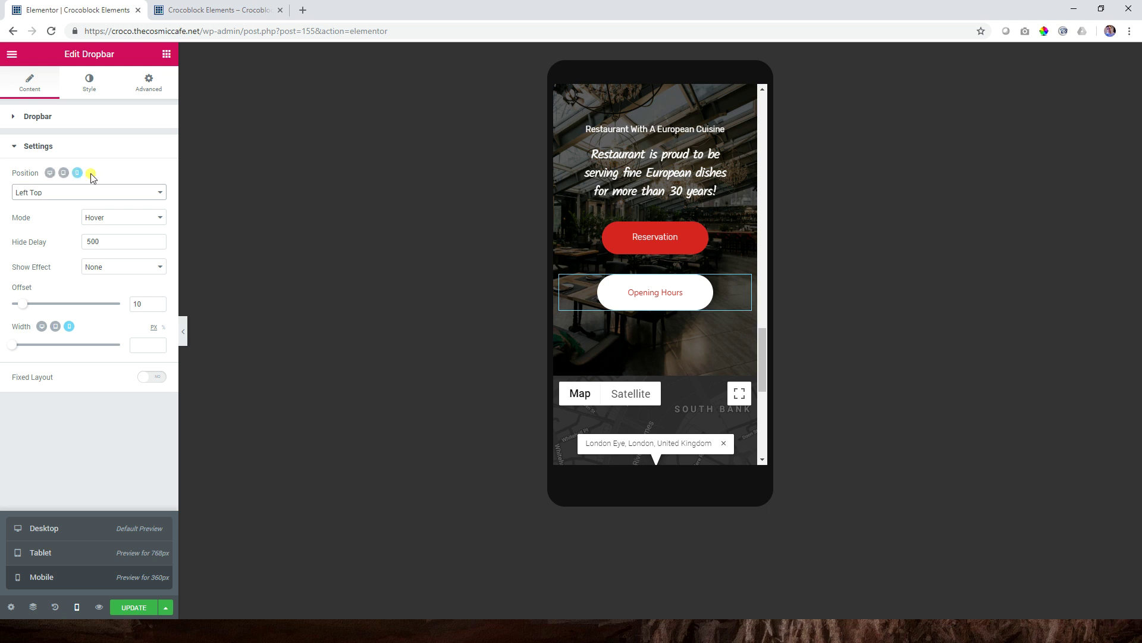
Set the popup's mobile position to Bottom Center and check it in the preview.
{"action": "left_click", "coordinate": [55, 192]}
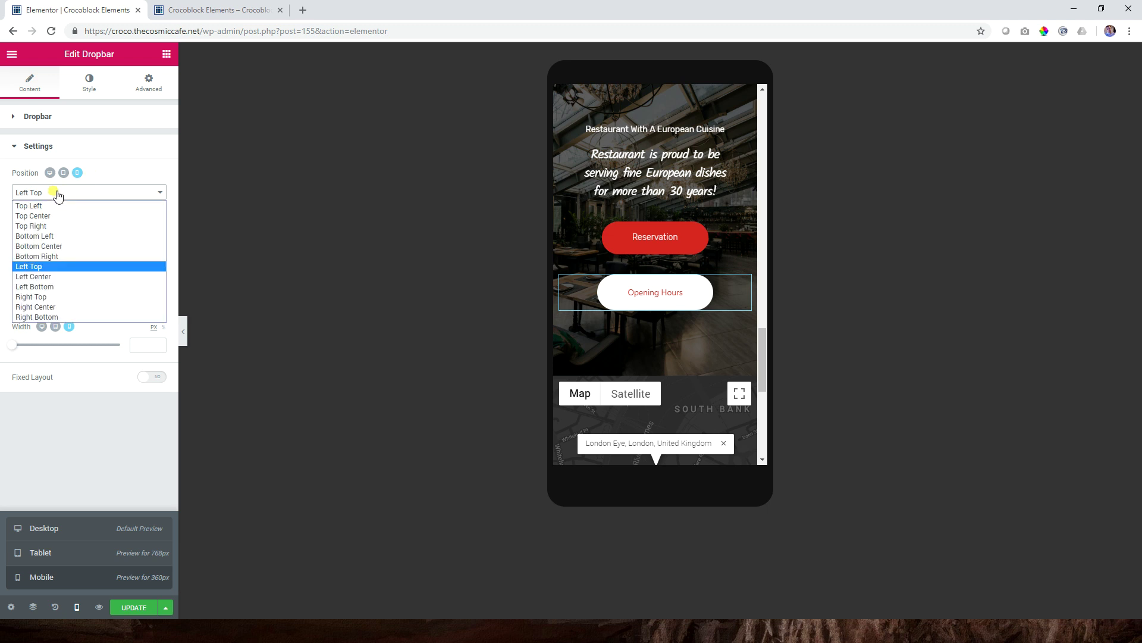
{"action": "left_click", "coordinate": [51, 246]}
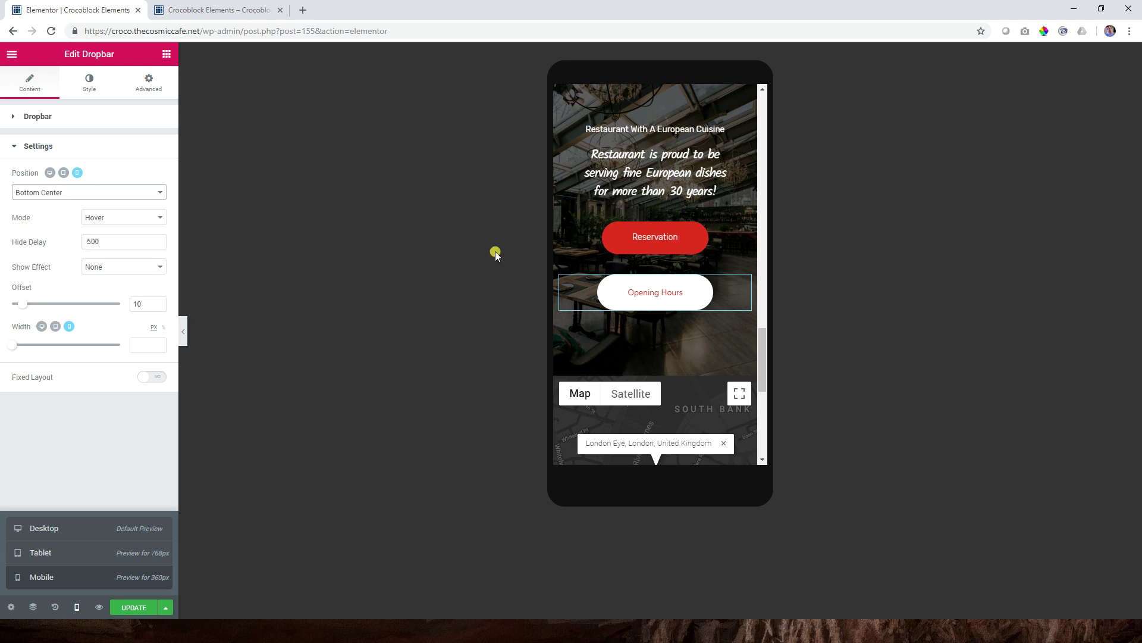
{"action": "mouse_move", "coordinate": [665, 294]}
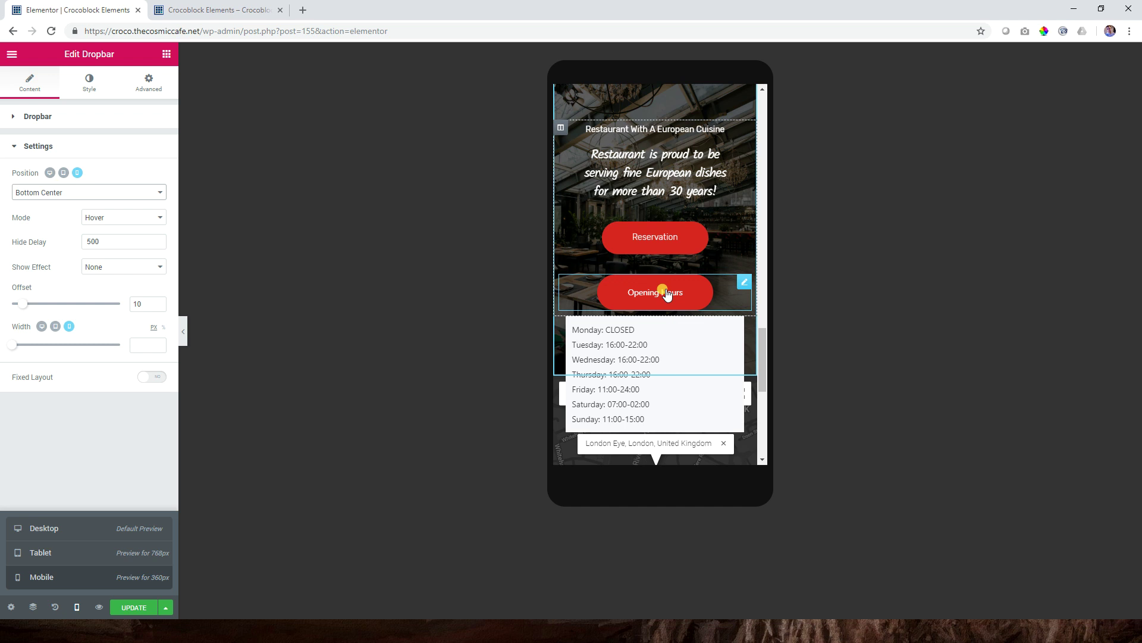
Return to the desktop preview and check the opening-hours popup on the page.
{"action": "left_click", "coordinate": [52, 533]}
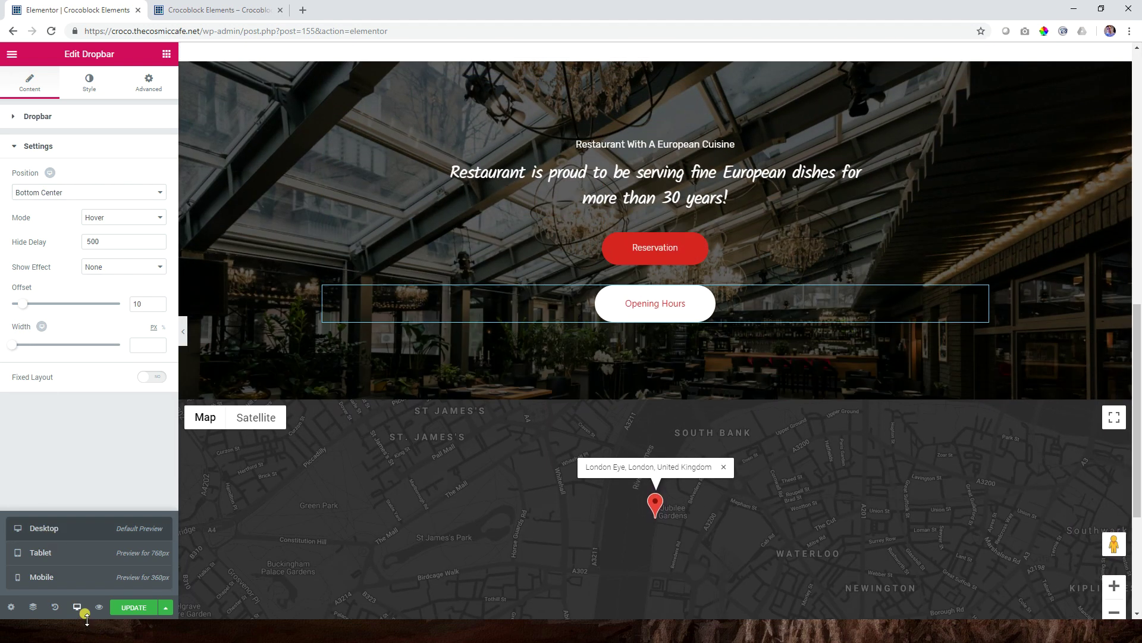
{"action": "left_click", "coordinate": [77, 607]}
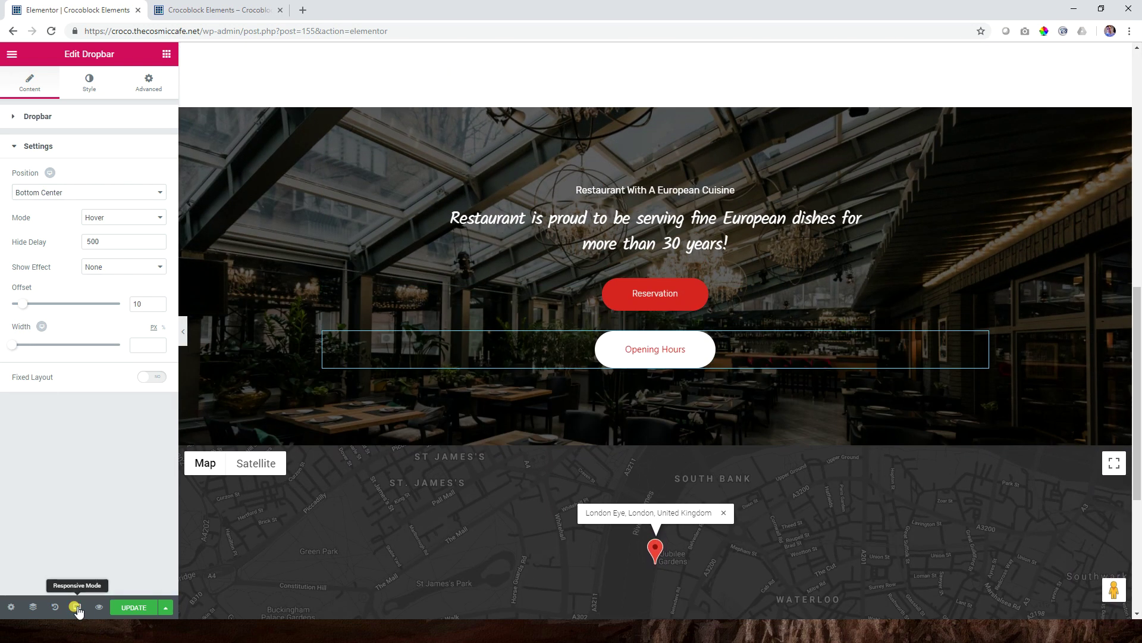
{"action": "scroll", "coordinate": [545, 390], "scroll_direction": "up", "scroll_amount": 4}
{"action": "scroll", "coordinate": [545, 390], "scroll_direction": "down", "scroll_amount": 4}
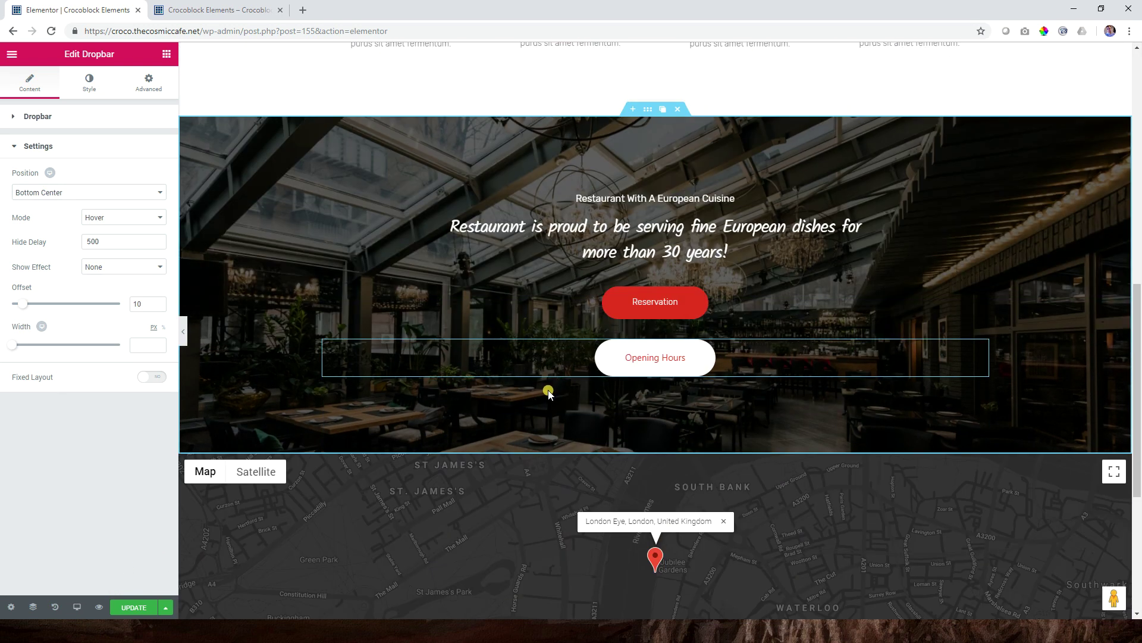
{"action": "scroll", "coordinate": [548, 393], "scroll_direction": "up", "scroll_amount": 7}
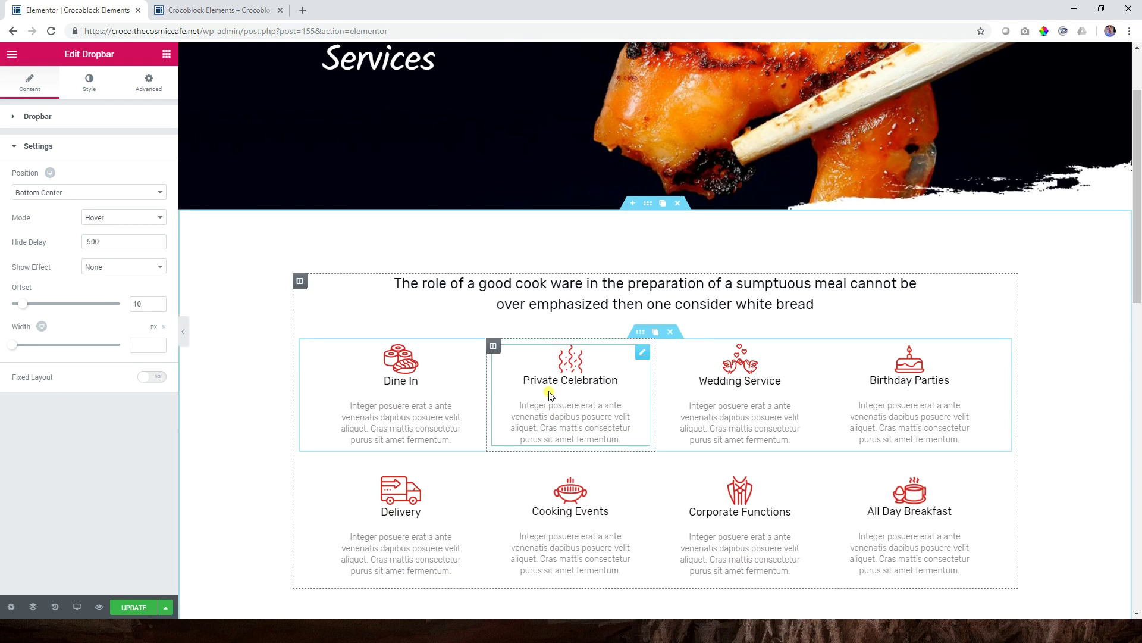
{"action": "scroll", "coordinate": [549, 394], "scroll_direction": "down", "scroll_amount": 9}
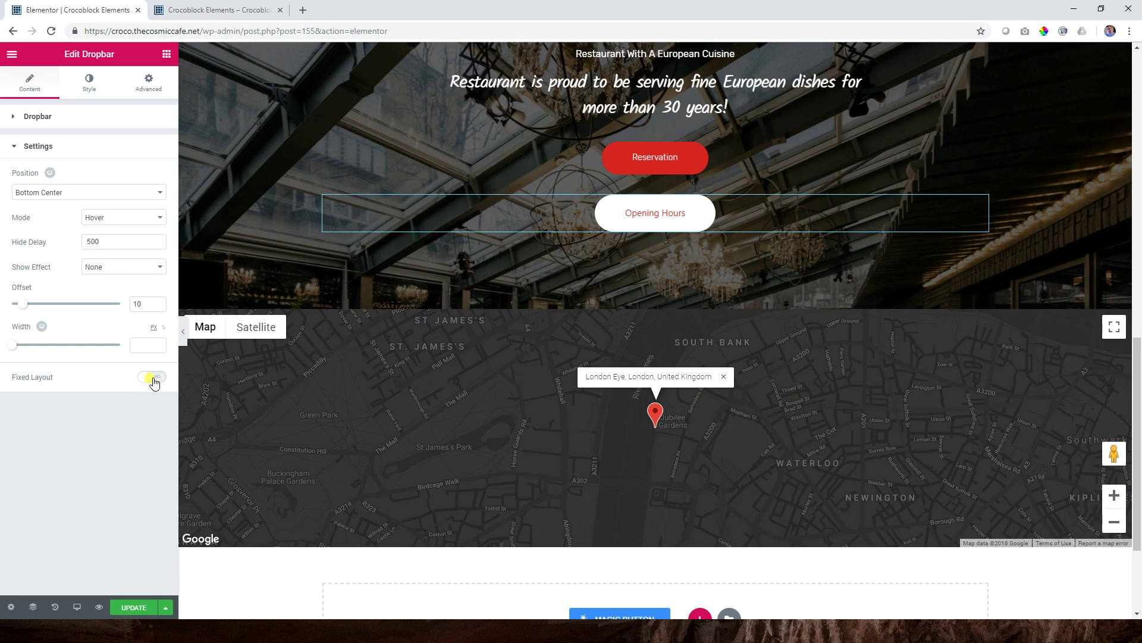
{"action": "mouse_move", "coordinate": [625, 212]}
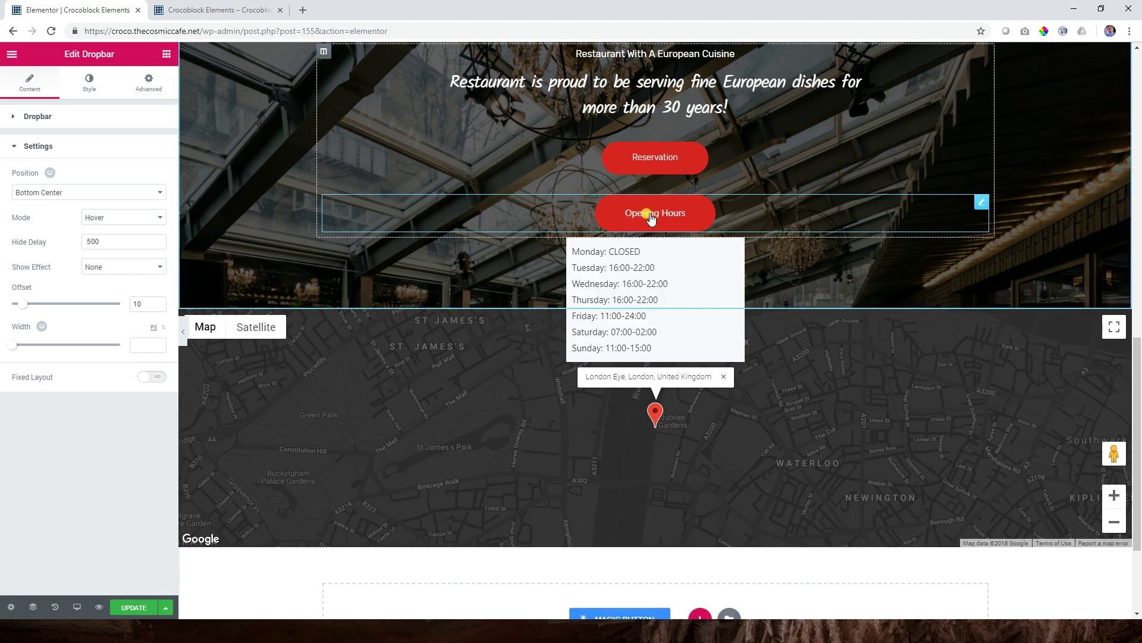
Turn on Fixed Layout for the Dropbar and set its popup position to Bottom Left after trying Bottom Right.
{"action": "left_click", "coordinate": [153, 377]}
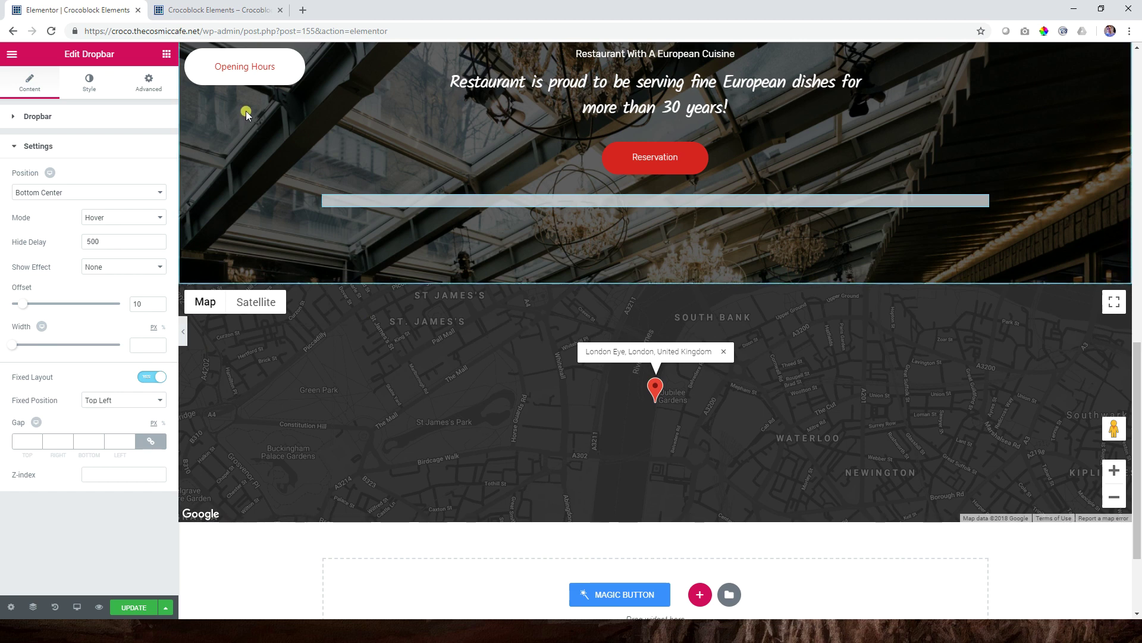
{"action": "mouse_move", "coordinate": [246, 79]}
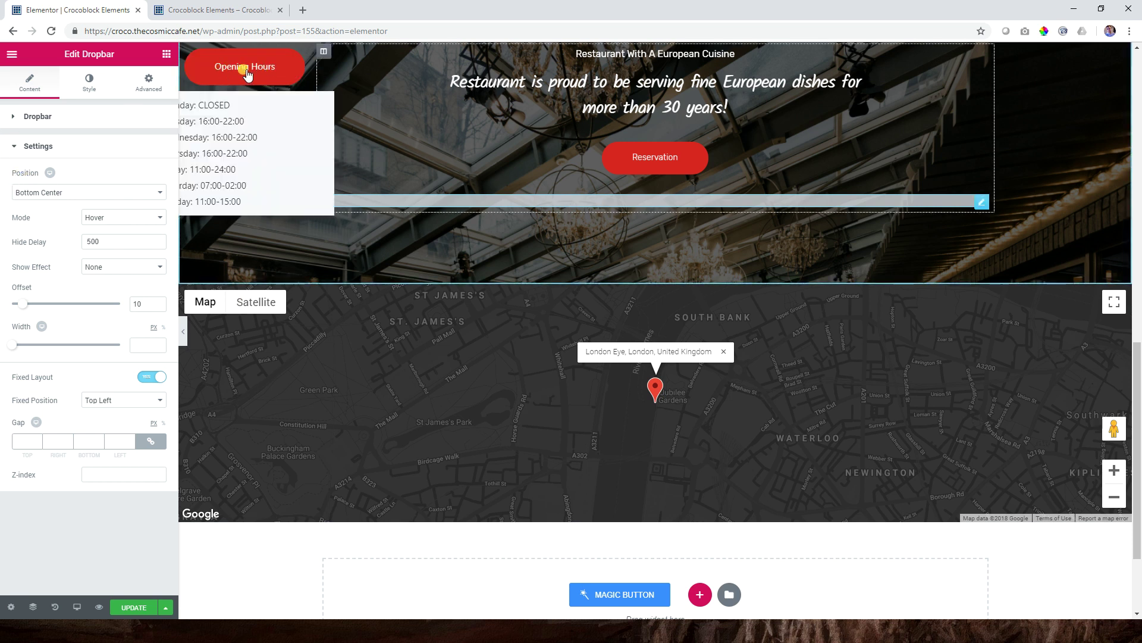
{"action": "left_click", "coordinate": [149, 193]}
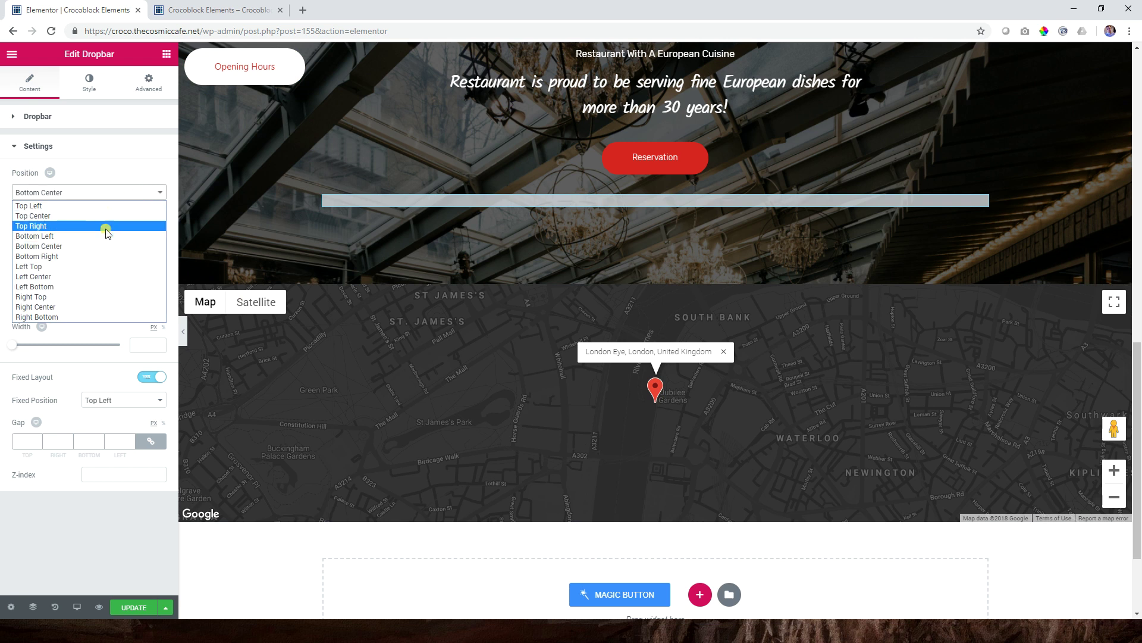
{"action": "left_click", "coordinate": [98, 256]}
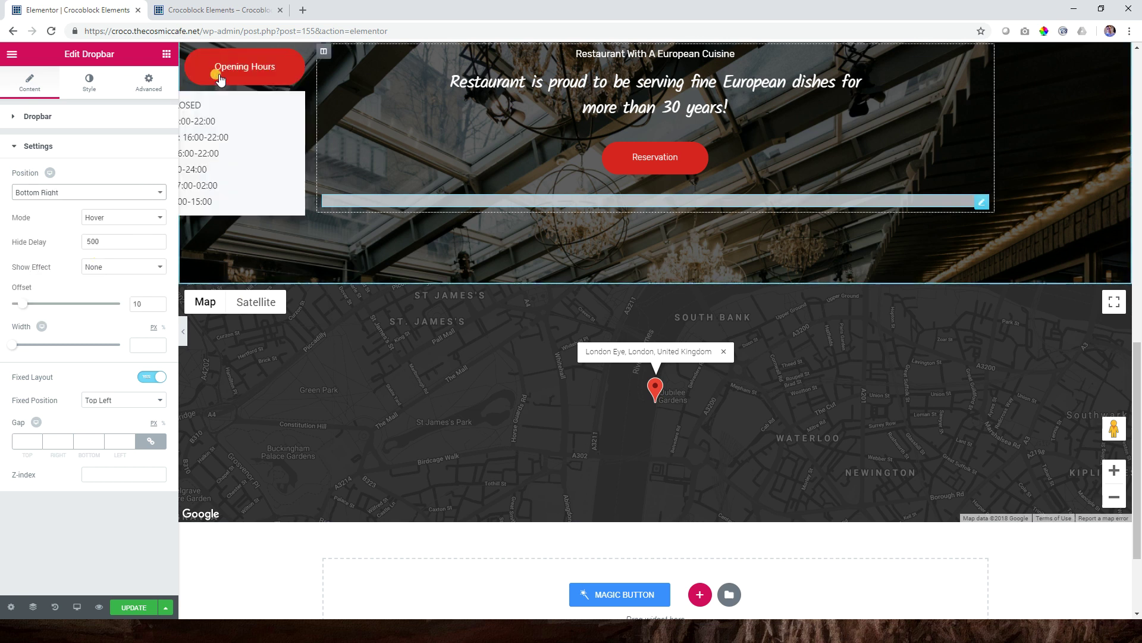
{"action": "left_click", "coordinate": [113, 192]}
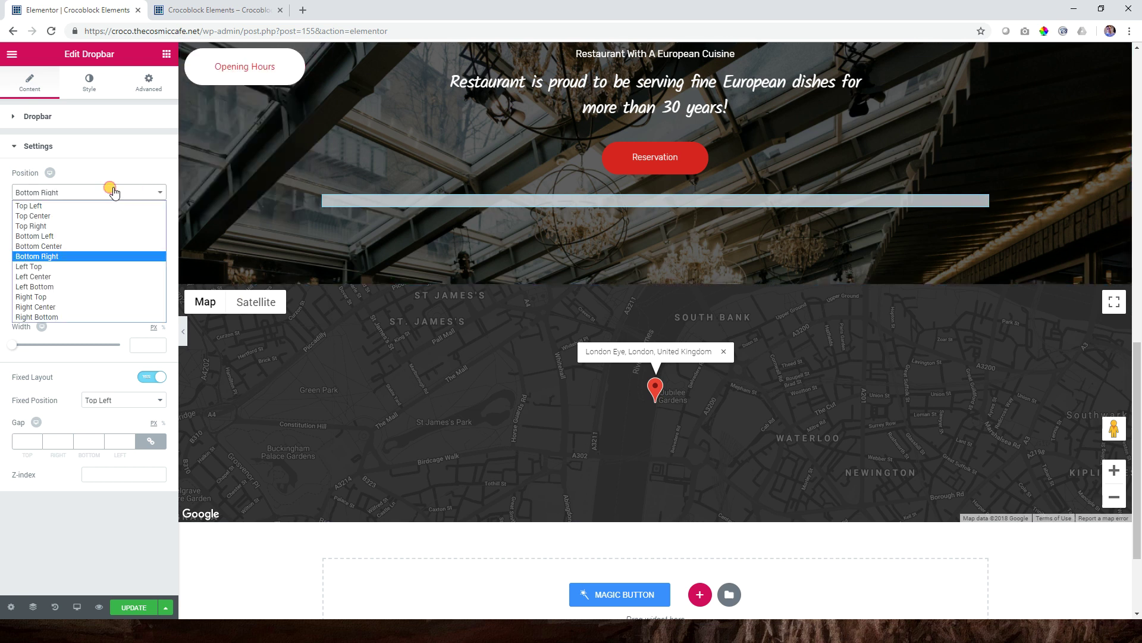
{"action": "left_click", "coordinate": [90, 235]}
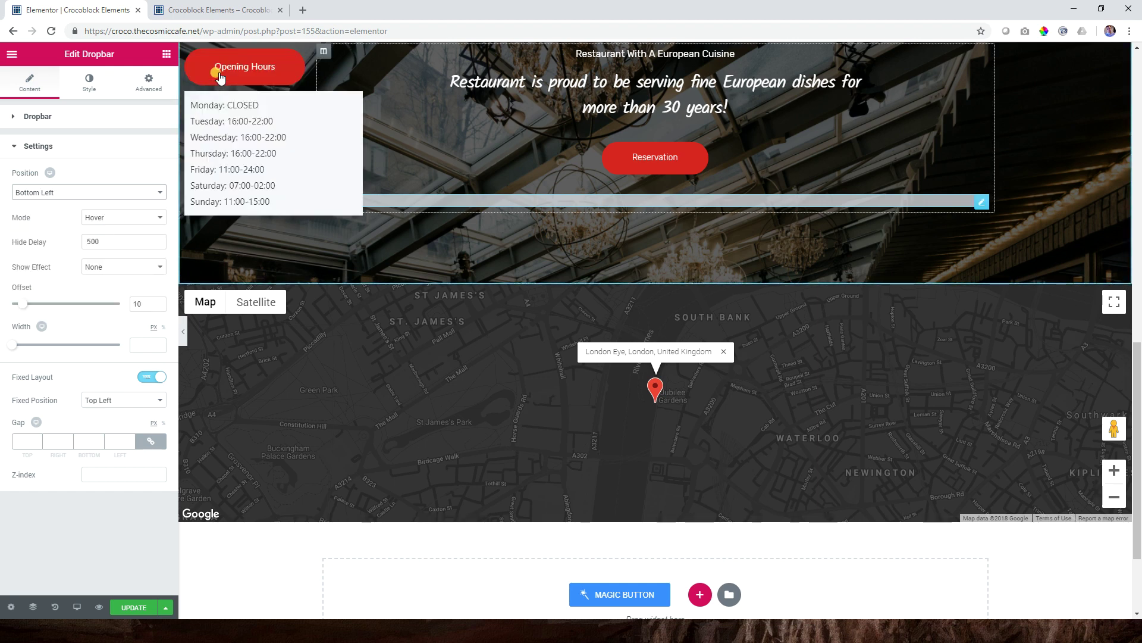
Set the Dropbar's fixed position to Bottom Center and check how the button behaves while the page scrolls.
{"action": "left_click", "coordinate": [94, 402]}
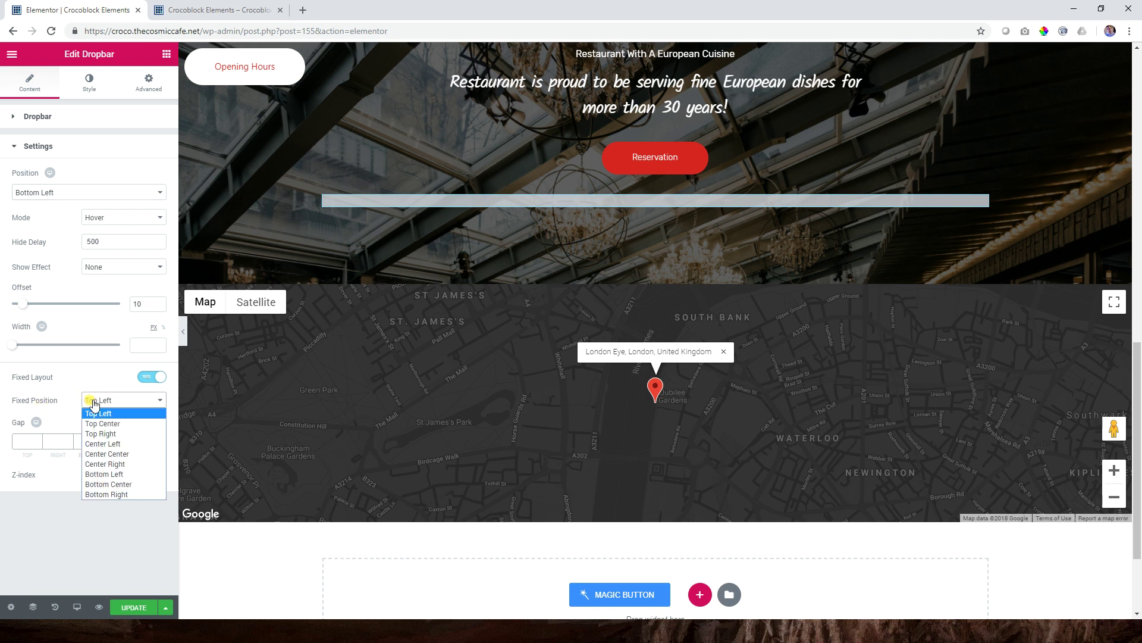
{"action": "left_click", "coordinate": [92, 484]}
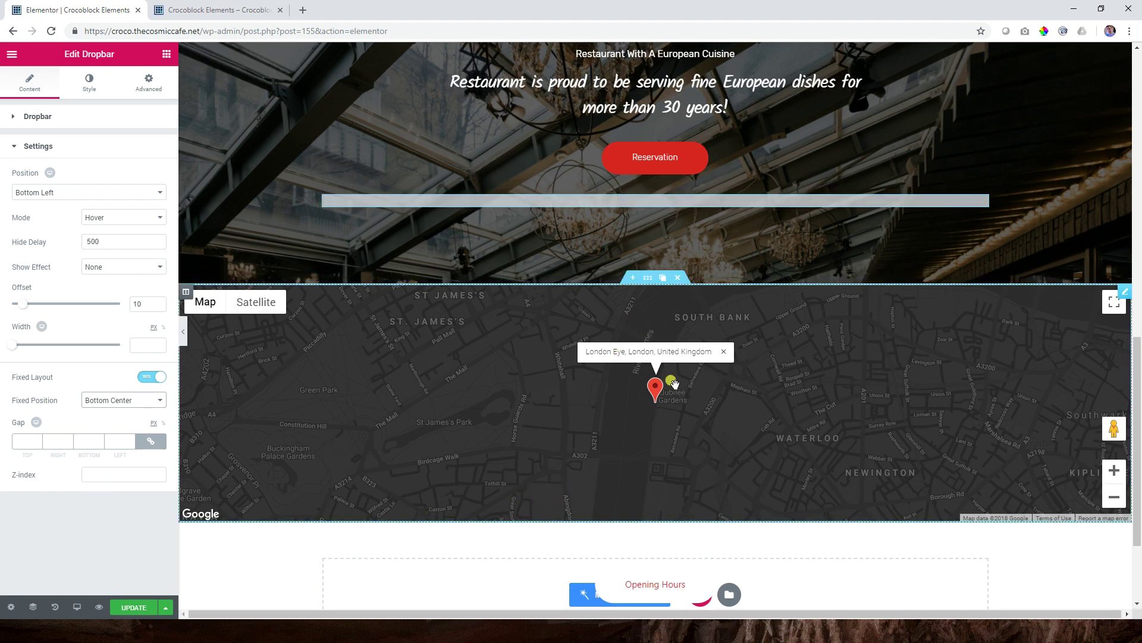
{"action": "scroll", "coordinate": [672, 380], "scroll_direction": "down", "scroll_amount": 1}
{"action": "scroll", "coordinate": [650, 600], "scroll_direction": "up", "scroll_amount": 4}
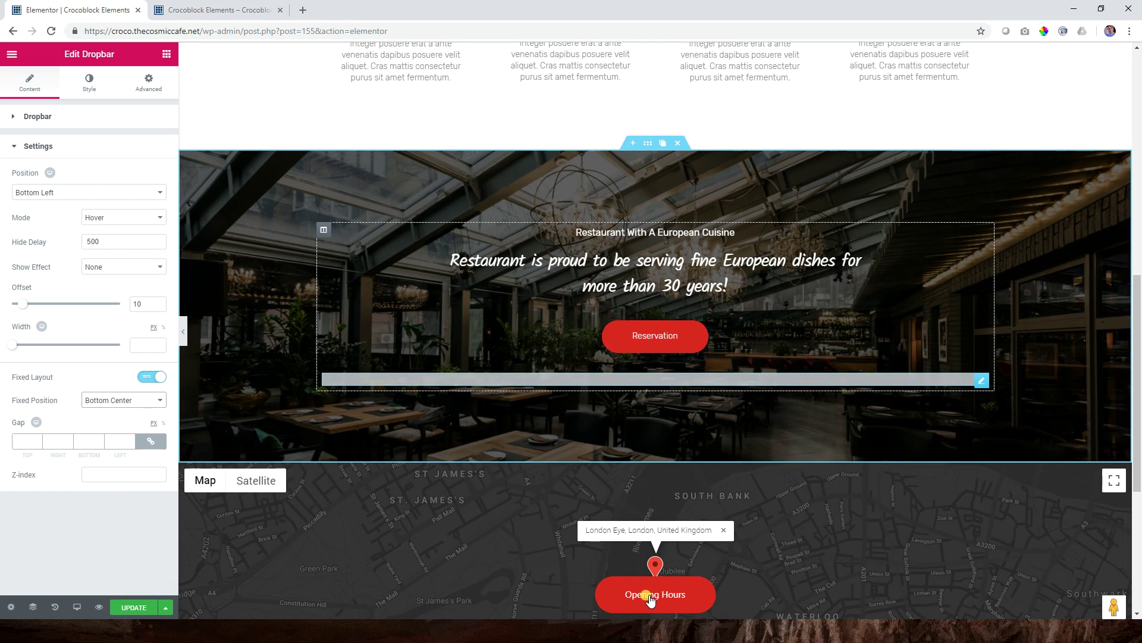
Set the Dropbar's popup position to Top Center and check how it opens above the fixed button.
{"action": "left_click", "coordinate": [109, 193]}
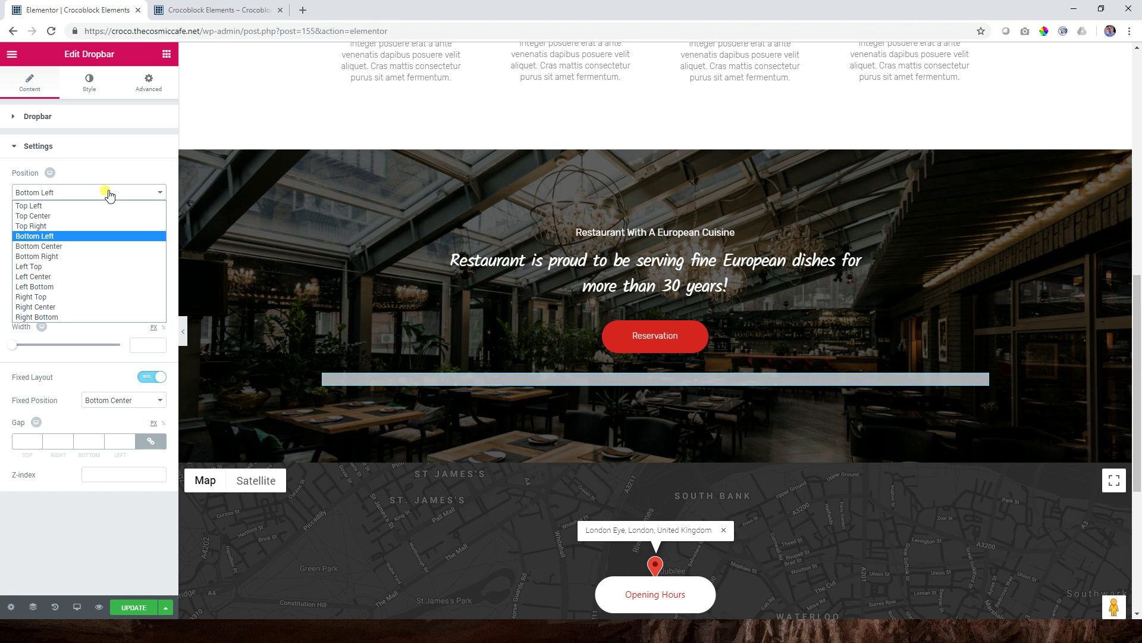
{"action": "left_click", "coordinate": [67, 216]}
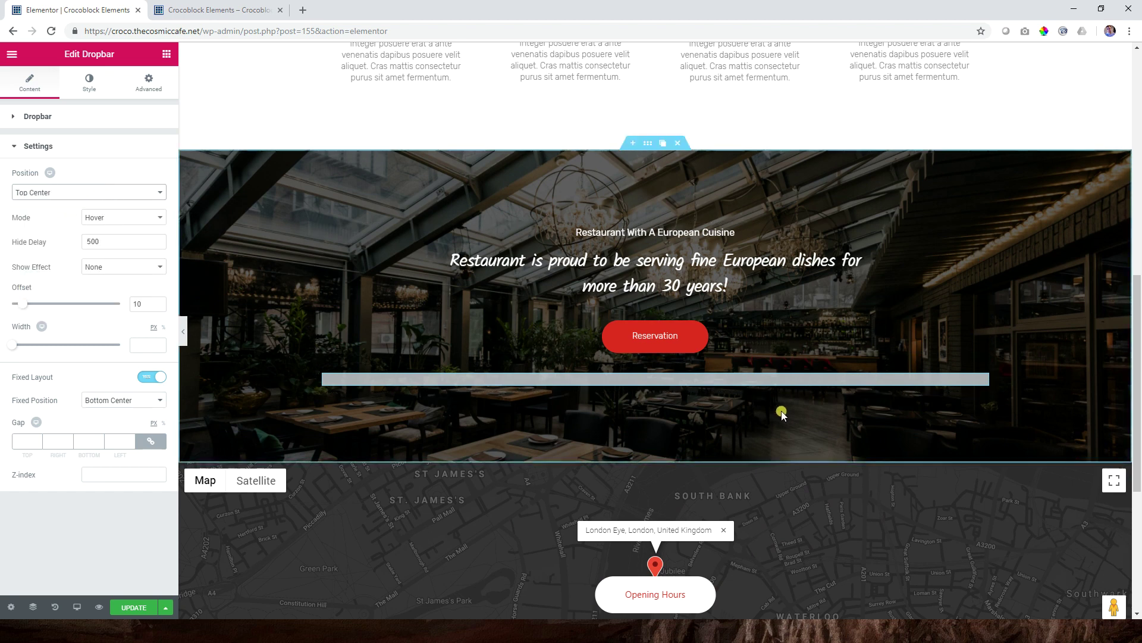
{"action": "mouse_move", "coordinate": [647, 589]}
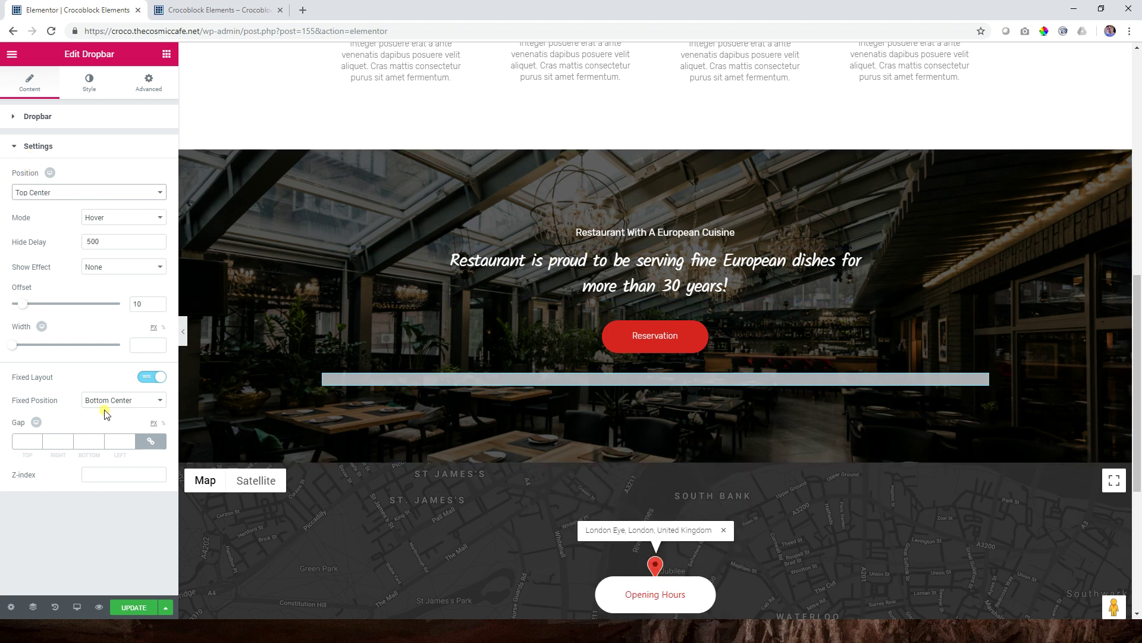
Turn off Fixed Layout for the Dropbar and check its button and popup in the page.
{"action": "left_click", "coordinate": [153, 378]}
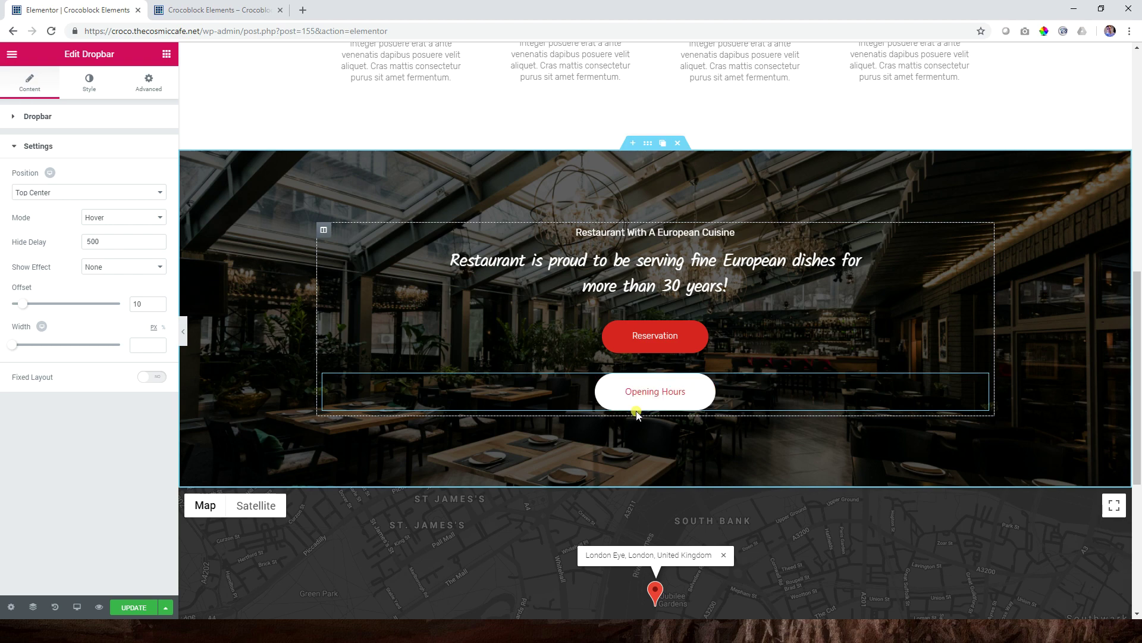
{"action": "scroll", "coordinate": [639, 419], "scroll_direction": "down", "scroll_amount": 5}
{"action": "scroll", "coordinate": [639, 419], "scroll_direction": "up", "scroll_amount": 14}
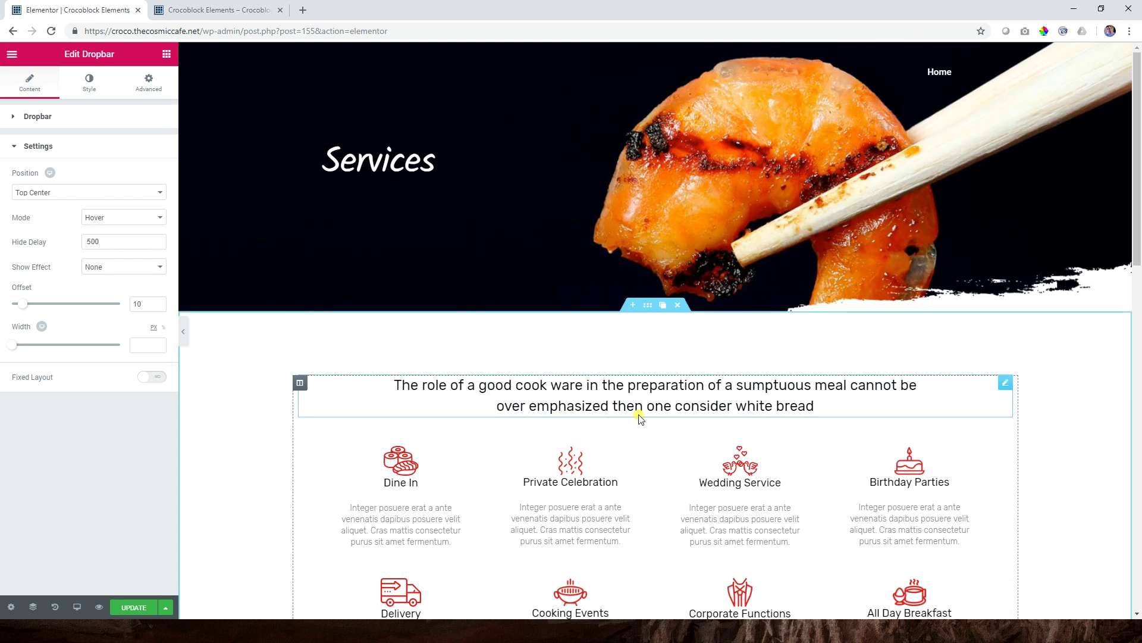
{"action": "scroll", "coordinate": [640, 418], "scroll_direction": "down", "scroll_amount": 11}
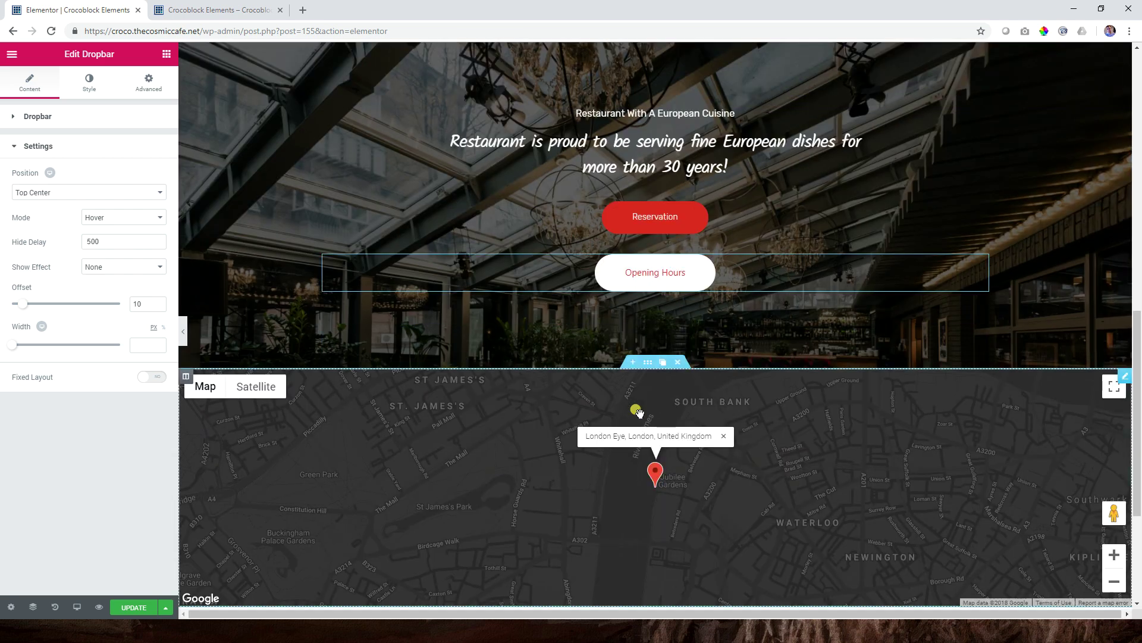
{"action": "mouse_move", "coordinate": [698, 290]}
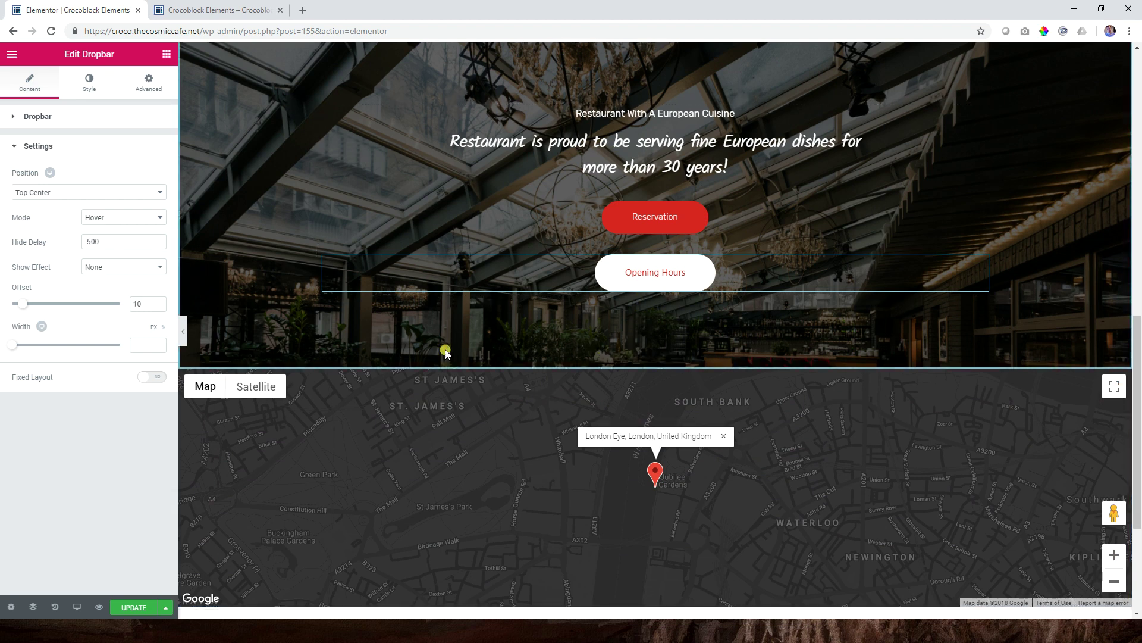
Add a two-column inner section between the Reservation and Opening Hours buttons.
{"action": "left_click", "coordinate": [19, 117]}
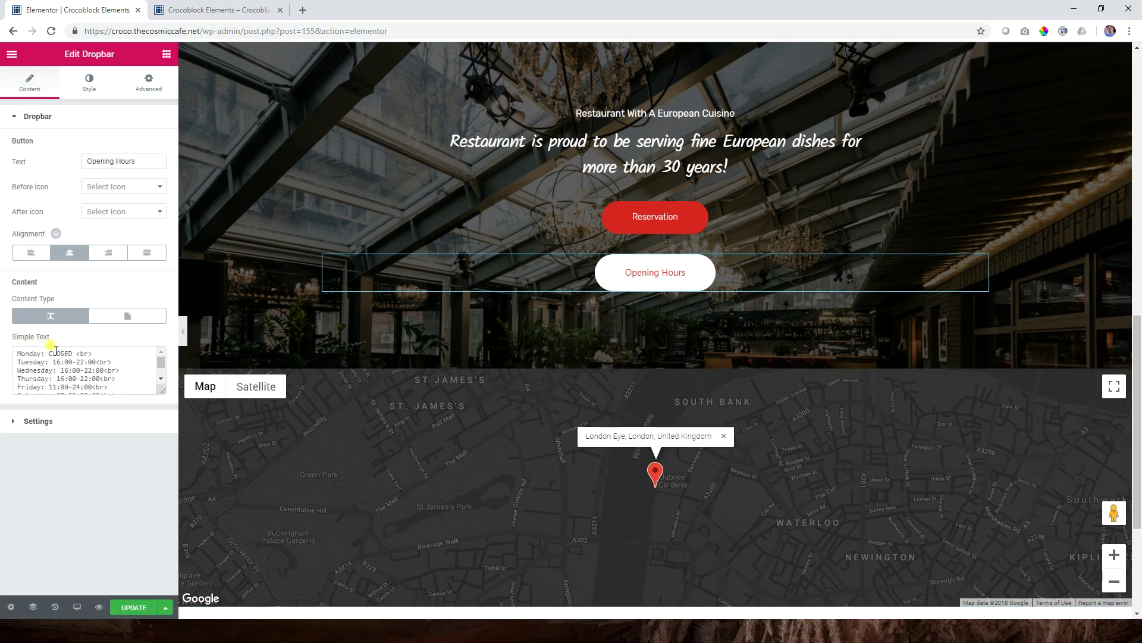
{"action": "left_click", "coordinate": [166, 55]}
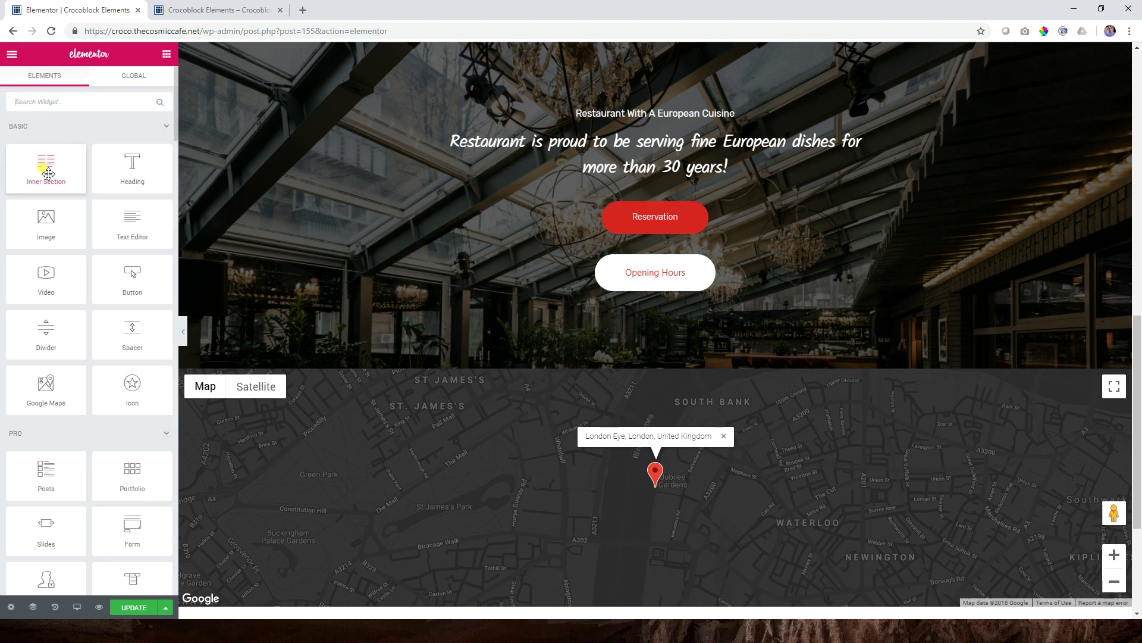
{"action": "left_click_drag", "start_coordinate": [48, 173], "coordinate": [689, 256]}
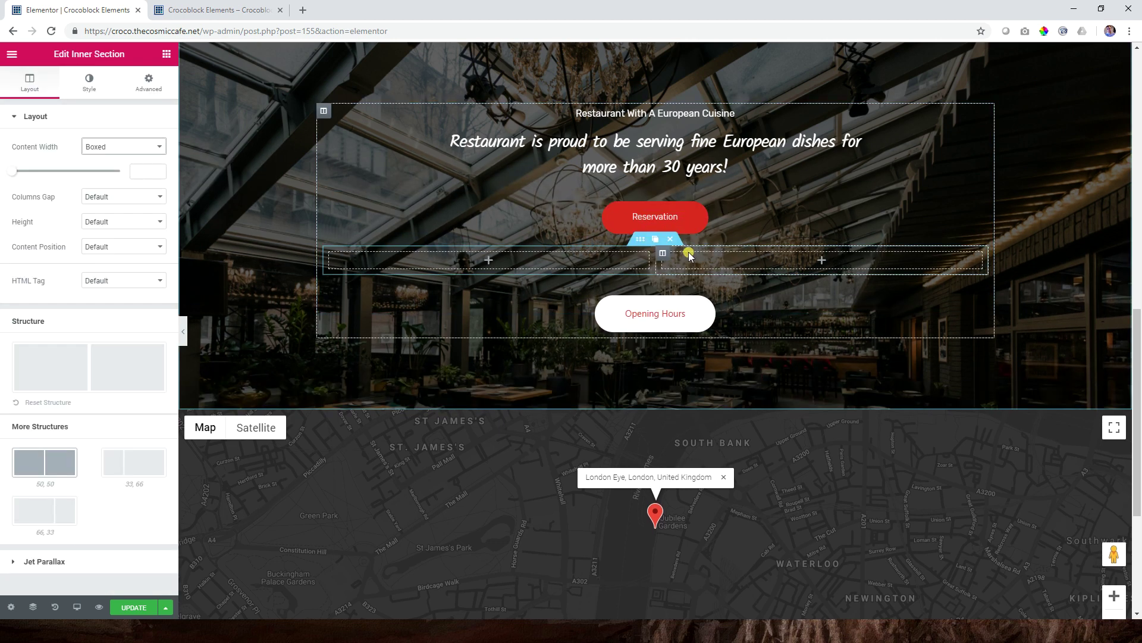
Move the Opening Hours Dropbar into the inner section's first column and align its button right.
{"action": "left_click", "coordinate": [551, 324]}
{"action": "left_click_drag", "start_coordinate": [551, 325], "coordinate": [508, 258]}
{"action": "mouse_move", "coordinate": [504, 302]}
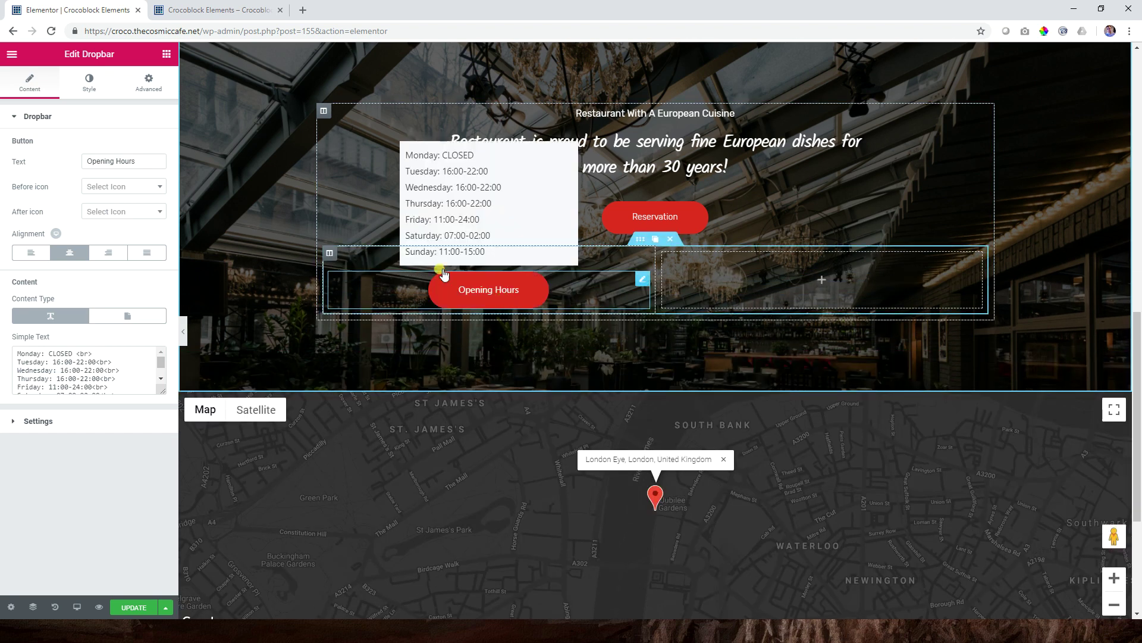
{"action": "left_click", "coordinate": [116, 257]}
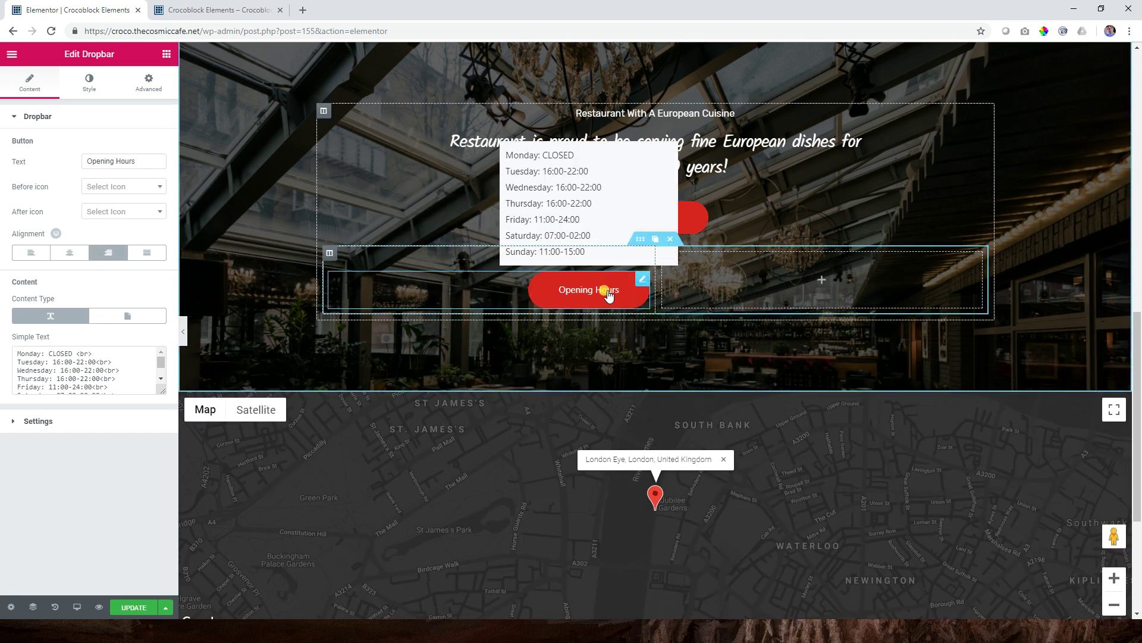
Duplicate the Opening Hours Dropbar into the inner section's second column and align the copy's button left.
{"action": "right_click", "coordinate": [609, 293]}
{"action": "left_click", "coordinate": [623, 326]}
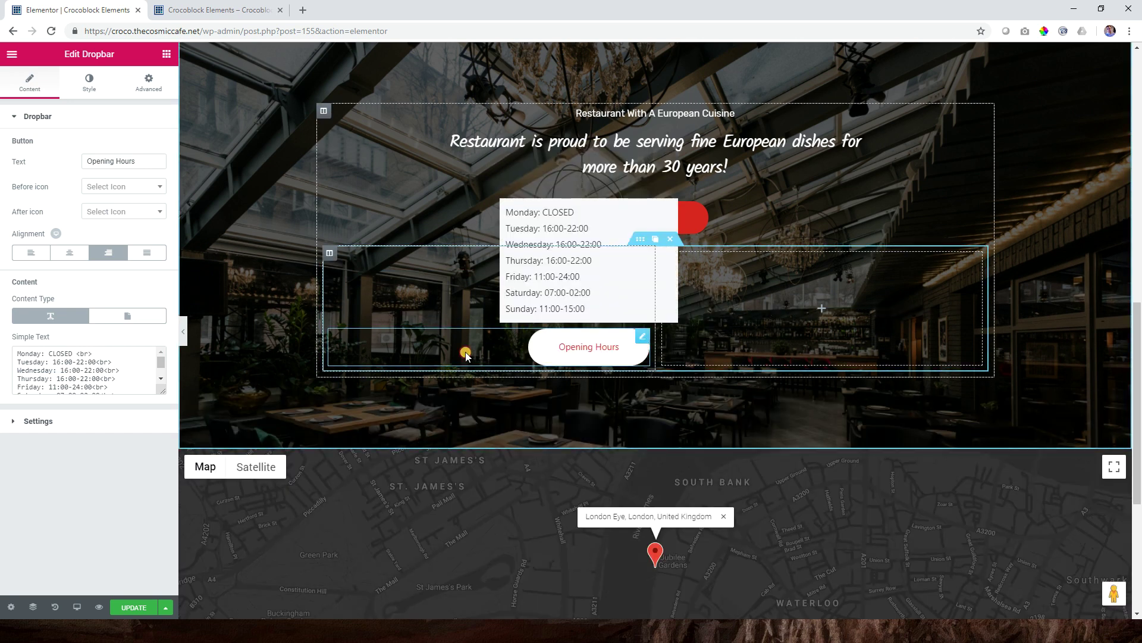
{"action": "left_click_drag", "start_coordinate": [467, 351], "coordinate": [756, 288]}
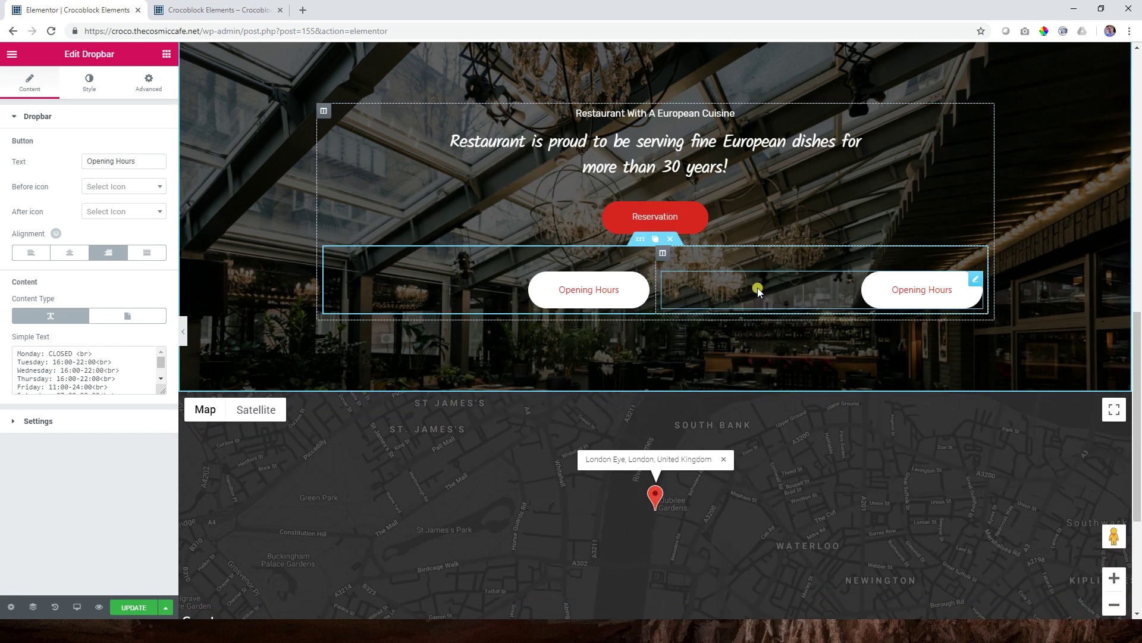
{"action": "left_click", "coordinate": [32, 254]}
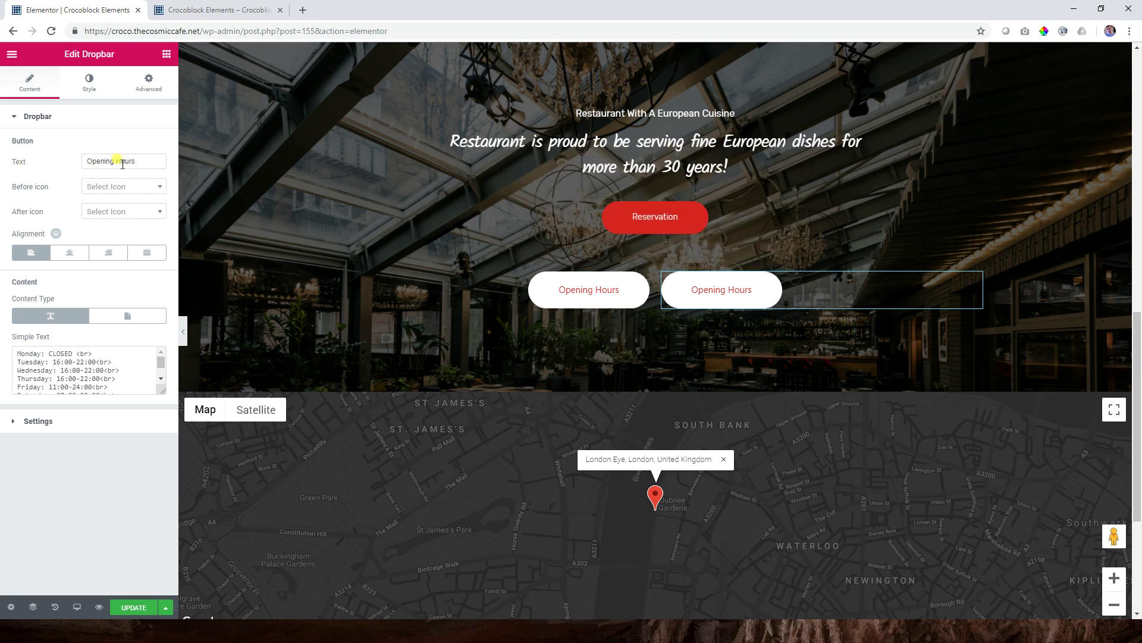
Change the duplicated Dropbar's button text to "Contact Form".
{"action": "left_click_drag", "start_coordinate": [143, 162], "coordinate": [2, 161]}
{"action": "type", "text": "Co"}
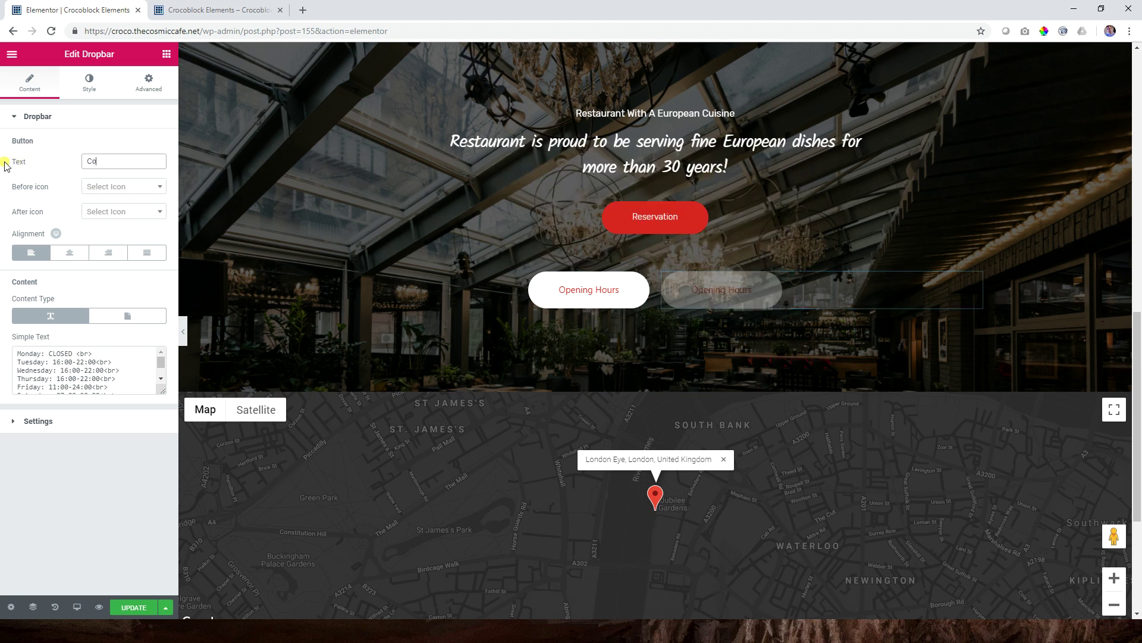
{"action": "type", "text": "ntact Form"}
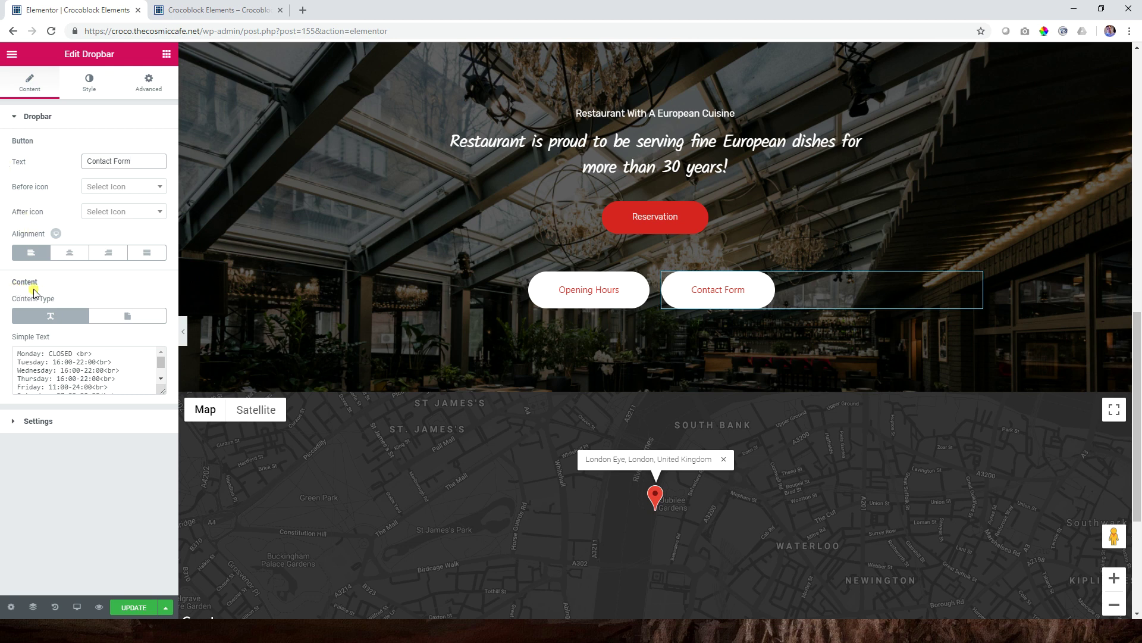
Switch the second Dropbar's content to the Contact Form (section) template and check its popup.
{"action": "left_click", "coordinate": [126, 316]}
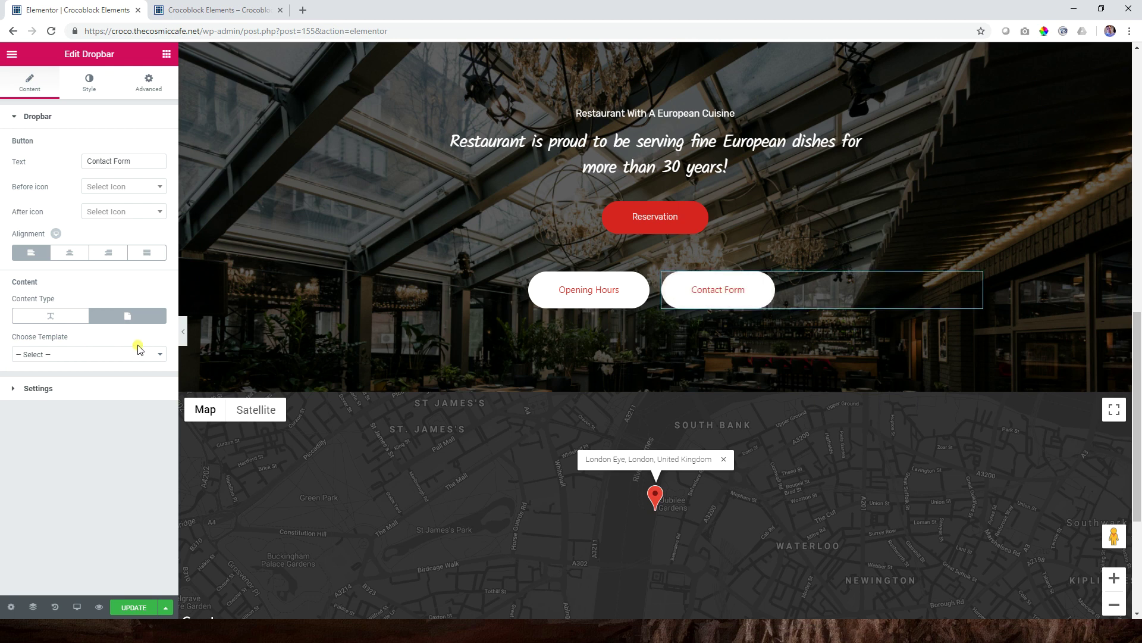
{"action": "left_click", "coordinate": [158, 354]}
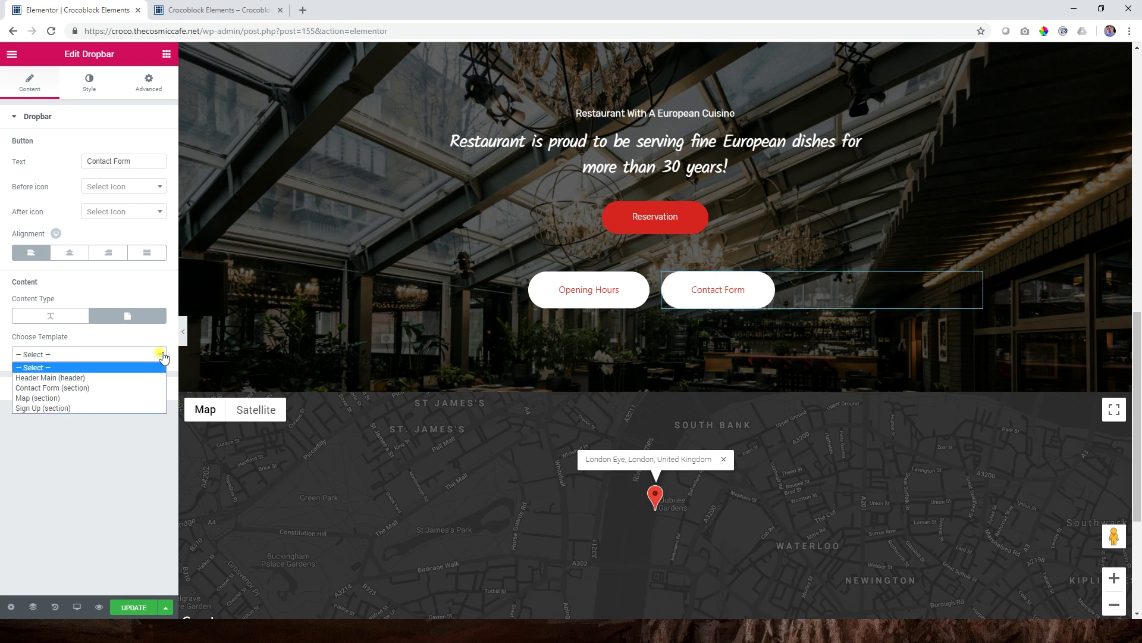
{"action": "left_click", "coordinate": [62, 391]}
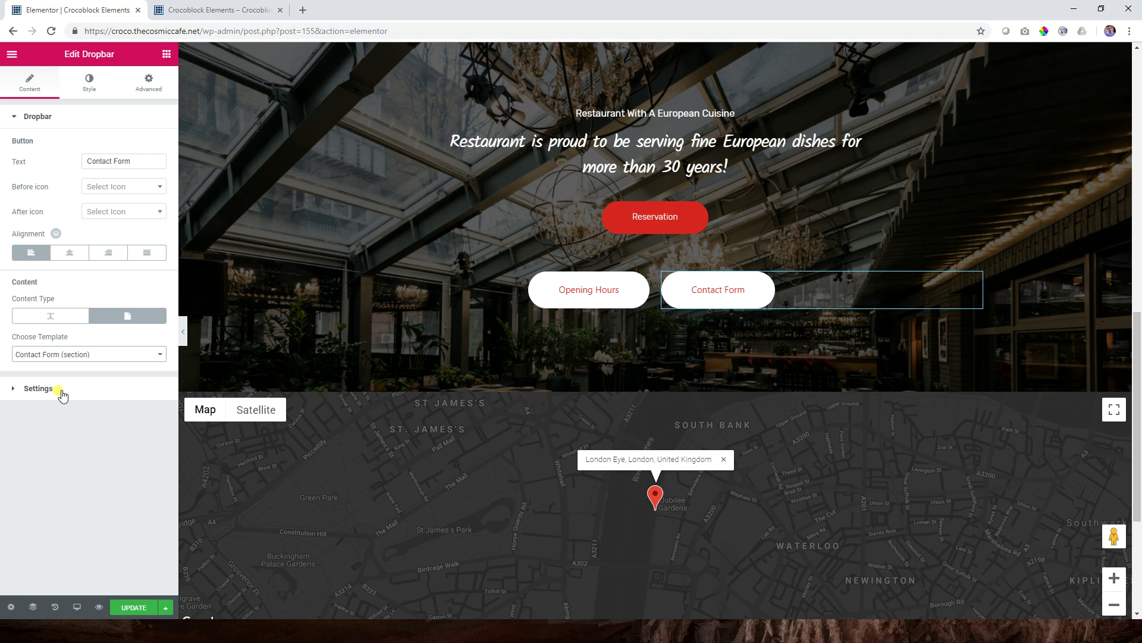
{"action": "scroll", "coordinate": [826, 480], "scroll_direction": "up", "scroll_amount": 3}
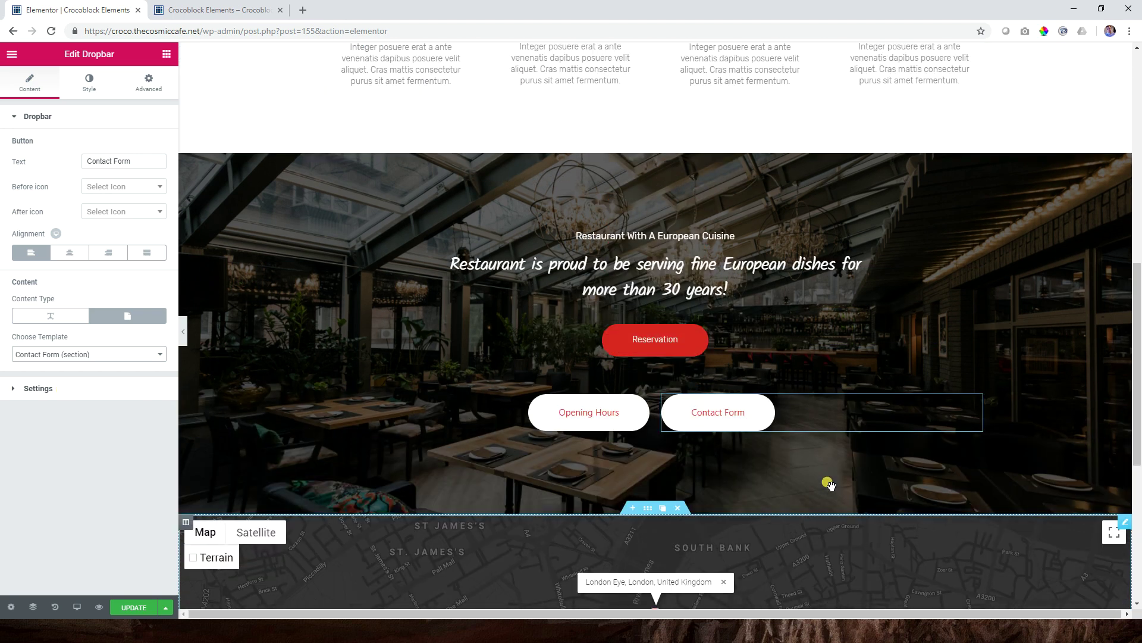
{"action": "mouse_move", "coordinate": [731, 474]}
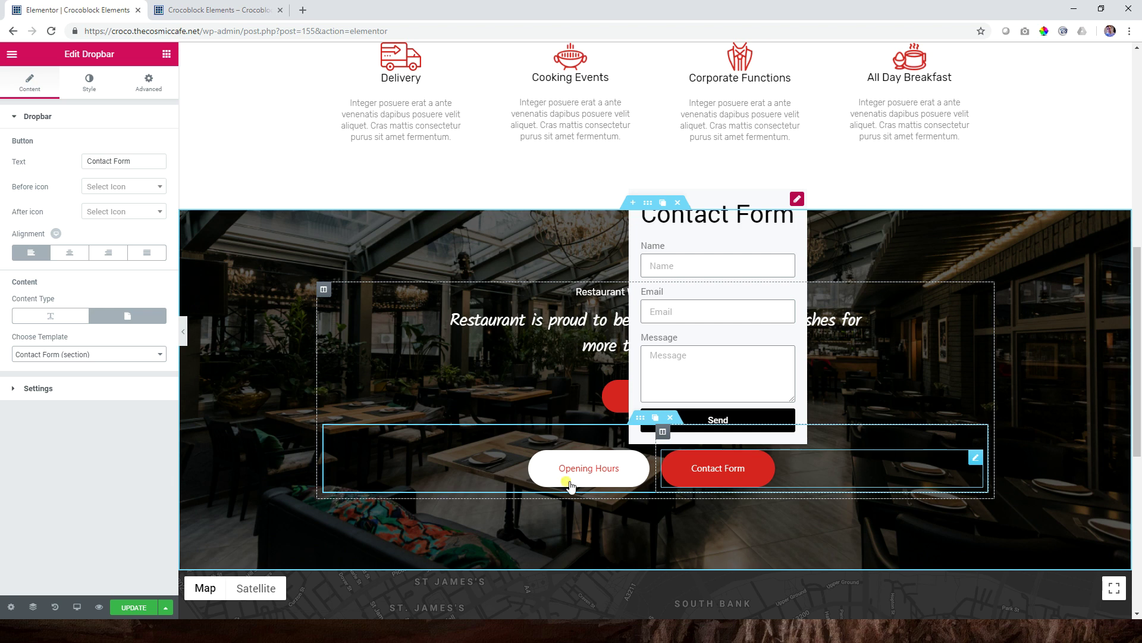
Update the page and open its preview at the section with the two Dropbar buttons.
{"action": "left_click", "coordinate": [132, 608]}
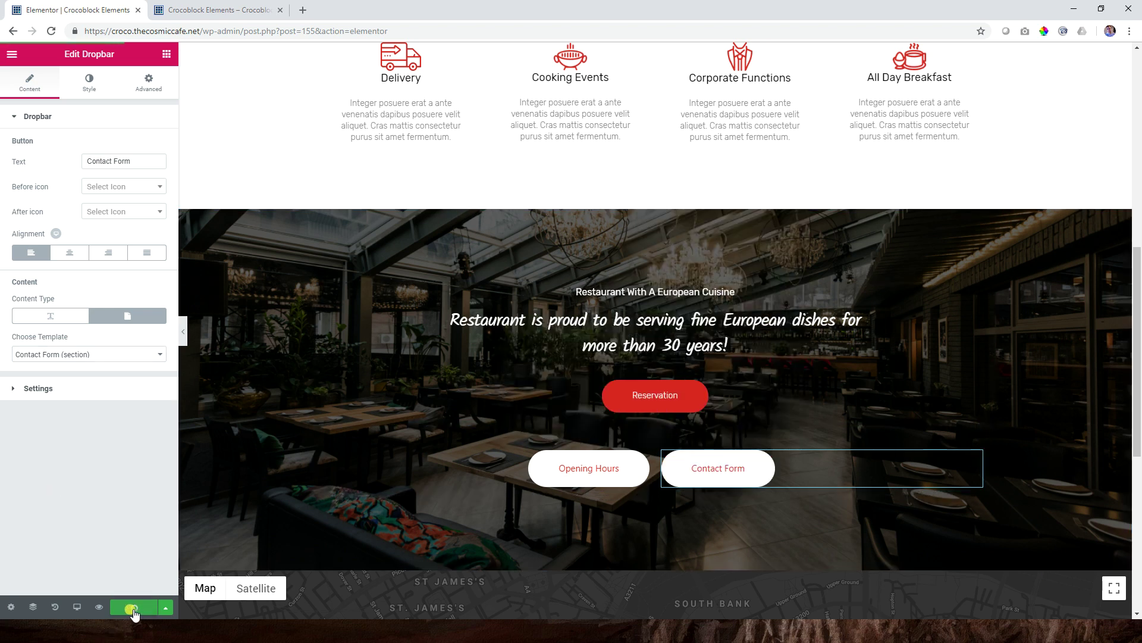
{"action": "left_click", "coordinate": [97, 607]}
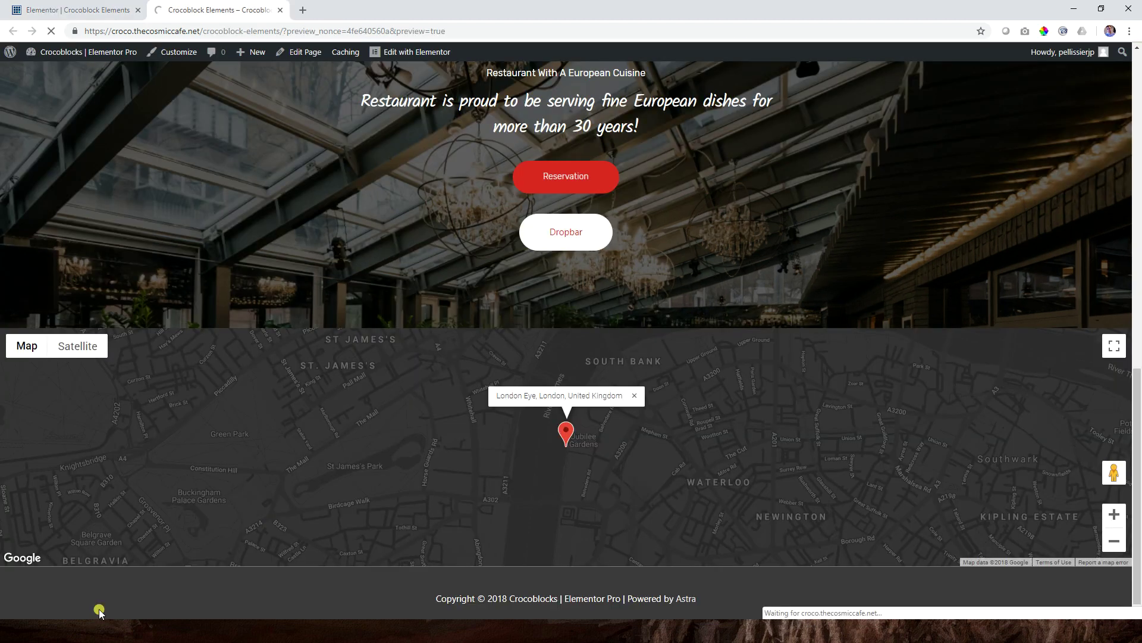
{"action": "left_click", "coordinate": [575, 241]}
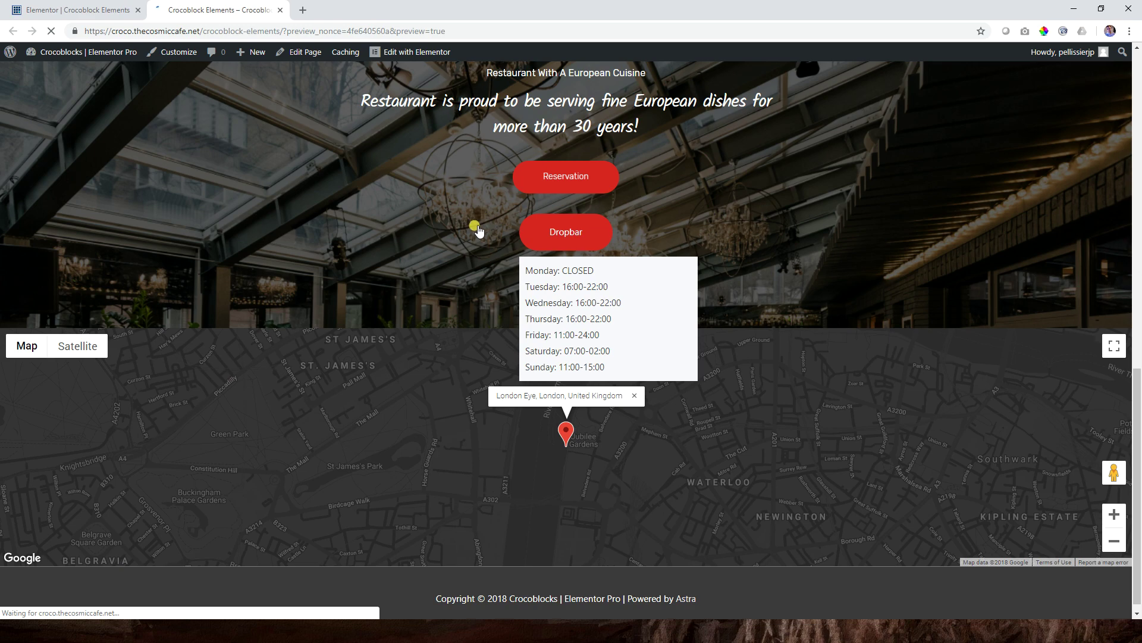
{"action": "scroll", "coordinate": [380, 350], "scroll_direction": "down", "scroll_amount": 10}
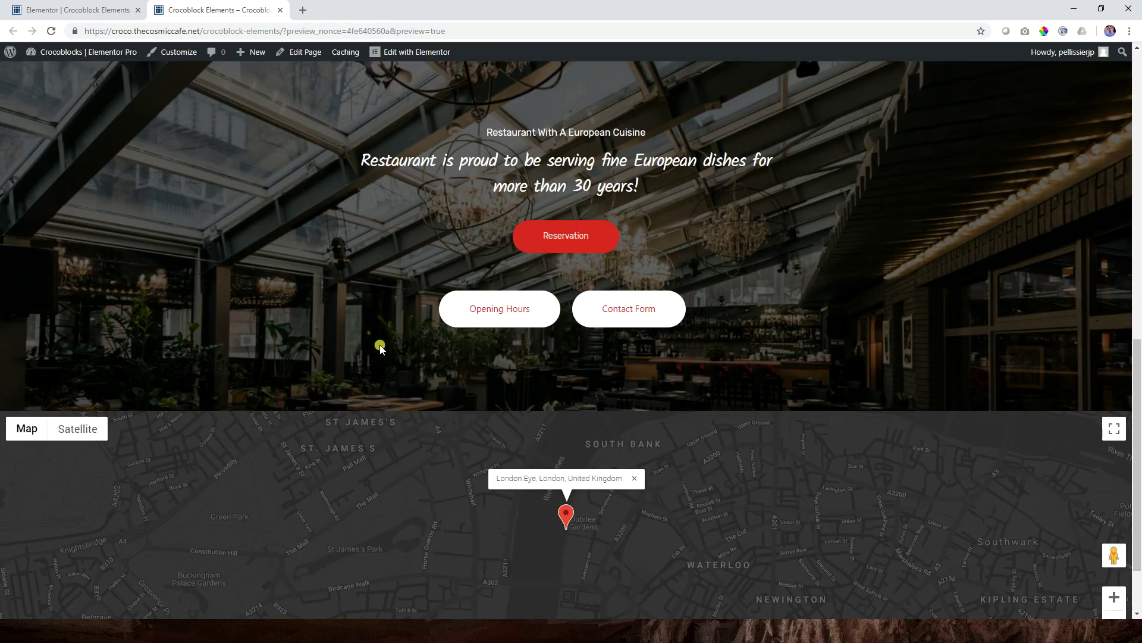
{"action": "scroll", "coordinate": [1112, 381], "scroll_direction": "up", "scroll_amount": 3}
Open the Contact Form popup in the preview and try its Email and Message fields.
{"action": "left_click", "coordinate": [654, 492]}
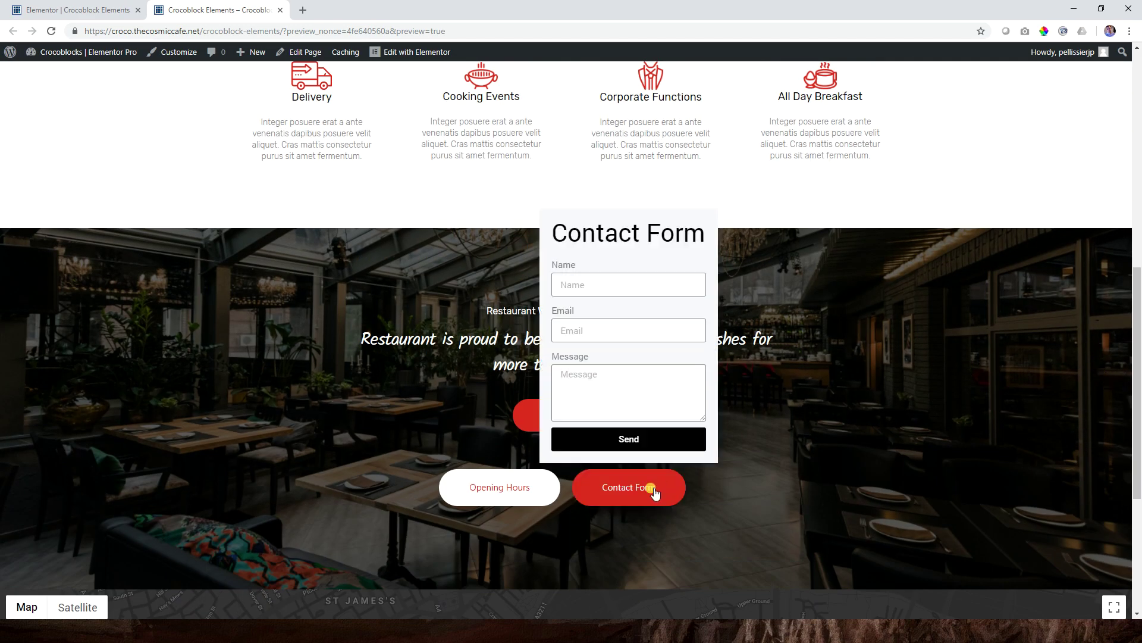
{"action": "left_click", "coordinate": [638, 331]}
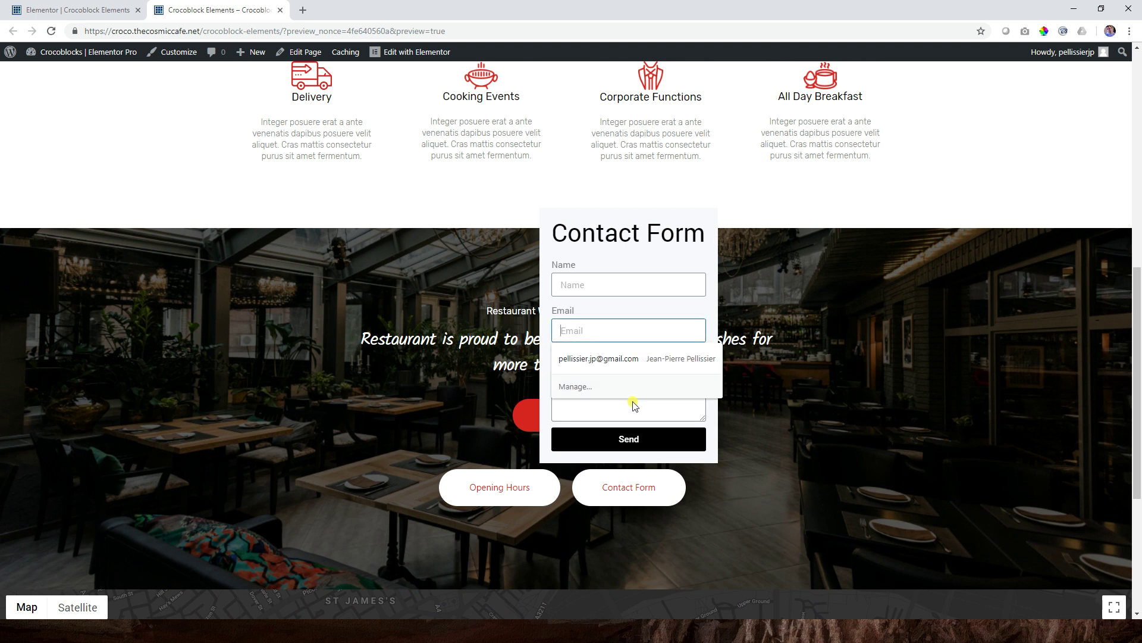
{"action": "left_click", "coordinate": [635, 408]}
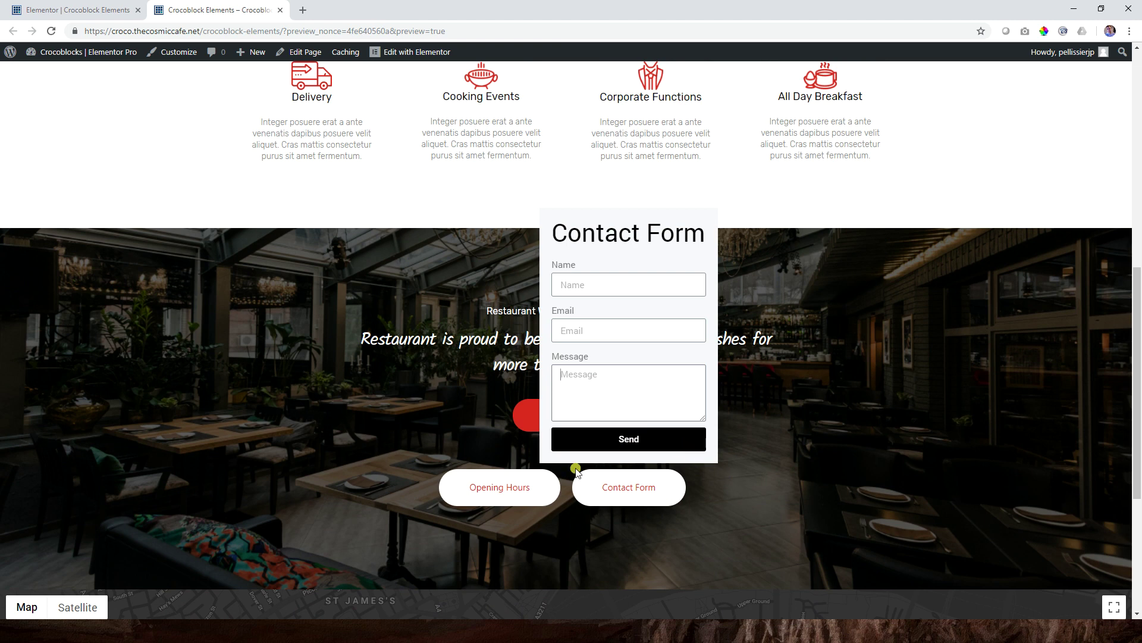
Return to the page editor, set the Contact Form Dropbar's template to Map (section) and check its popup.
{"action": "left_click", "coordinate": [98, 6]}
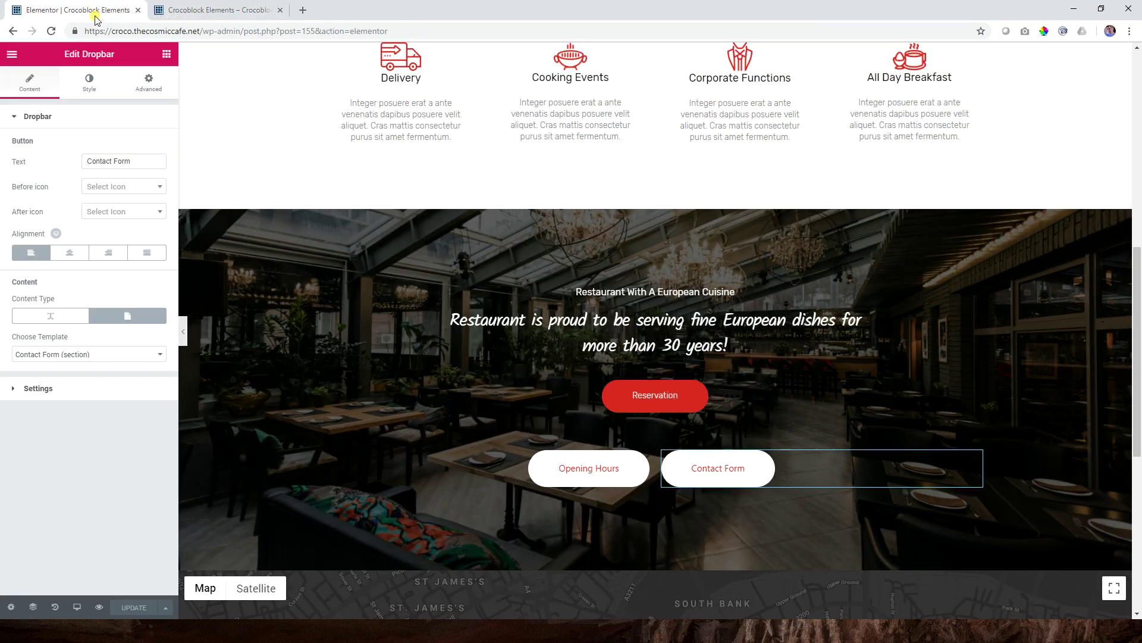
{"action": "scroll", "coordinate": [272, 342], "scroll_direction": "down", "scroll_amount": 3}
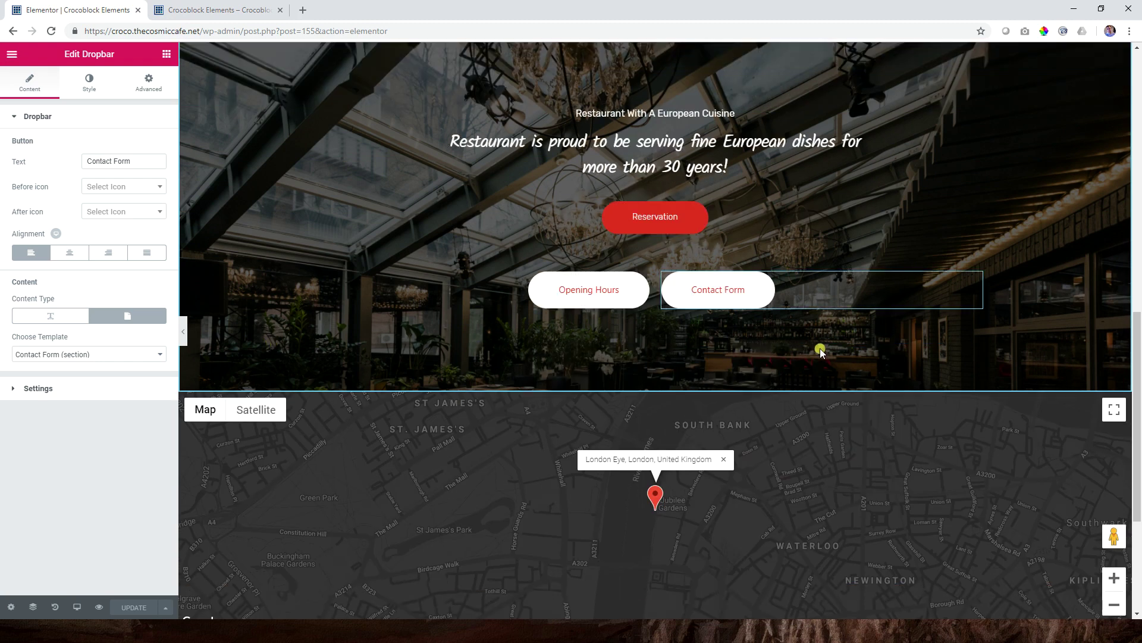
{"action": "mouse_move", "coordinate": [735, 295]}
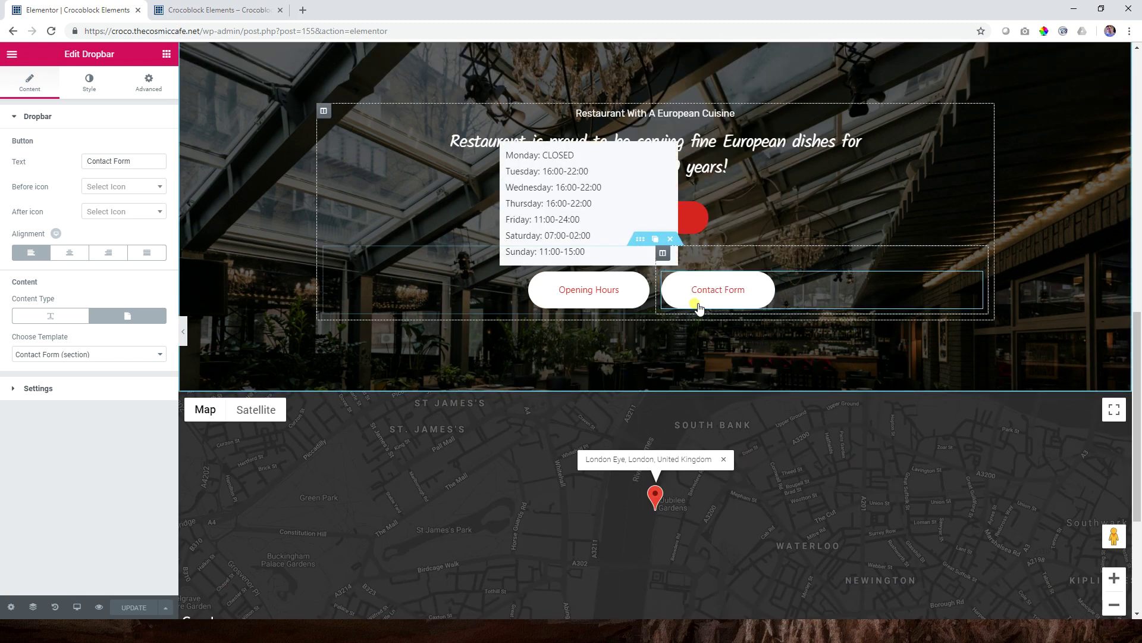
{"action": "left_click", "coordinate": [75, 354]}
{"action": "left_click", "coordinate": [41, 400]}
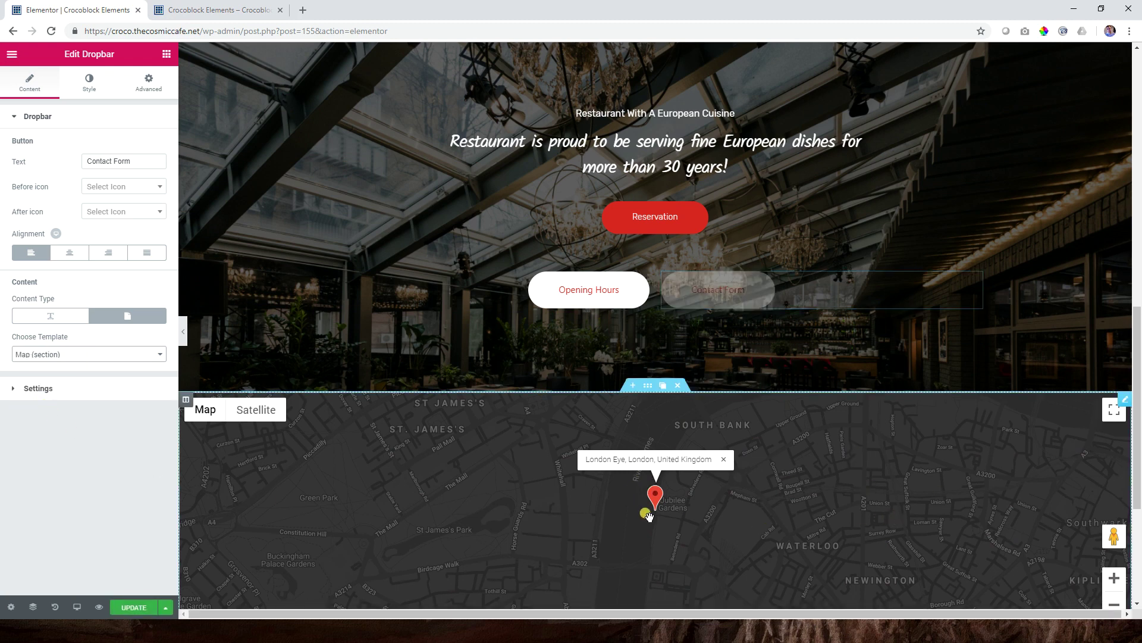
{"action": "scroll", "coordinate": [837, 510], "scroll_direction": "up", "scroll_amount": 2}
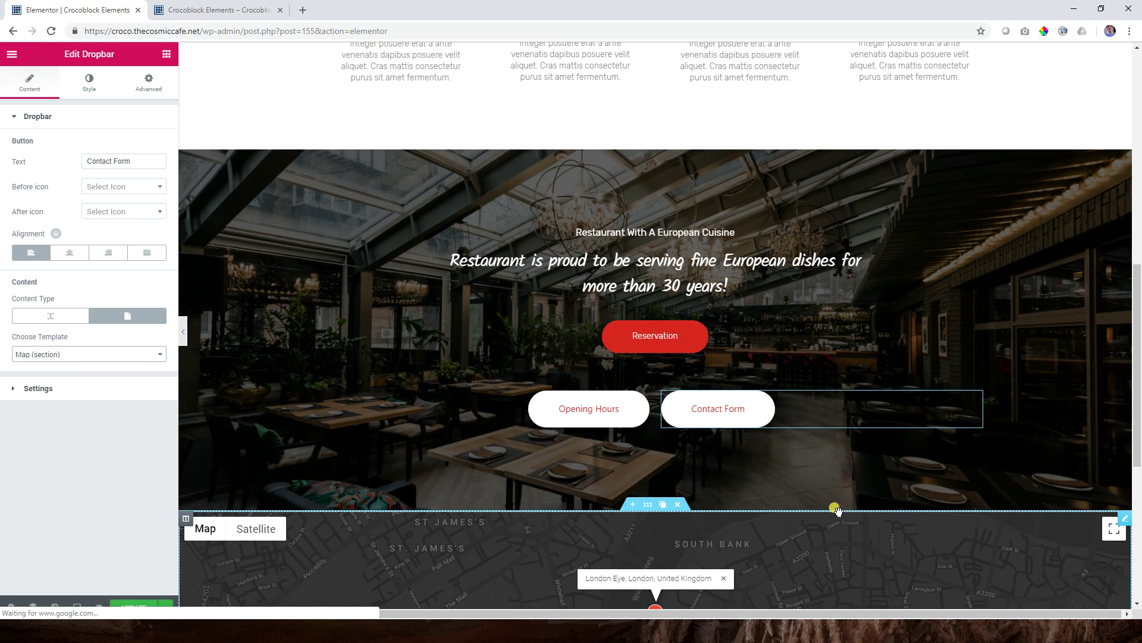
{"action": "mouse_move", "coordinate": [735, 420]}
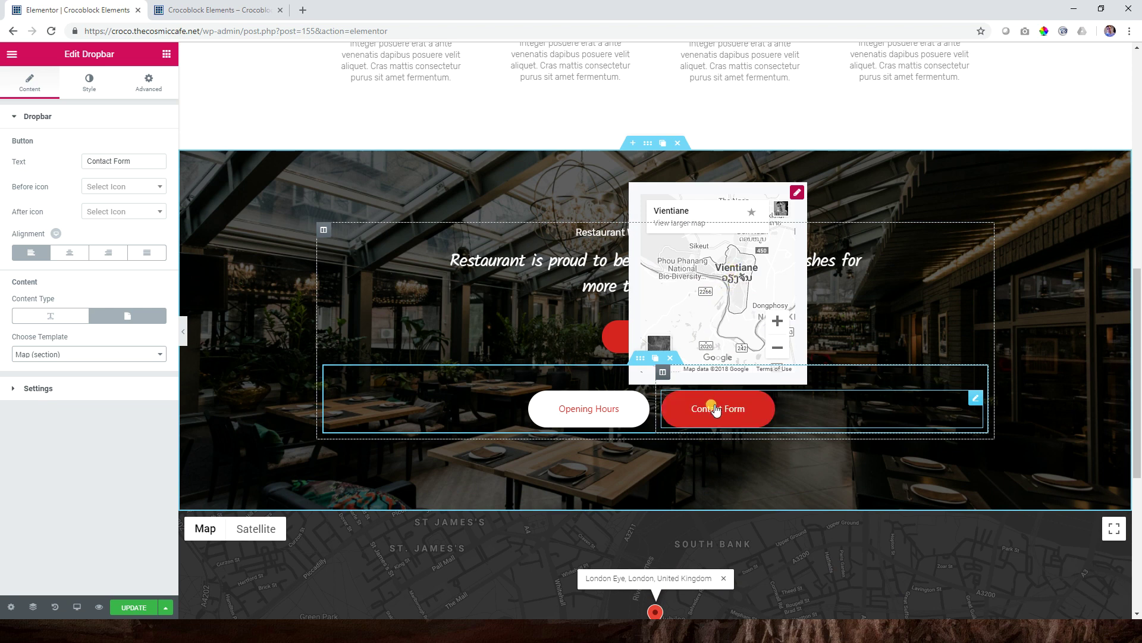
Check the Contact Form Dropbar's map popup in the editor and switch its template to Sign Up (section).
{"action": "scroll", "coordinate": [726, 433], "scroll_direction": "down", "scroll_amount": 4}
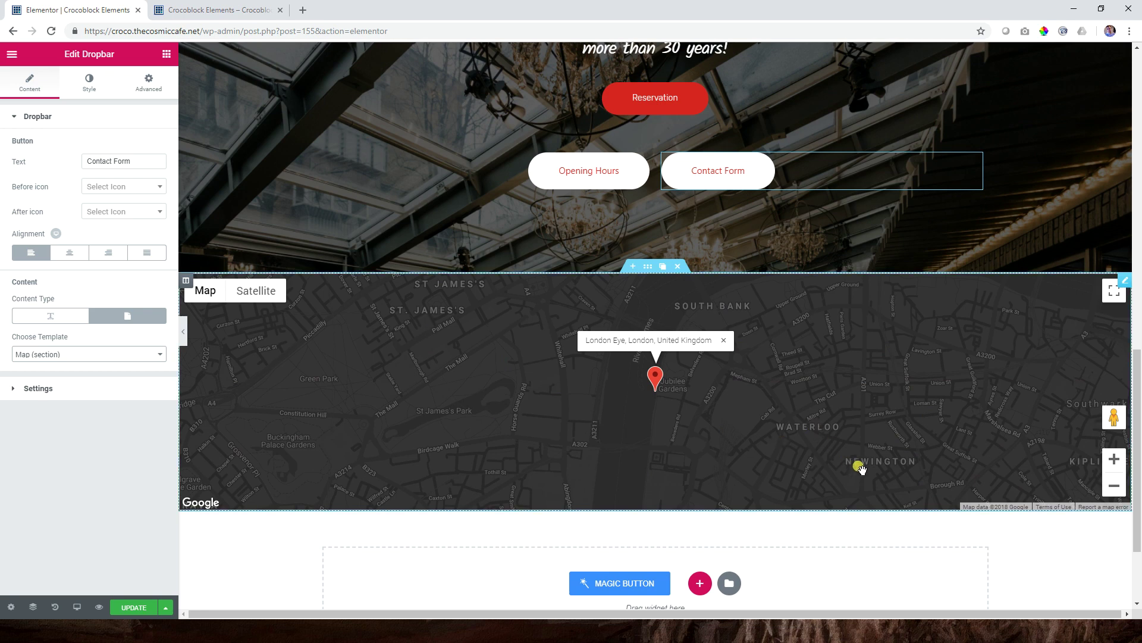
{"action": "scroll", "coordinate": [861, 470], "scroll_direction": "up", "scroll_amount": 2}
{"action": "mouse_move", "coordinate": [748, 290]}
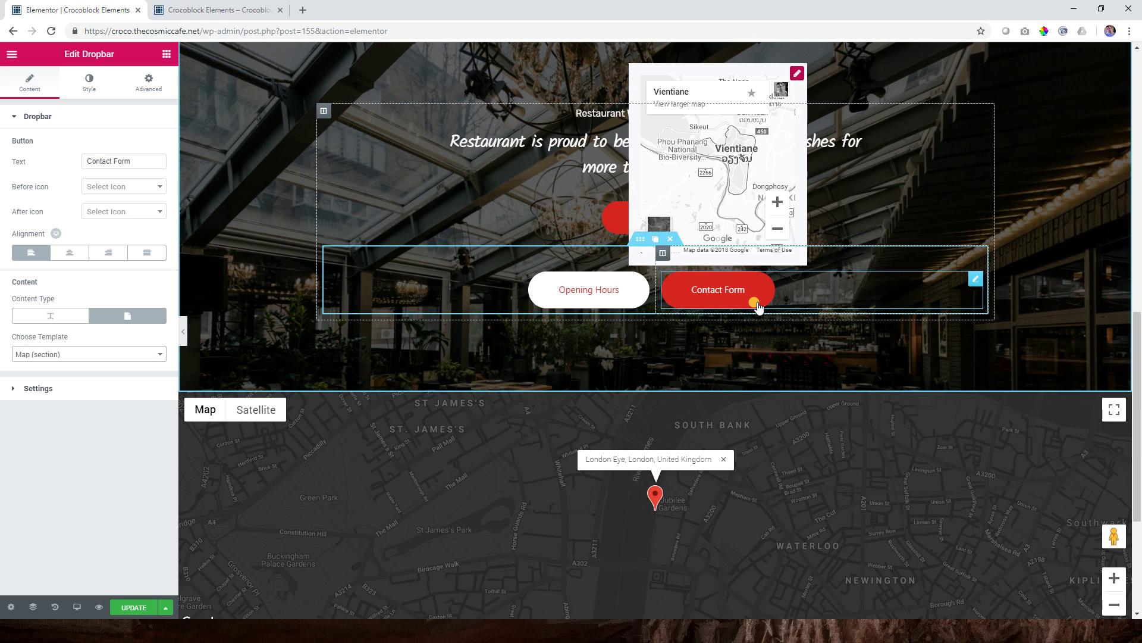
{"action": "left_click", "coordinate": [132, 354]}
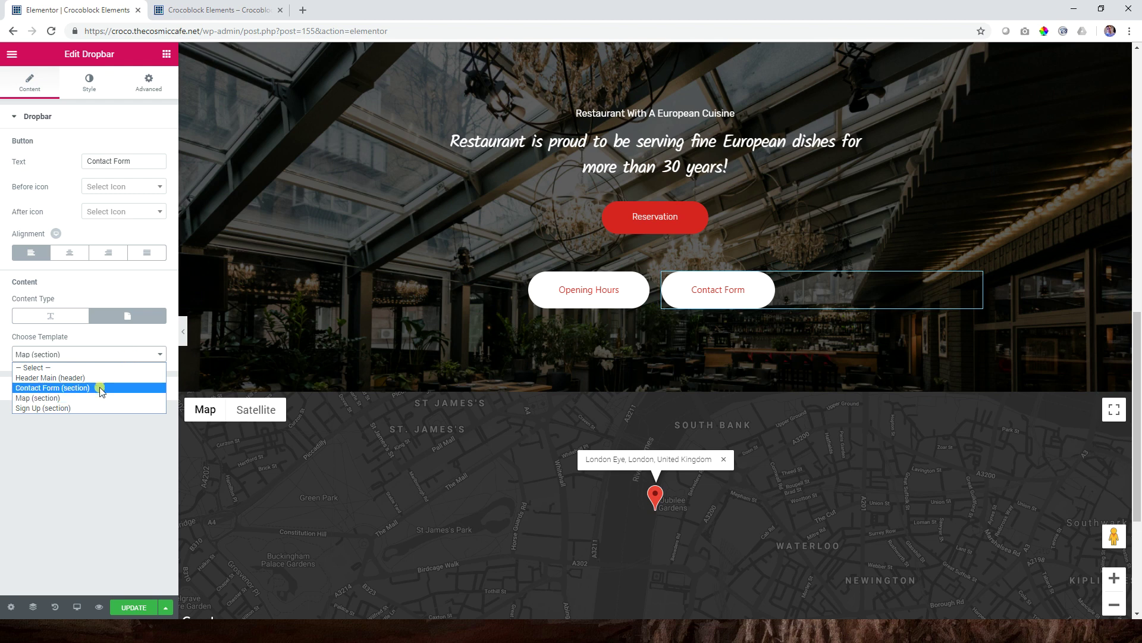
{"action": "left_click", "coordinate": [92, 408]}
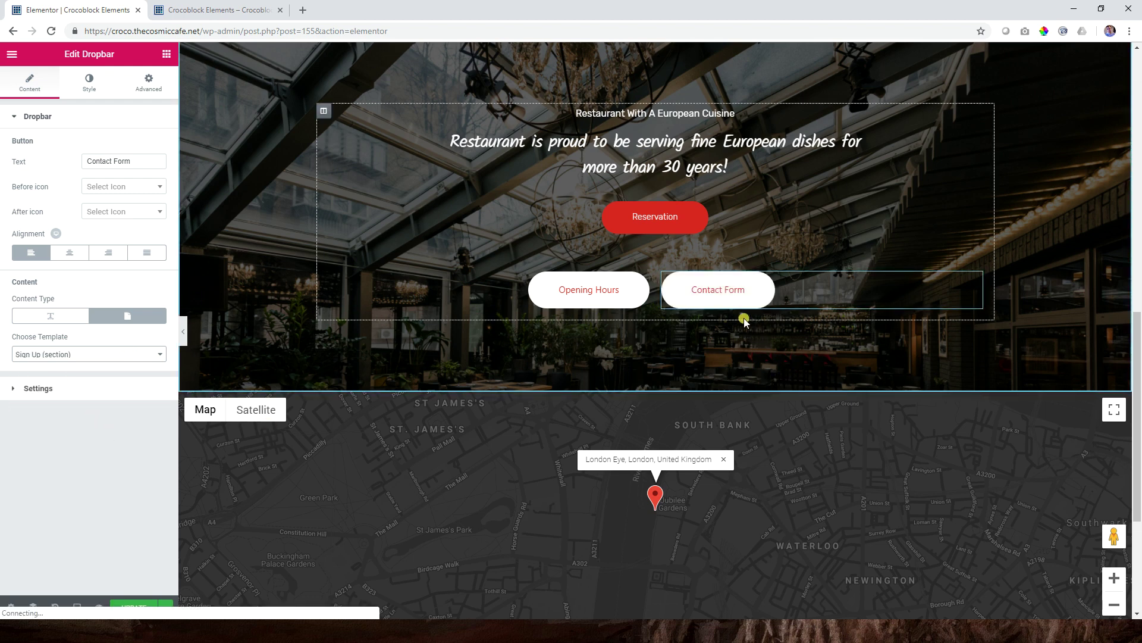
{"action": "scroll", "coordinate": [738, 303], "scroll_direction": "up", "scroll_amount": 3}
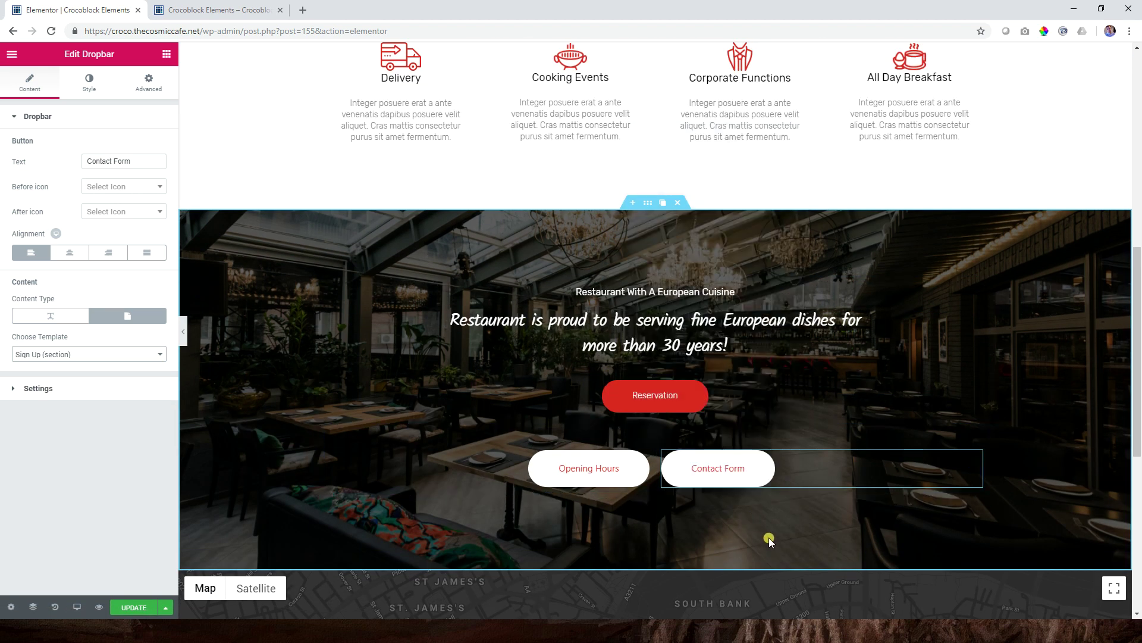
Update the page, open its preview at the two Dropbar buttons and show the Contact Form Dropbar's popup.
{"action": "left_click", "coordinate": [134, 605]}
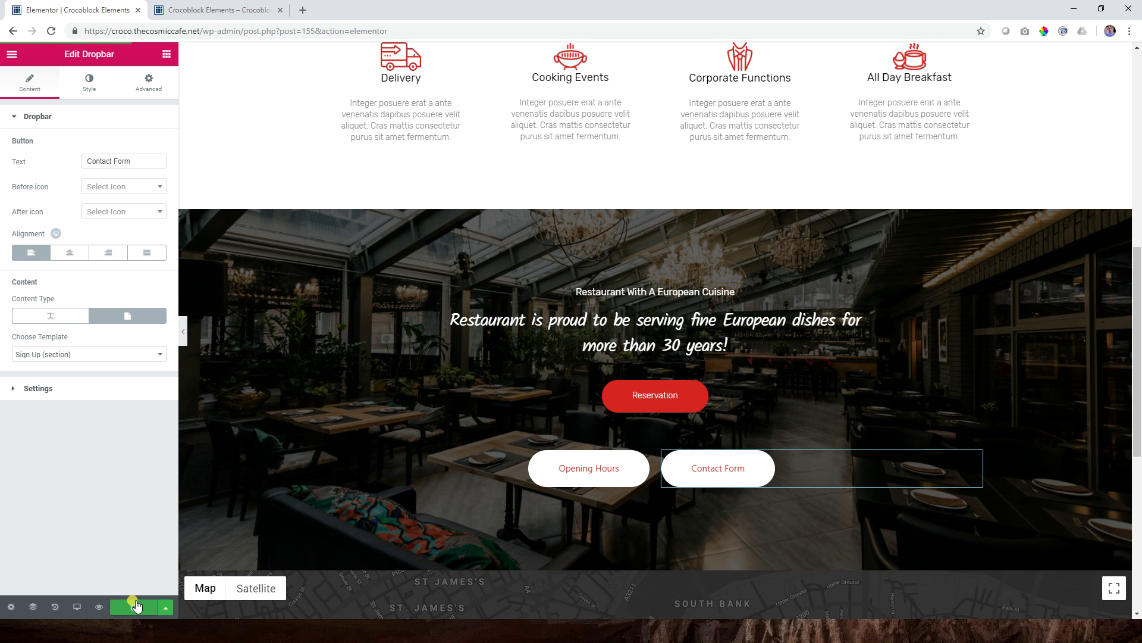
{"action": "left_click", "coordinate": [97, 608]}
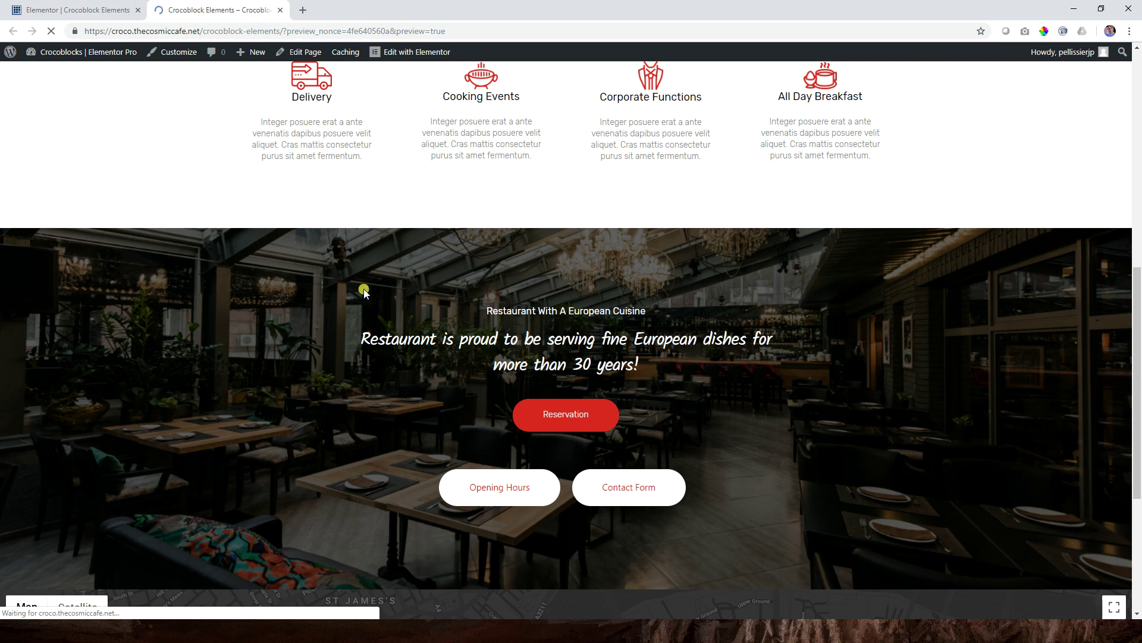
{"action": "scroll", "coordinate": [363, 288], "scroll_direction": "down", "scroll_amount": 10}
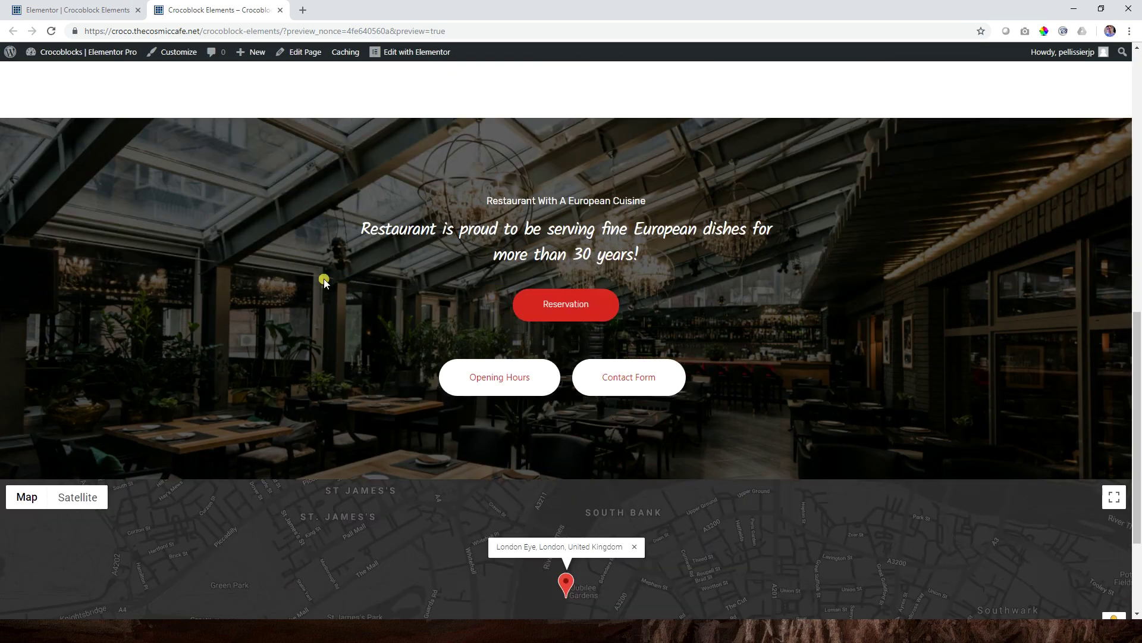
{"action": "scroll", "coordinate": [324, 283], "scroll_direction": "up", "scroll_amount": 2}
{"action": "mouse_move", "coordinate": [613, 493]}
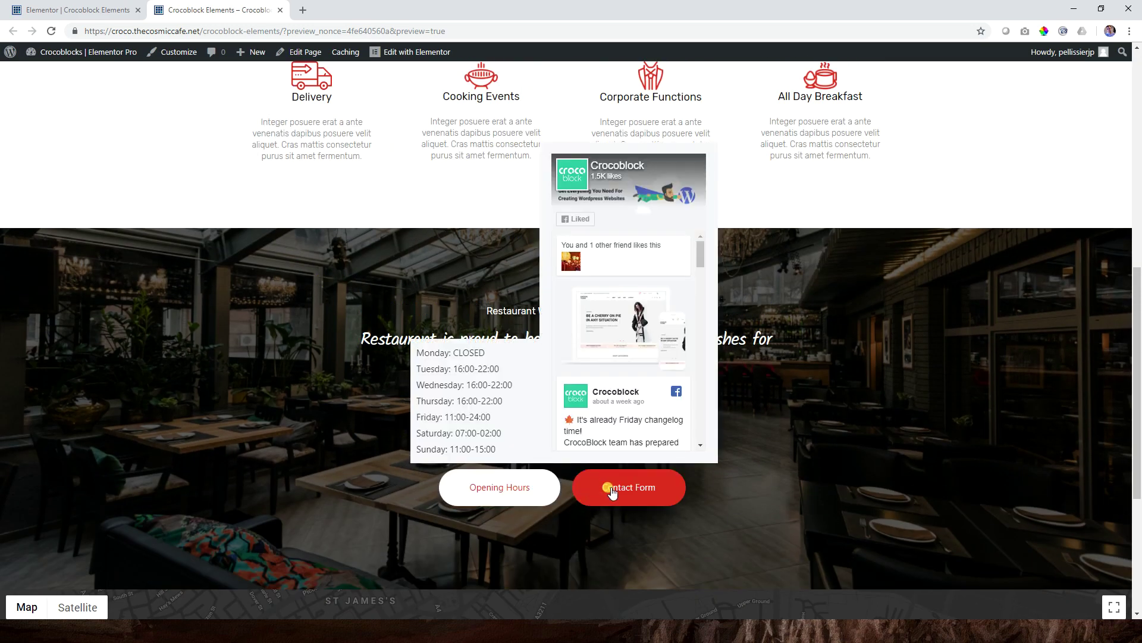
Browse the Facebook feed inside the popup, open the Crocoblock page from its header and return to the page preview.
{"action": "scroll", "coordinate": [624, 354], "scroll_direction": "down", "scroll_amount": 5}
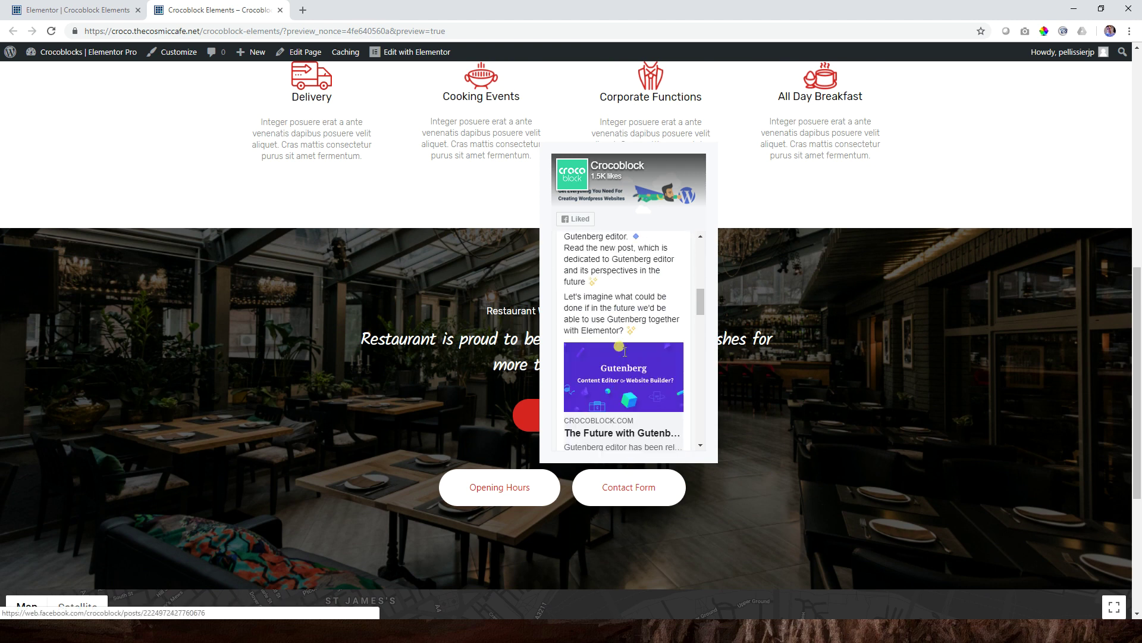
{"action": "scroll", "coordinate": [624, 351], "scroll_direction": "down", "scroll_amount": 10}
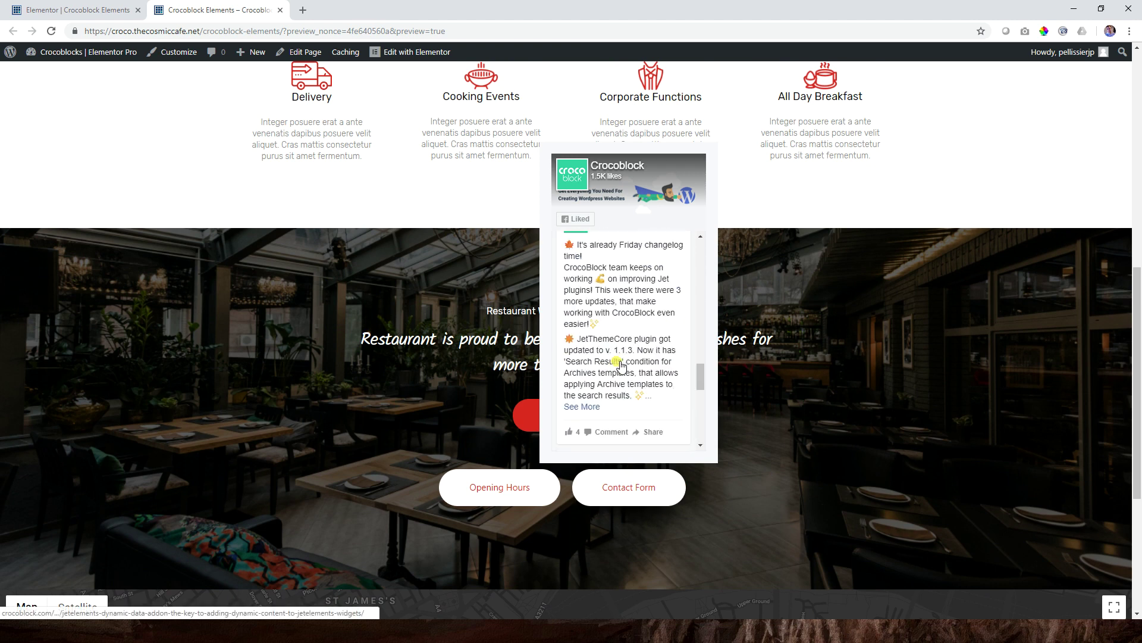
{"action": "scroll", "coordinate": [621, 365], "scroll_direction": "up", "scroll_amount": 15}
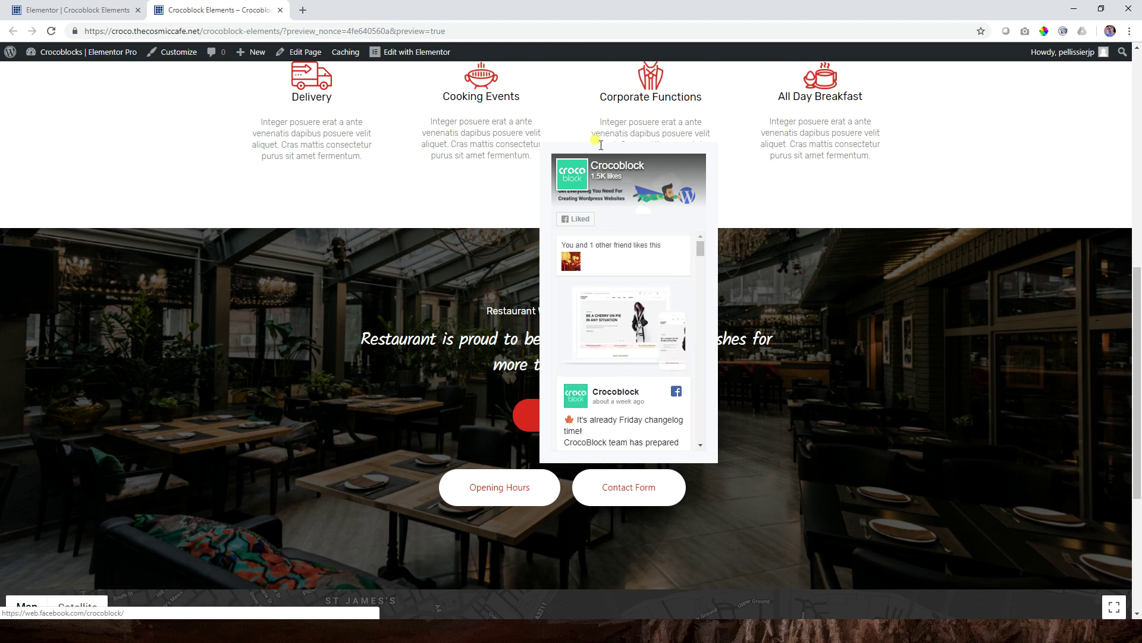
{"action": "left_click", "coordinate": [614, 172]}
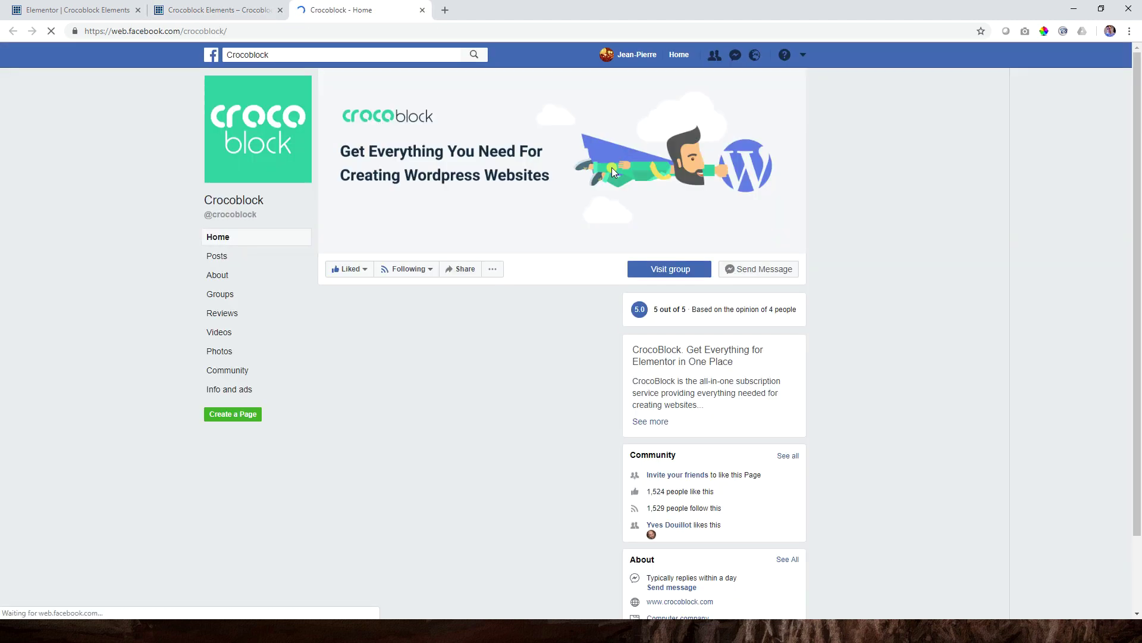
{"action": "left_click", "coordinate": [222, 4]}
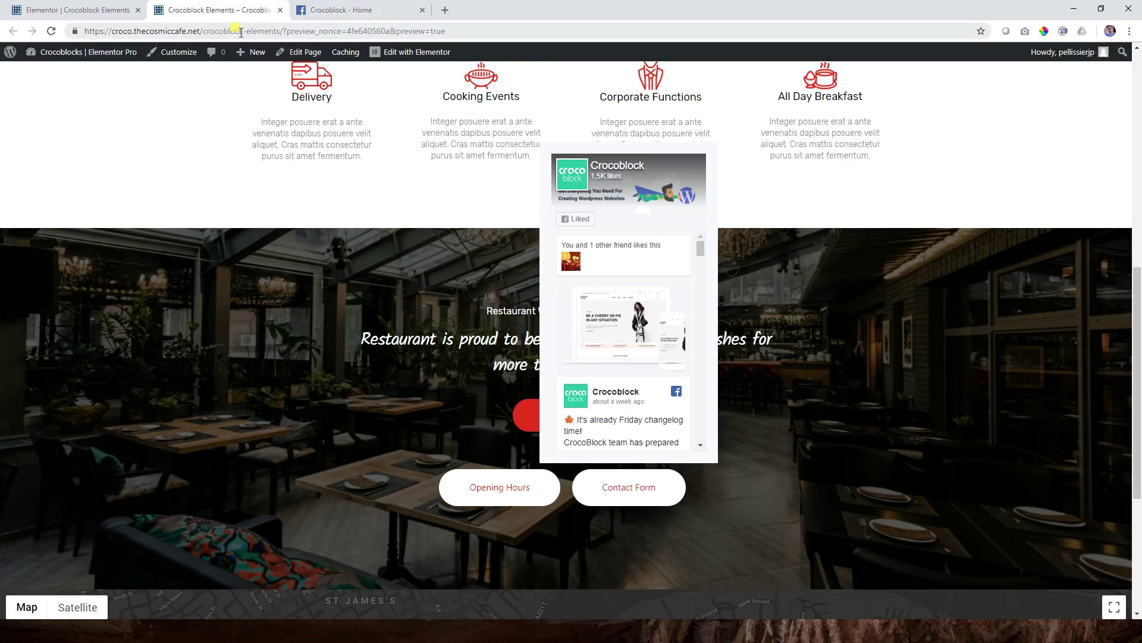
Close the popup, review the map section below the buttons and reopen the Contact Form Dropbar's popup.
{"action": "left_click", "coordinate": [263, 294]}
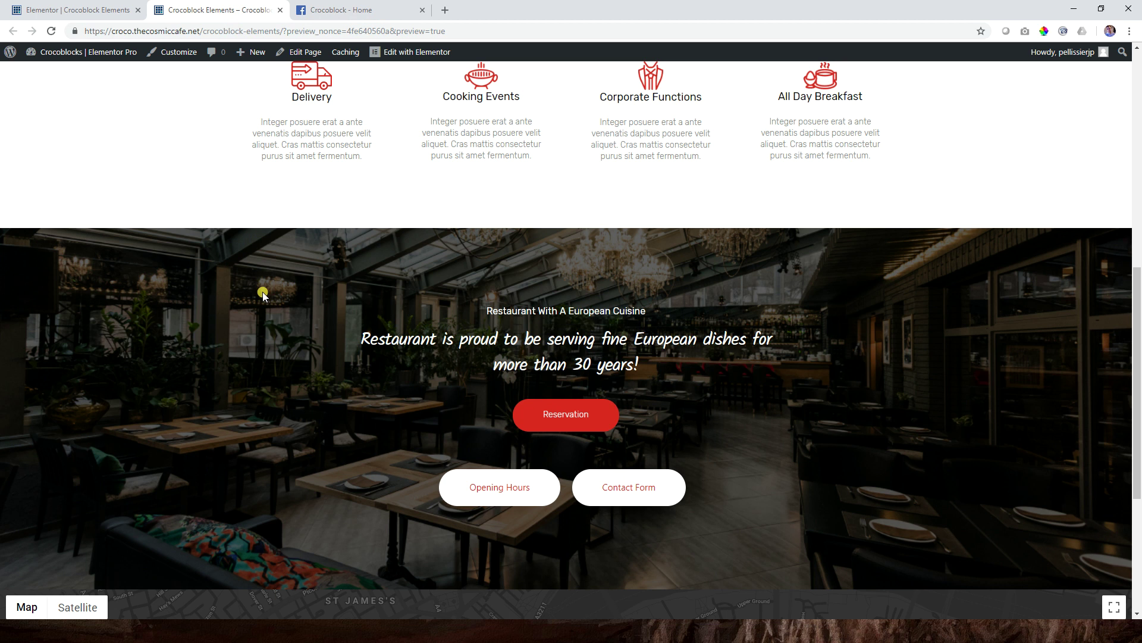
{"action": "scroll", "coordinate": [325, 355], "scroll_direction": "down", "scroll_amount": 4}
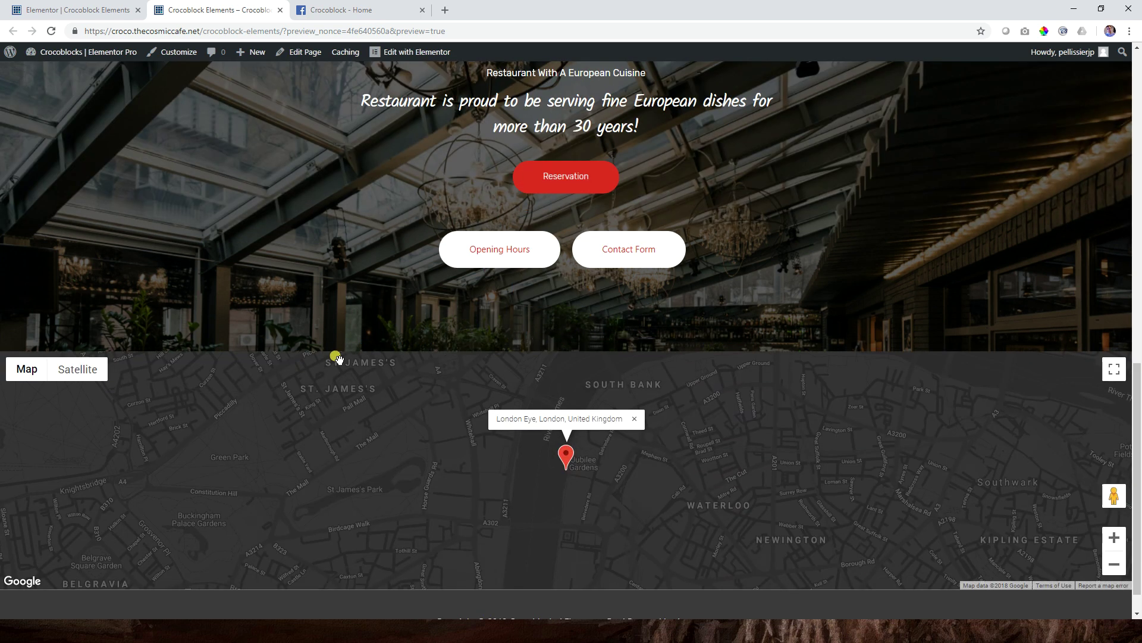
{"action": "scroll", "coordinate": [337, 357], "scroll_direction": "down", "scroll_amount": 1}
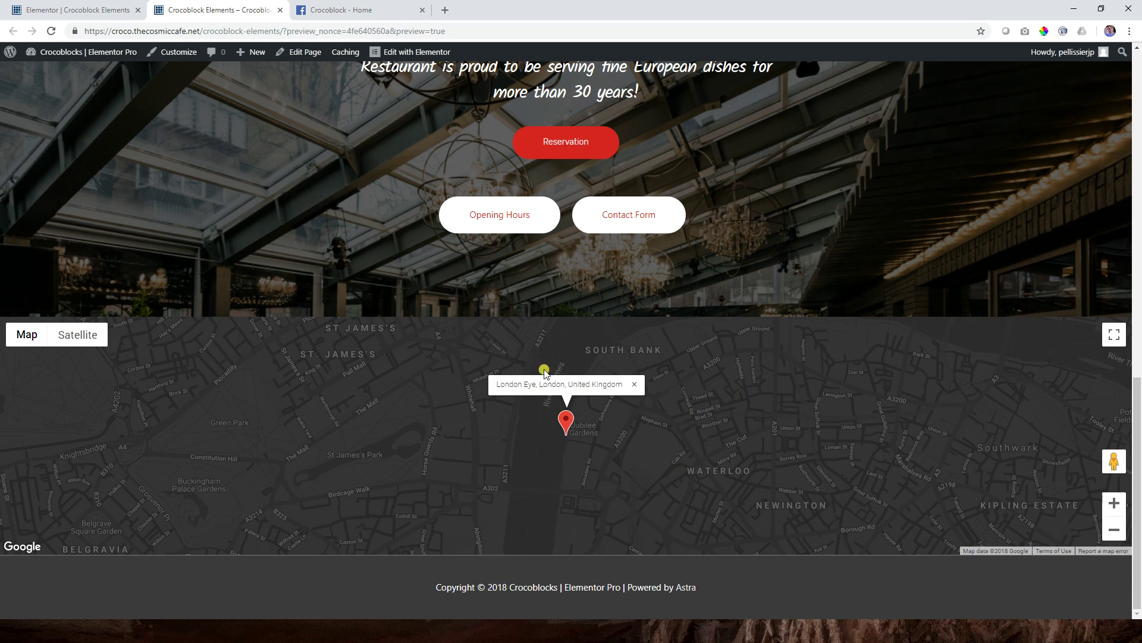
{"action": "scroll", "coordinate": [695, 416], "scroll_direction": "up", "scroll_amount": 4}
{"action": "left_click", "coordinate": [652, 460]}
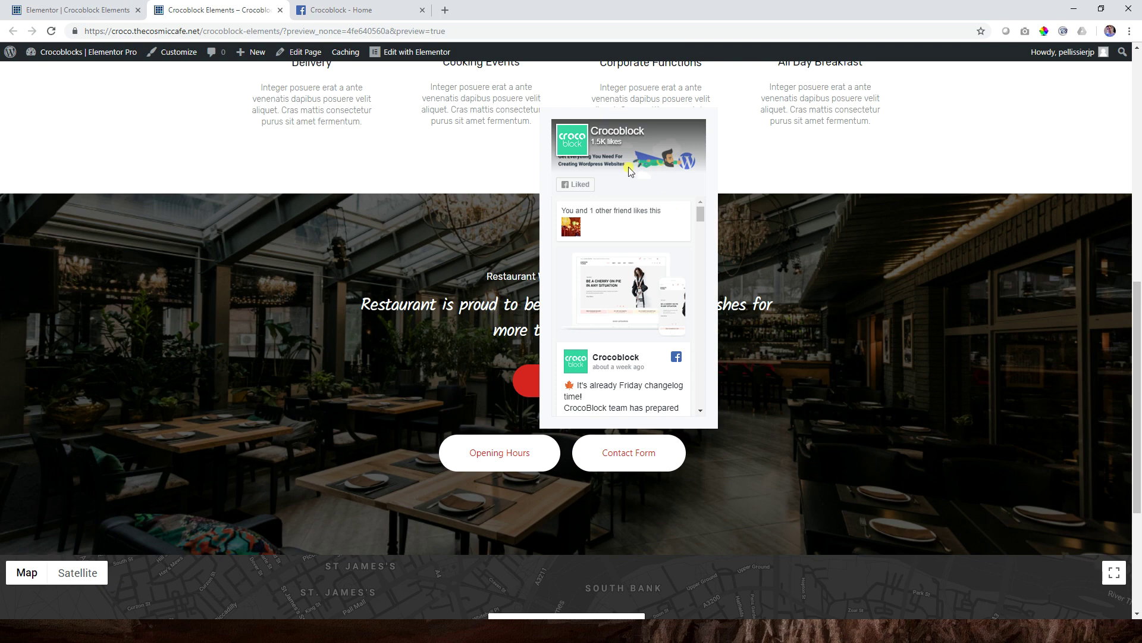
{"action": "scroll", "coordinate": [621, 161], "scroll_direction": "down", "scroll_amount": 3}
{"action": "scroll", "coordinate": [717, 236], "scroll_direction": "up", "scroll_amount": 3}
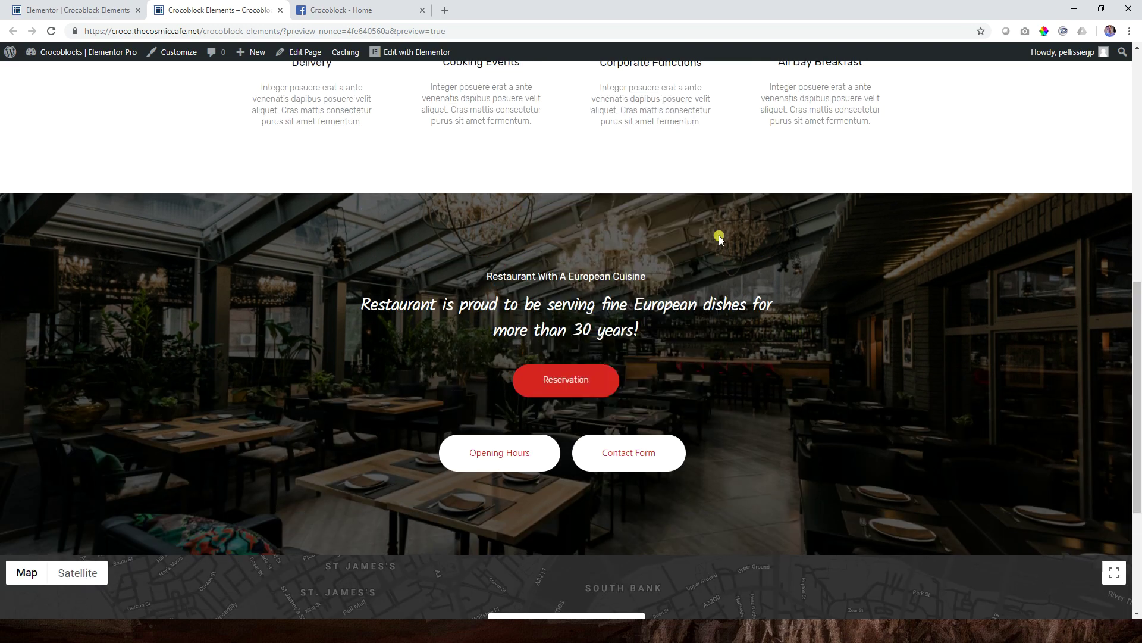
Revisit the opened Crocoblock Facebook page, return to the preview and check the Opening Hours and Contact Form popups.
{"action": "left_click", "coordinate": [364, 8]}
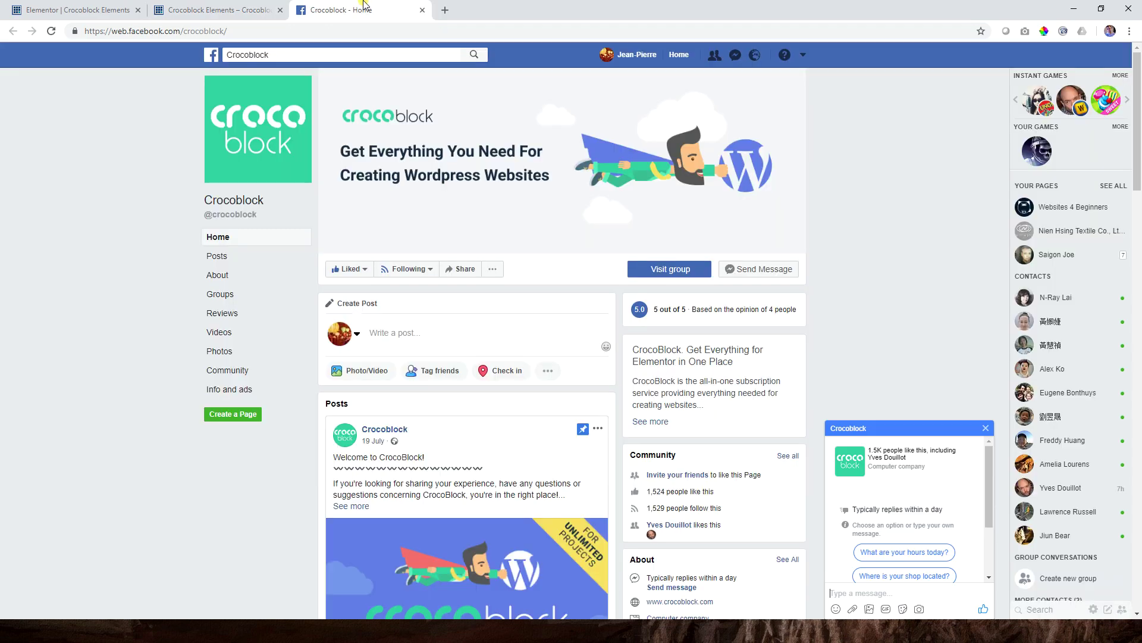
{"action": "left_click", "coordinate": [217, 5]}
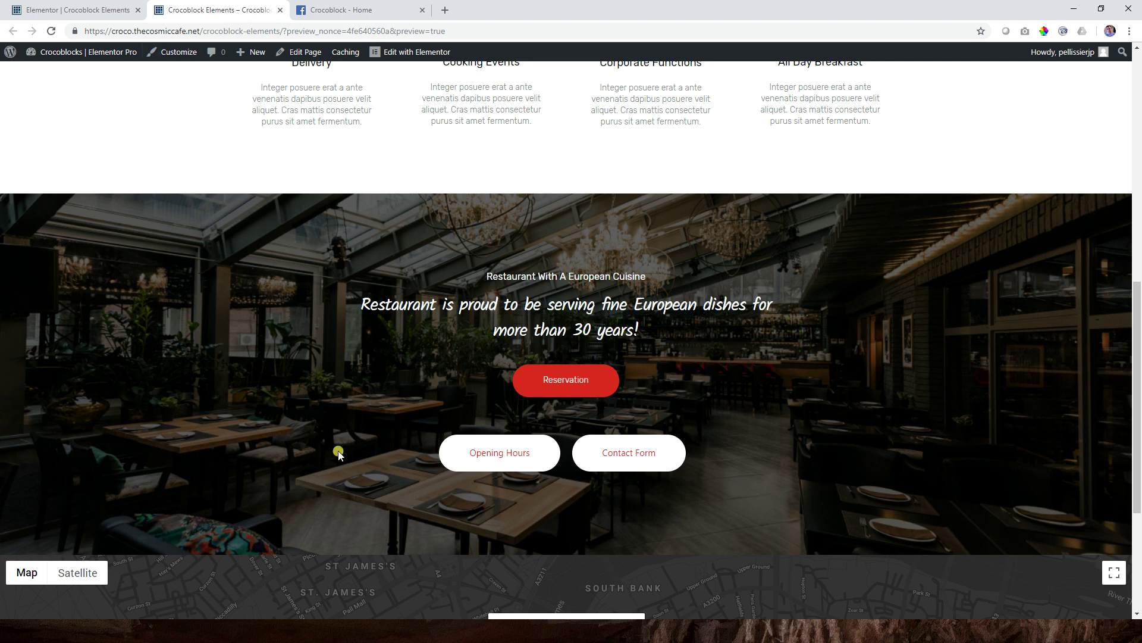
{"action": "mouse_move", "coordinate": [482, 467]}
{"action": "scroll", "coordinate": [538, 494], "scroll_direction": "down", "scroll_amount": 2}
{"action": "mouse_move", "coordinate": [612, 339]}
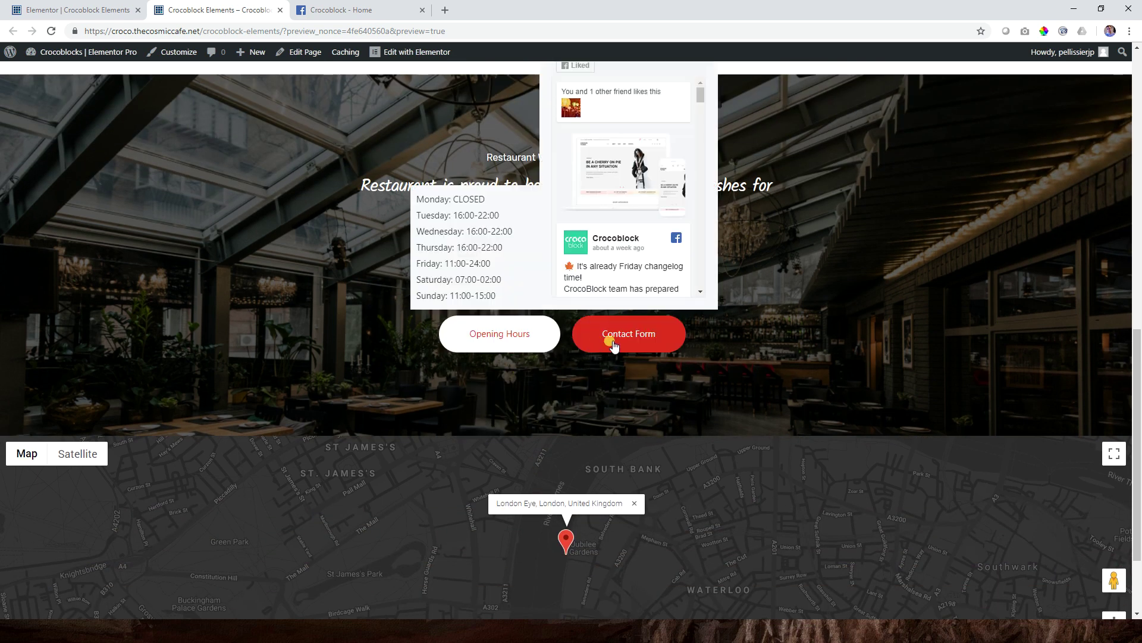
{"action": "scroll", "coordinate": [799, 486], "scroll_direction": "up", "scroll_amount": 3}
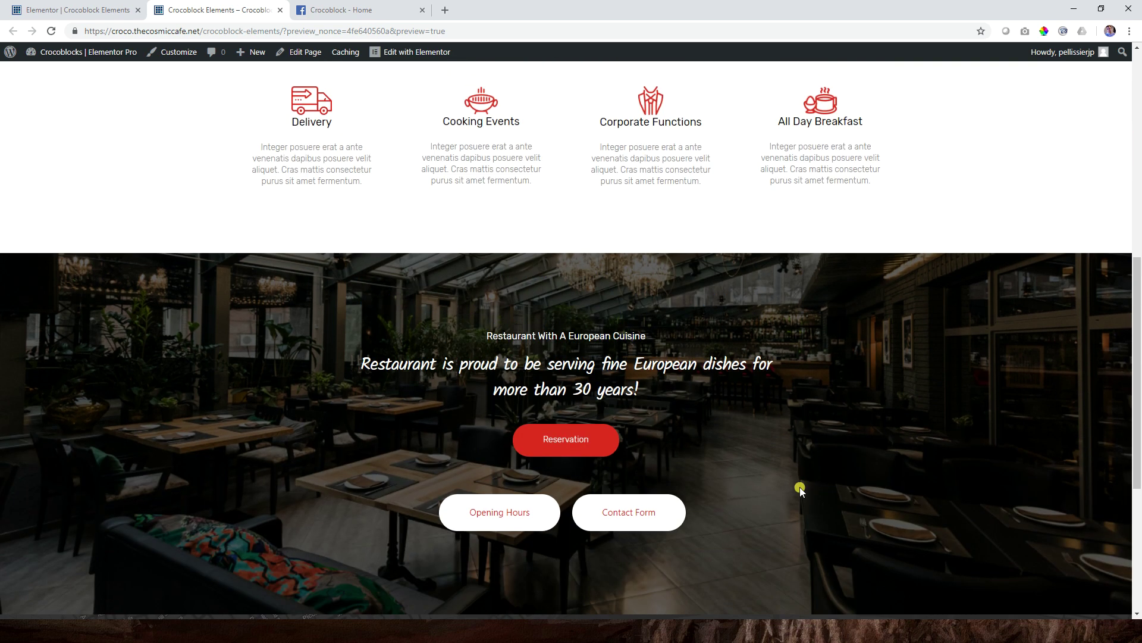